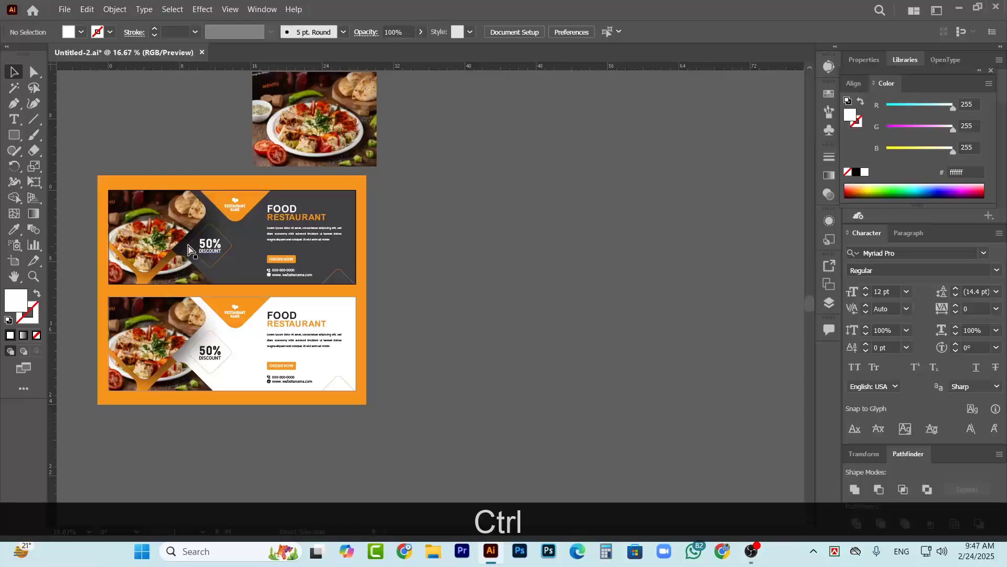
- Examine the dark and white food restaurant banner designs and the source food photo
scroll(189, 251, "up", 1)
scroll(254, 259, "left", 5)
scroll(304, 212, "up", 1)
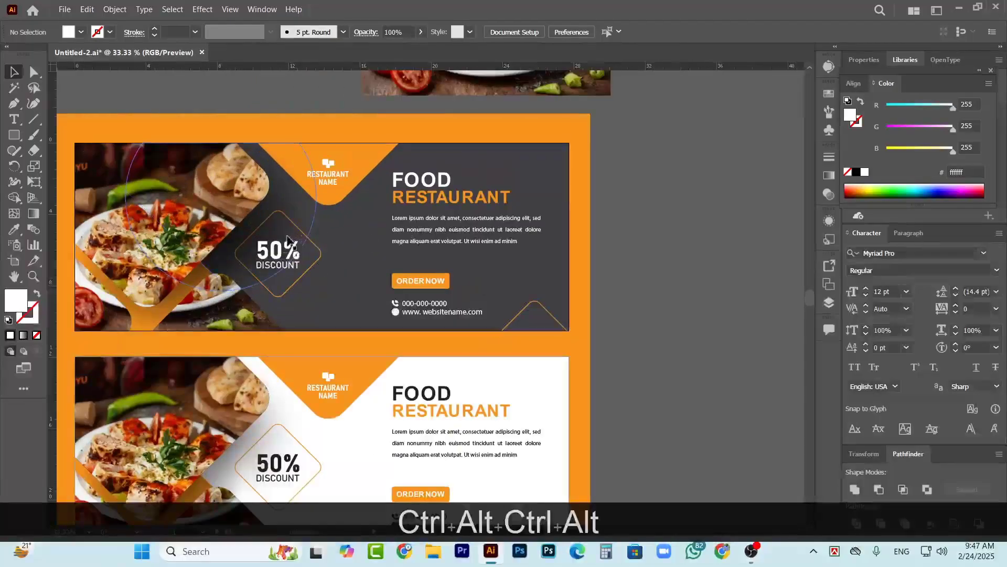
scroll(287, 241, "up", 1)
scroll(336, 247, "left", 6)
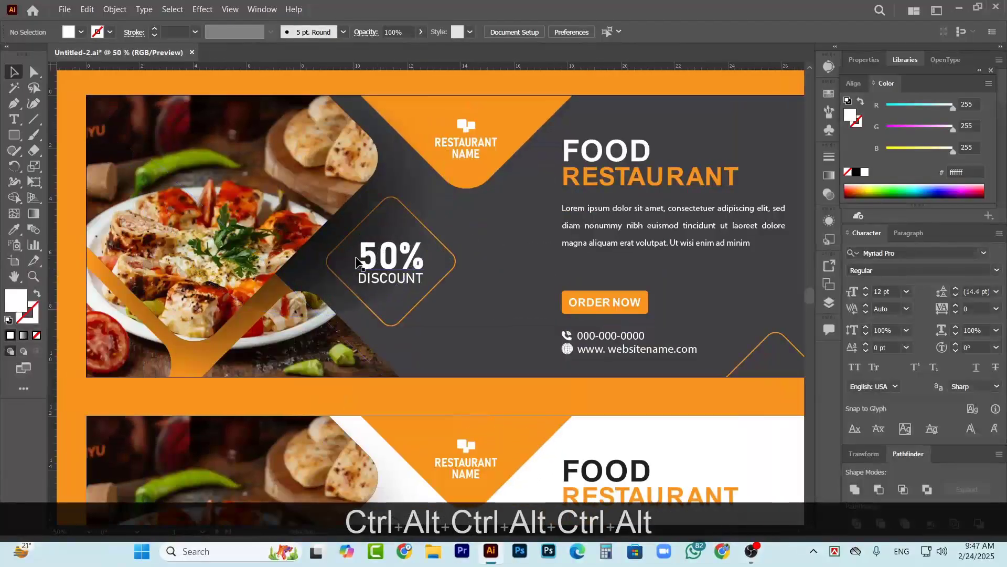
scroll(356, 261, "down", 3)
scroll(480, 246, "right", 5)
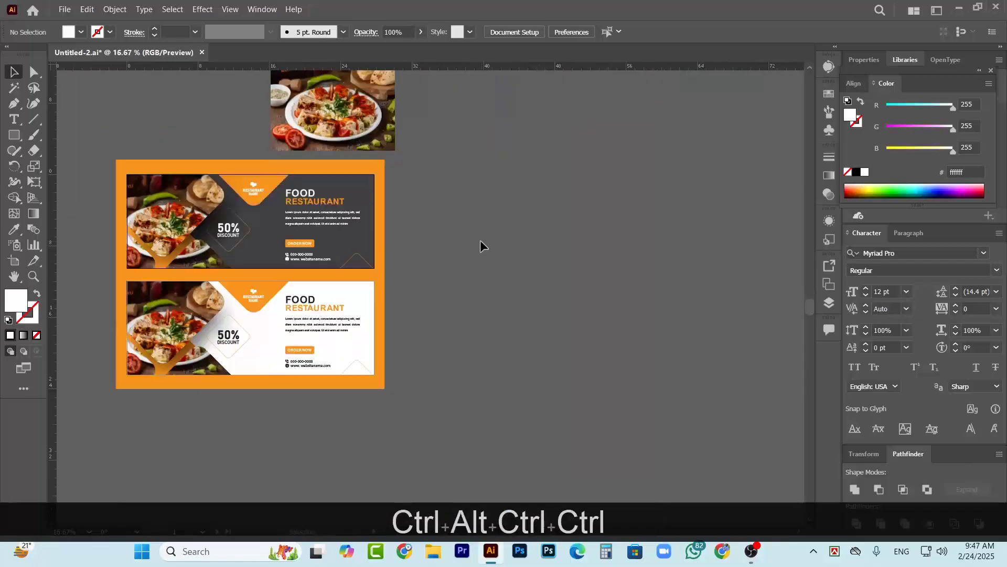
scroll(480, 246, "up", 4)
scroll(480, 244, "right", 2)
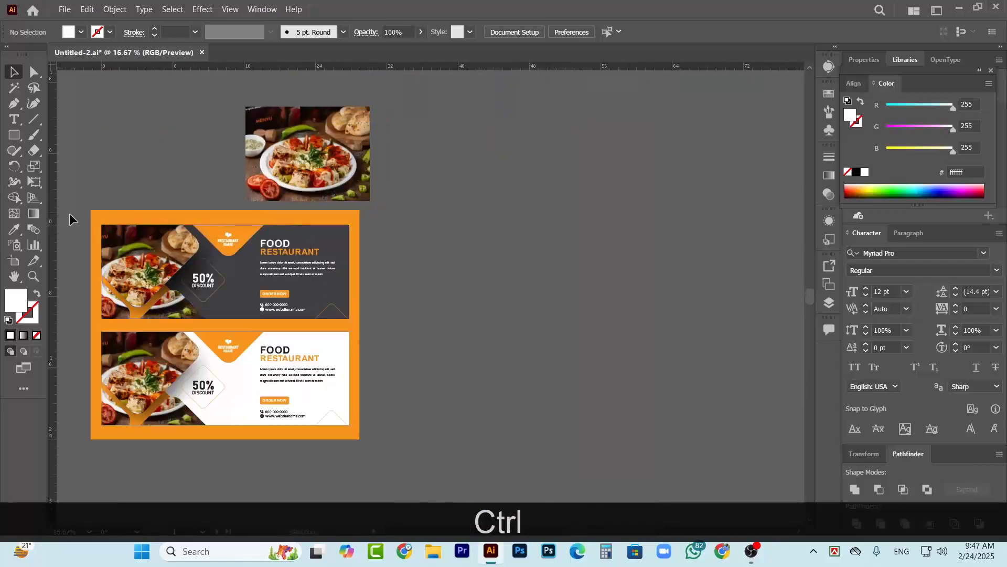
- Add a new blank artboard and place it to the right of the finished banners, clear of the orange background
left_click(15, 262)
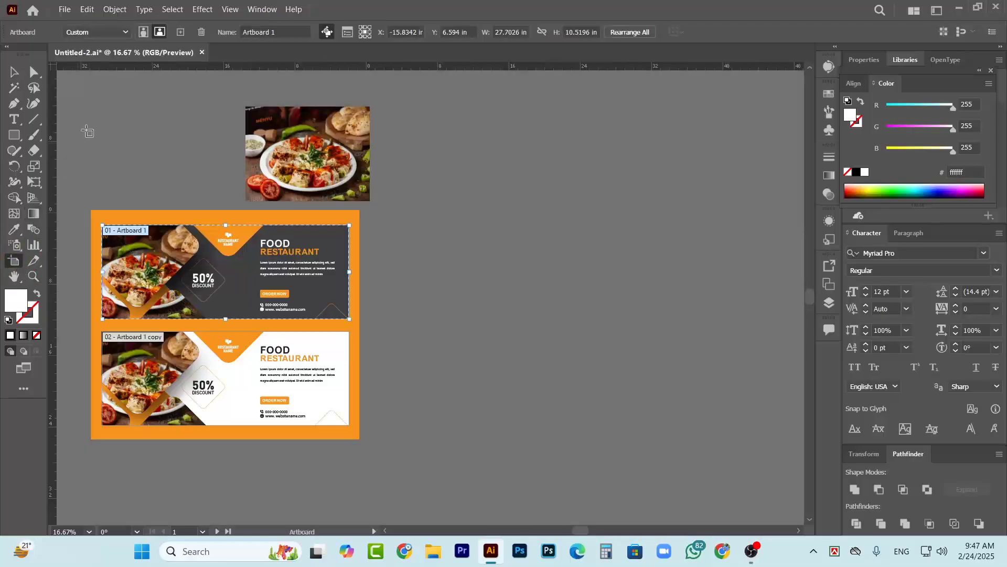
left_click(181, 32)
left_click_drag(447, 320, 621, 322)
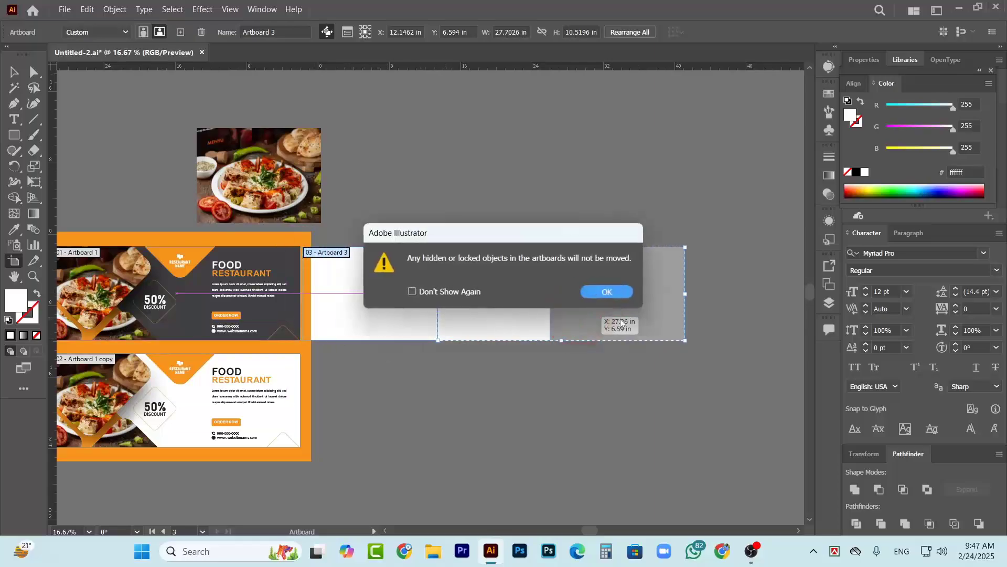
left_click(607, 292)
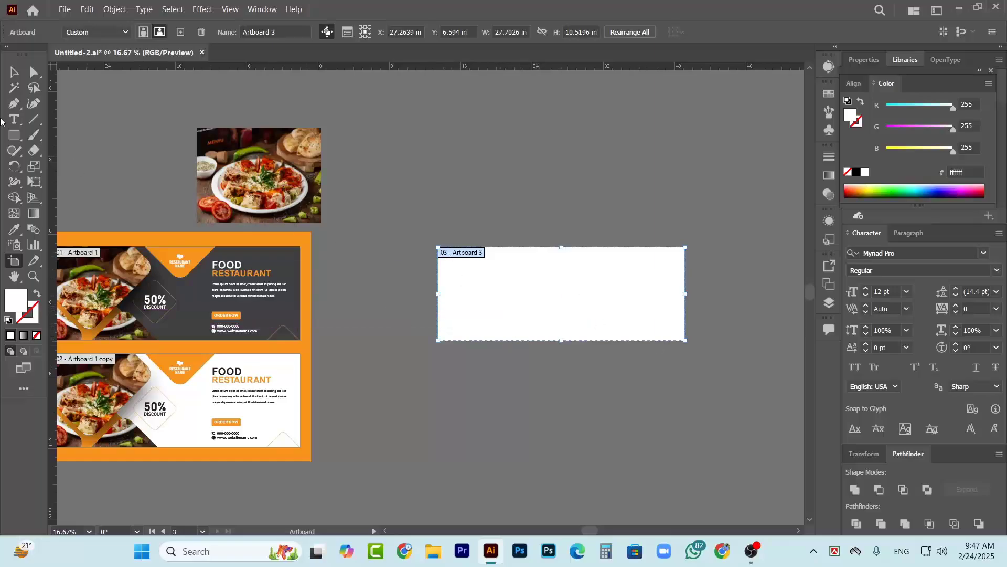
left_click(11, 72)
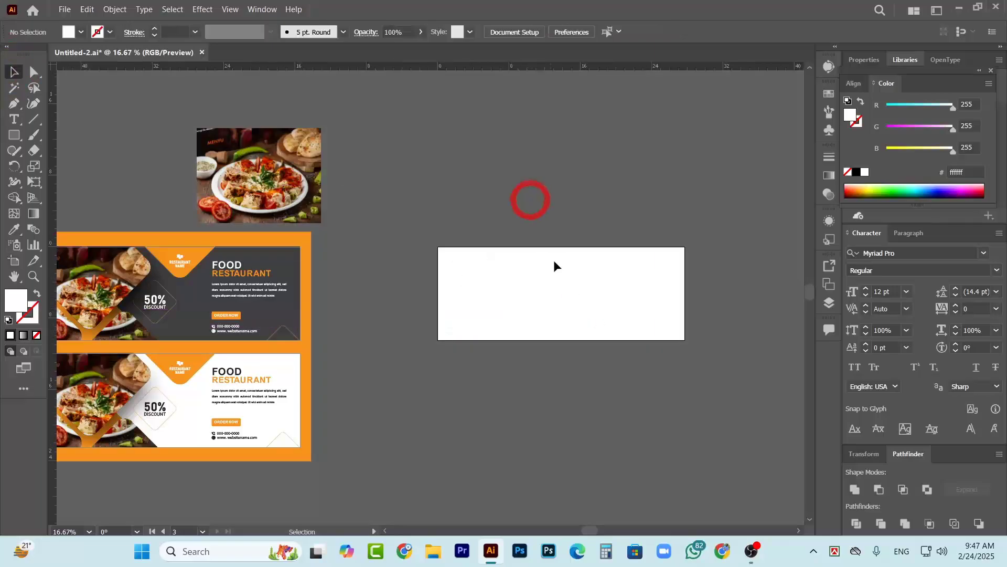
- Examine the rounded diamond photo layout in both finished banners
scroll(525, 278, "down", 2)
scroll(461, 301, "up", 1)
scroll(485, 310, "left", 2)
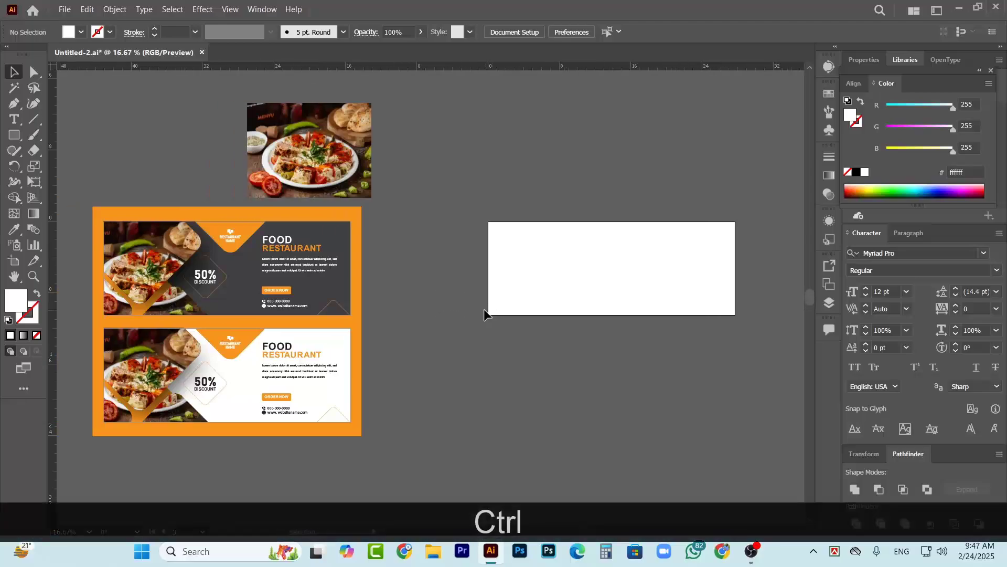
scroll(331, 257, "down", 2)
scroll(167, 247, "up", 1)
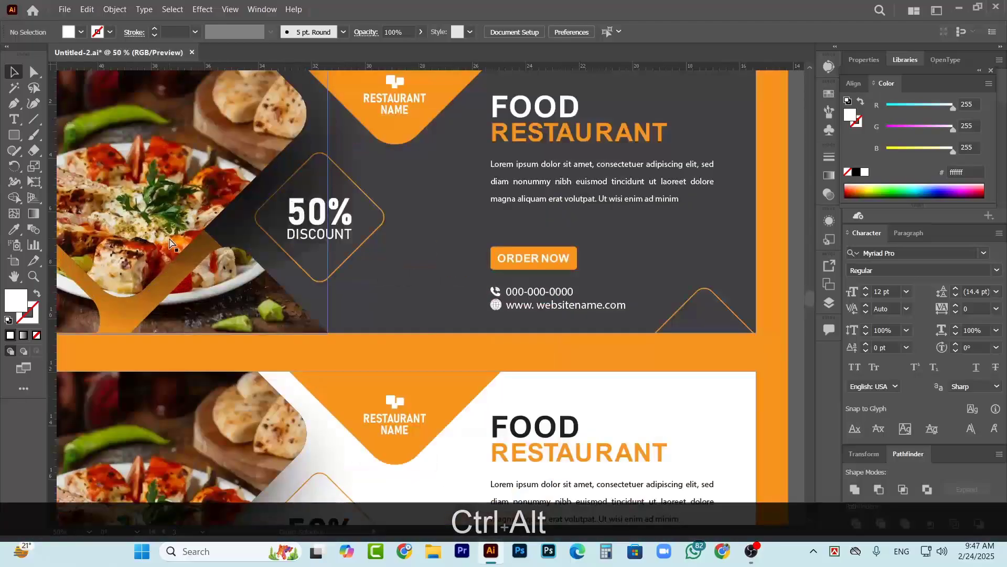
scroll(167, 247, "down", 2)
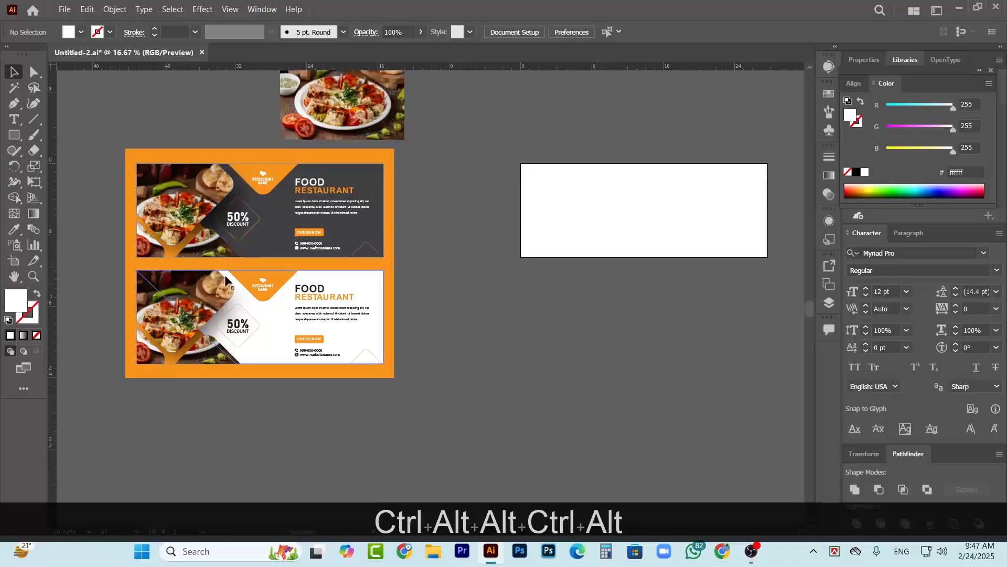
scroll(248, 262, "up", 2)
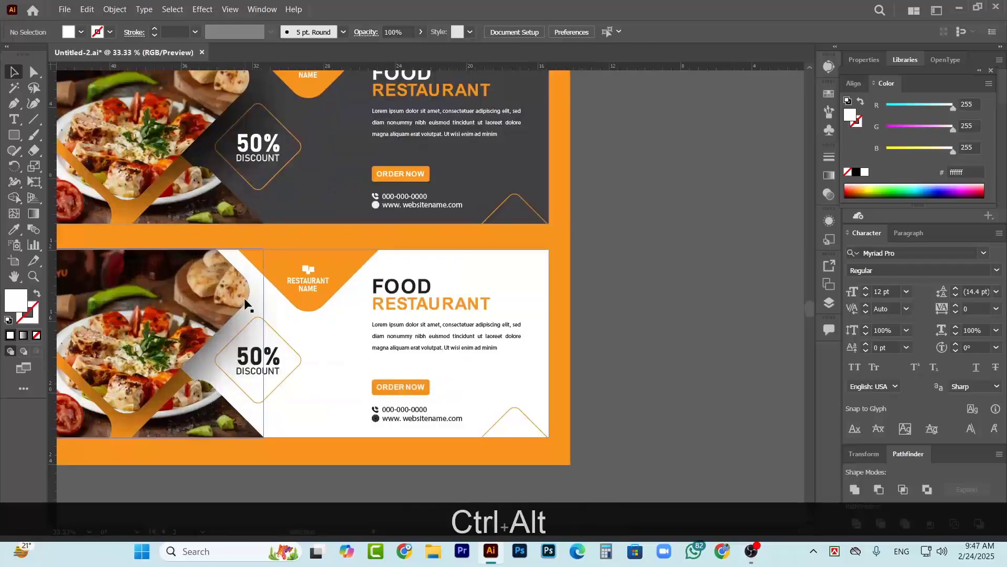
scroll(249, 262, "down", 2)
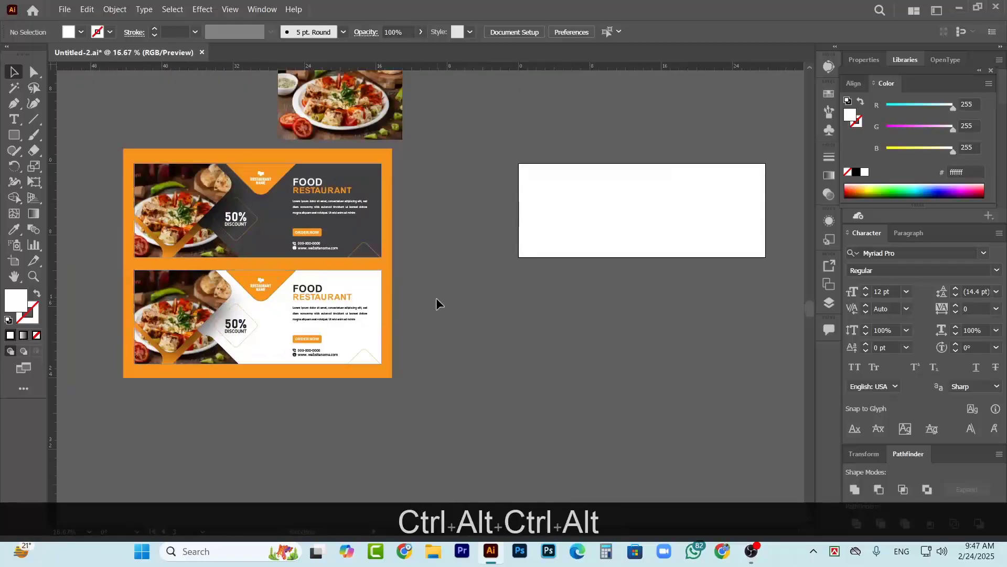
scroll(331, 275, "down", 1)
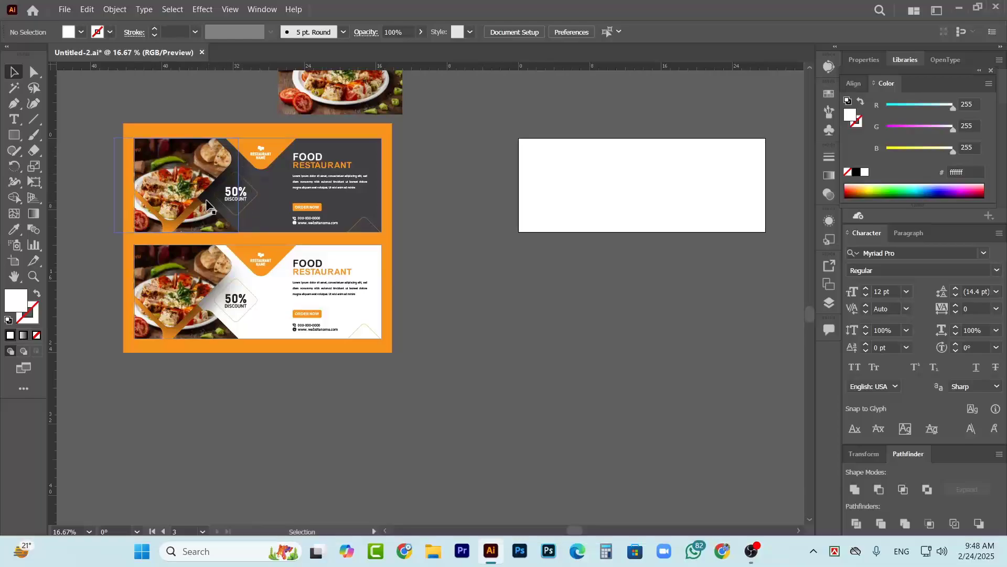
- Draw a square centred near the blank artboard's upper-left corner, round its corners and fill it with dark 231f20
left_click(15, 135)
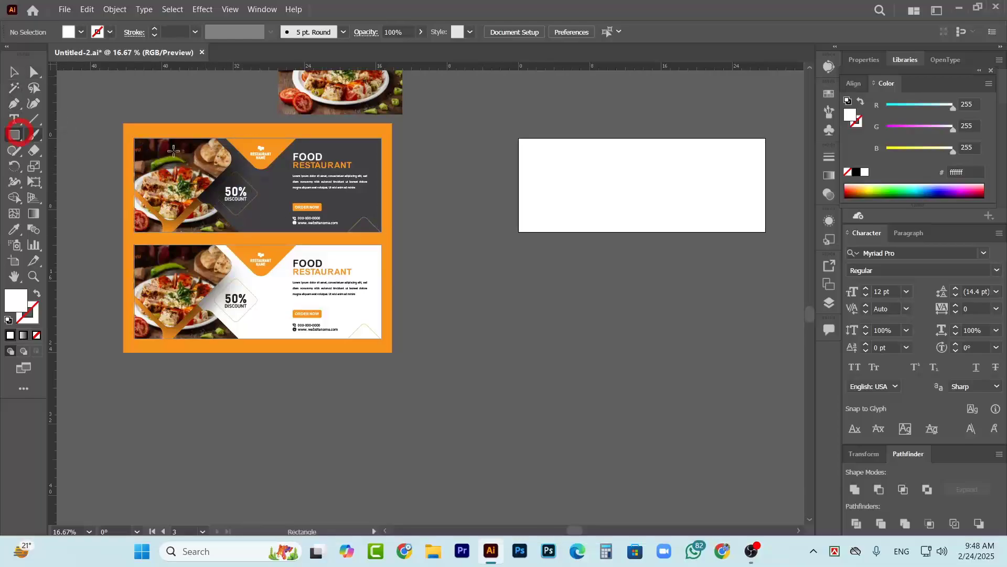
scroll(568, 139, "up", 2)
scroll(573, 183, "up", 1)
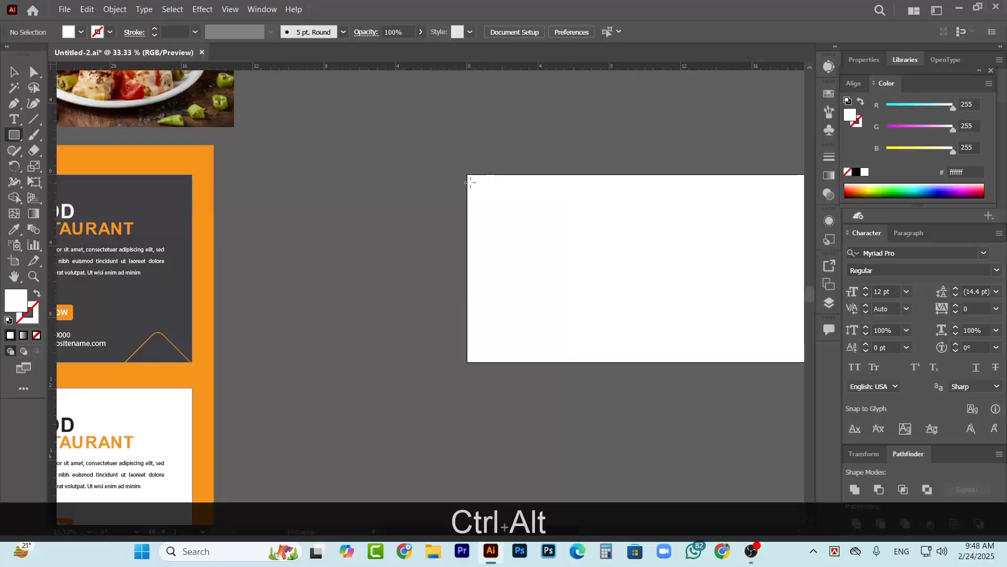
left_click_drag(472, 169, 543, 228)
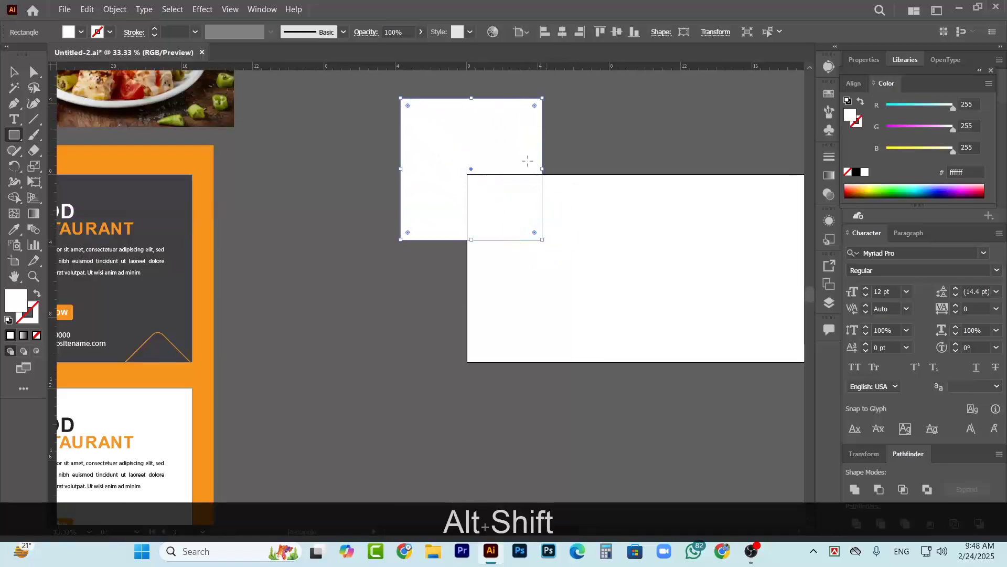
left_click_drag(535, 108, 530, 118)
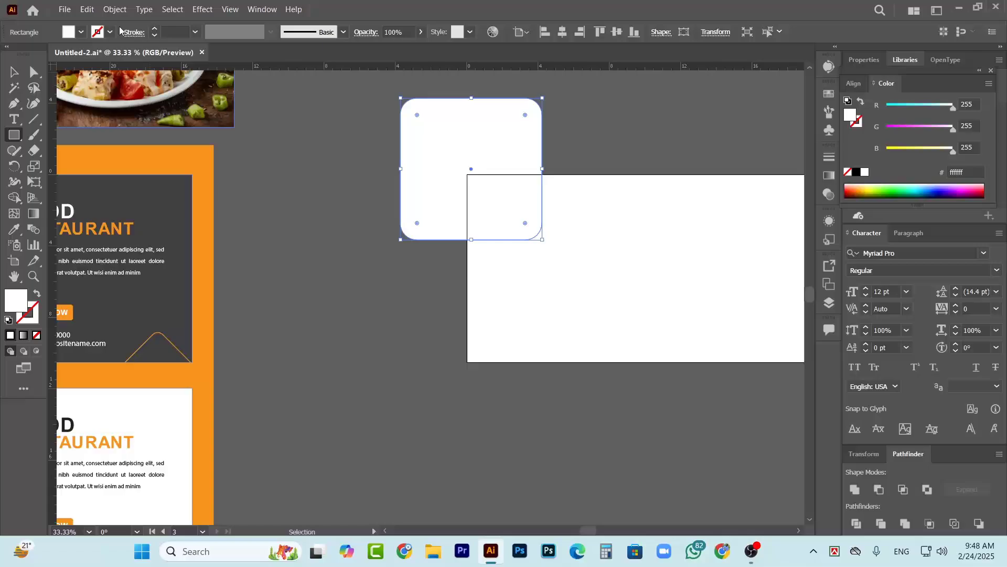
left_click(82, 32)
left_click(37, 56)
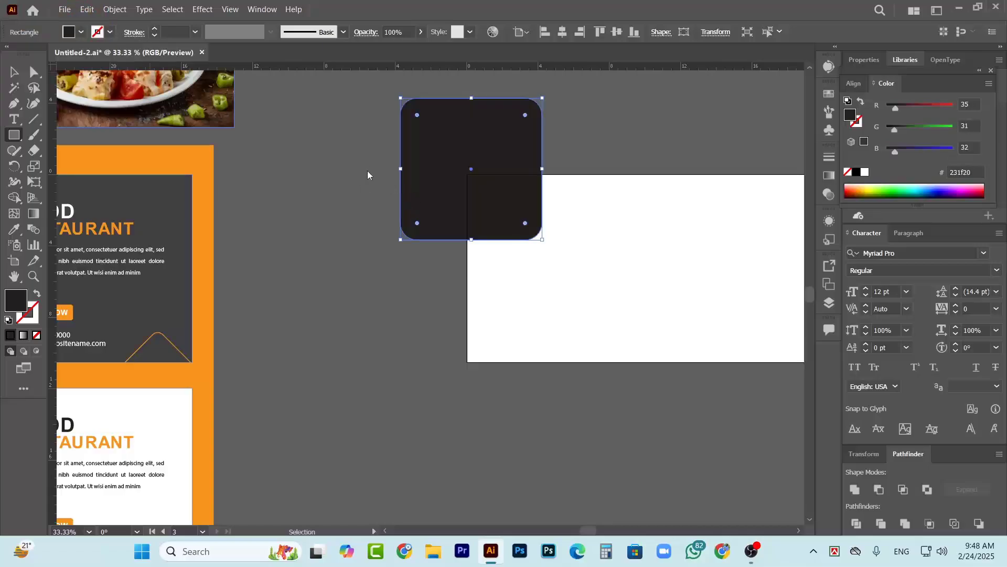
- Rotate the rounded square into a diamond, matching the tilt in the finished banners
scroll(517, 215, "down", 3)
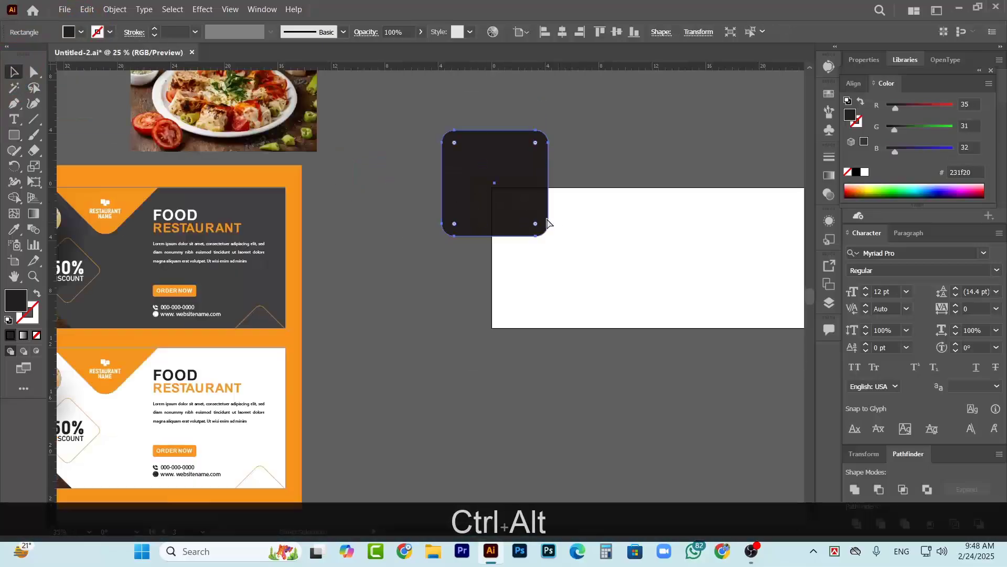
scroll(280, 245, "up", 2)
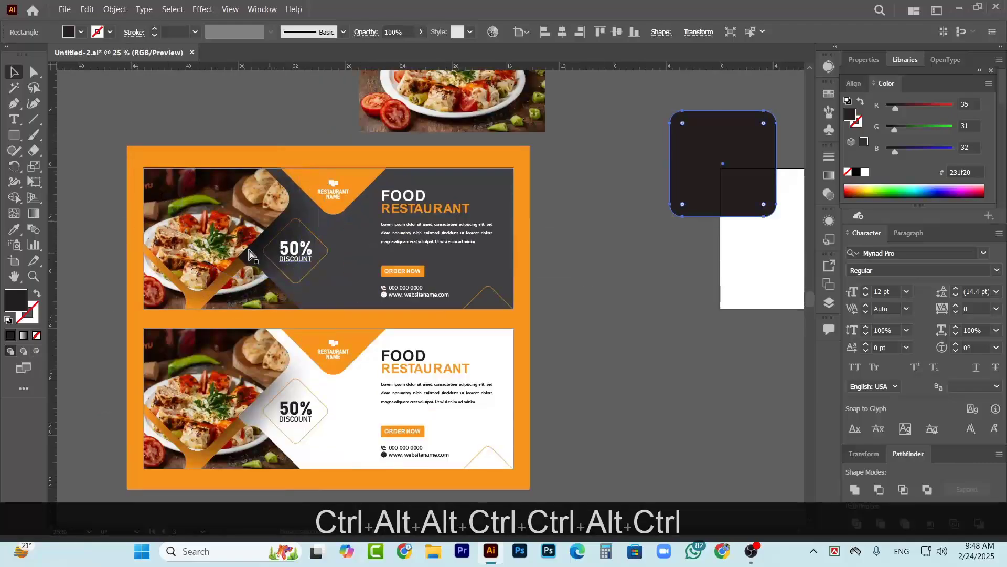
scroll(630, 250, "right", 2)
scroll(629, 250, "right", 1)
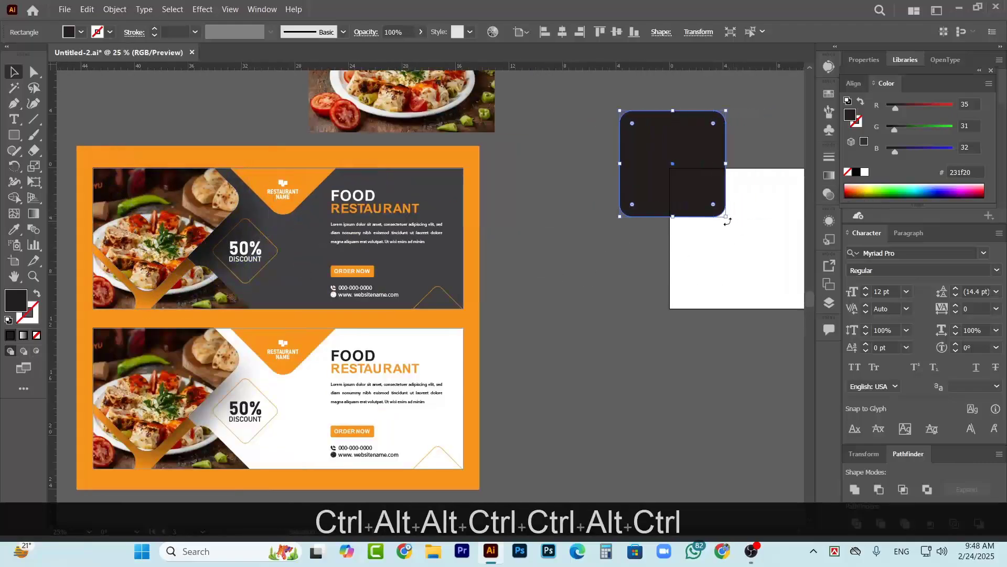
left_click_drag(731, 221, 791, 173)
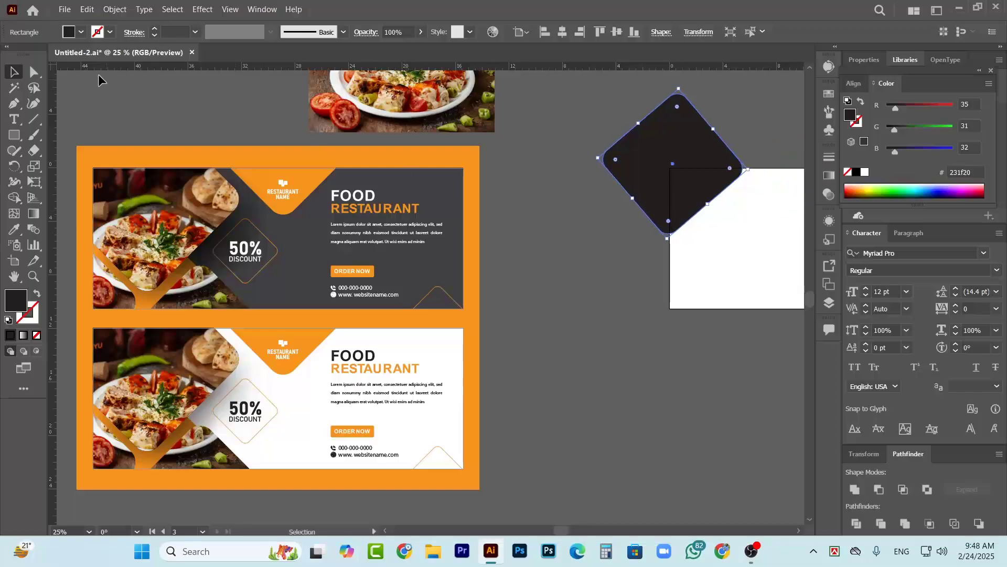
- Enlarge the dark diamond and reposition it over the left end of the blank artboard
left_click(595, 201)
left_click_drag(691, 189, 716, 214)
scroll(640, 276, "right", 3)
left_click_drag(657, 220, 669, 215)
scroll(677, 231, "down", 2)
scroll(688, 253, "up", 1)
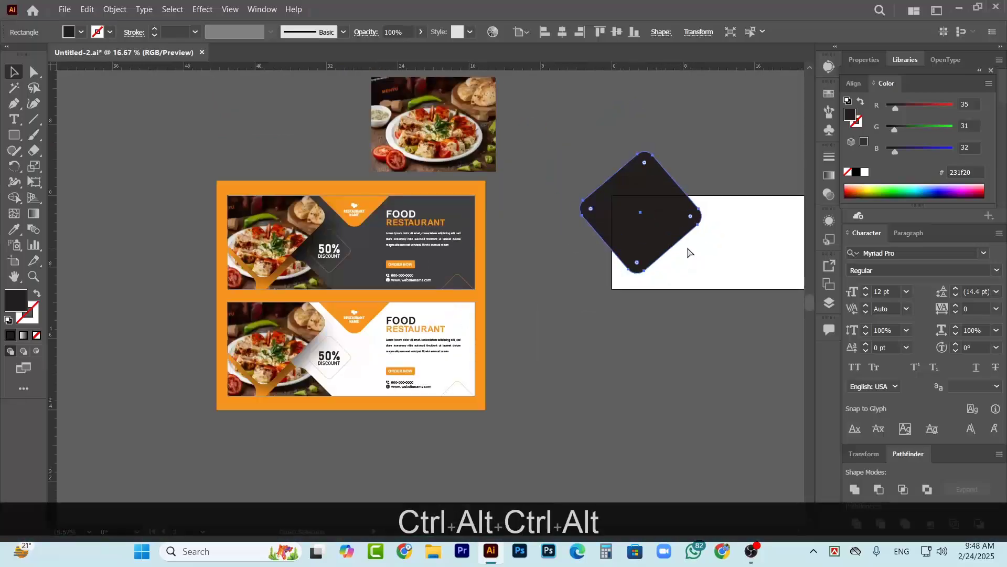
- Duplicate the diamond twice, placing one copy to its lower left and another to its lower right
left_click_drag(703, 219, 598, 287)
left_click(652, 332)
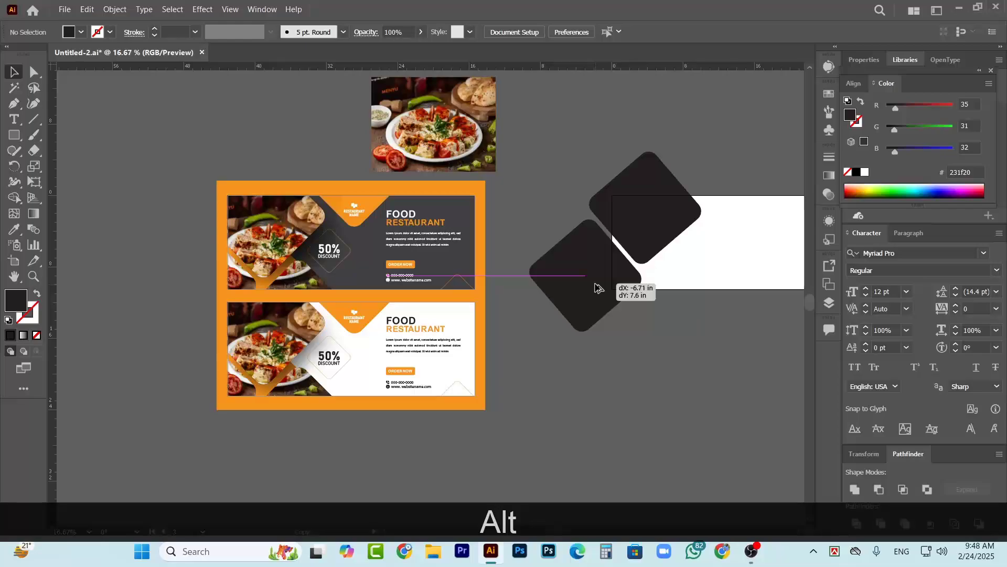
left_click_drag(599, 288, 656, 300)
- Enlarge the upper diamond slightly and reposition it to leave narrow gaps to the two lower diamonds
scroll(656, 315, "right", 2)
left_click_drag(605, 225, 607, 226)
scroll(637, 247, "up", 3)
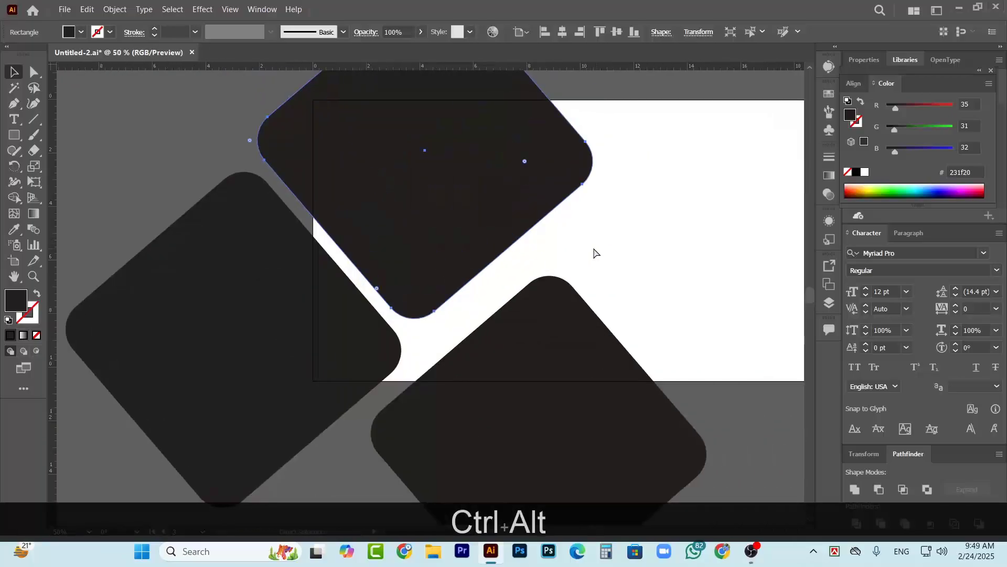
mouse_move(471, 220)
left_mouse_down()
mouse_move(491, 237)
mouse_move(486, 228)
left_mouse_up()
scroll(415, 233, "up", 3)
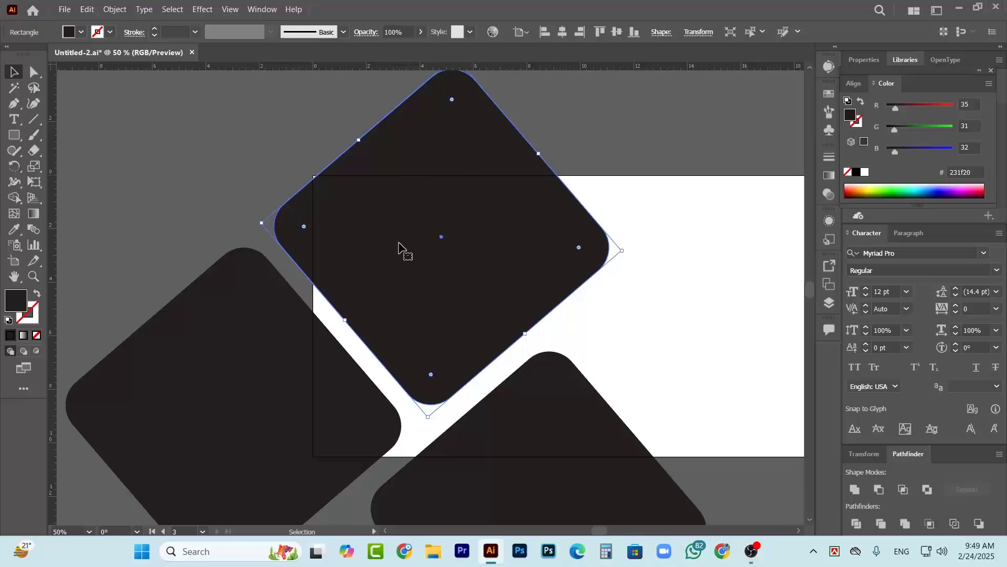
scroll(399, 246, "up", 2)
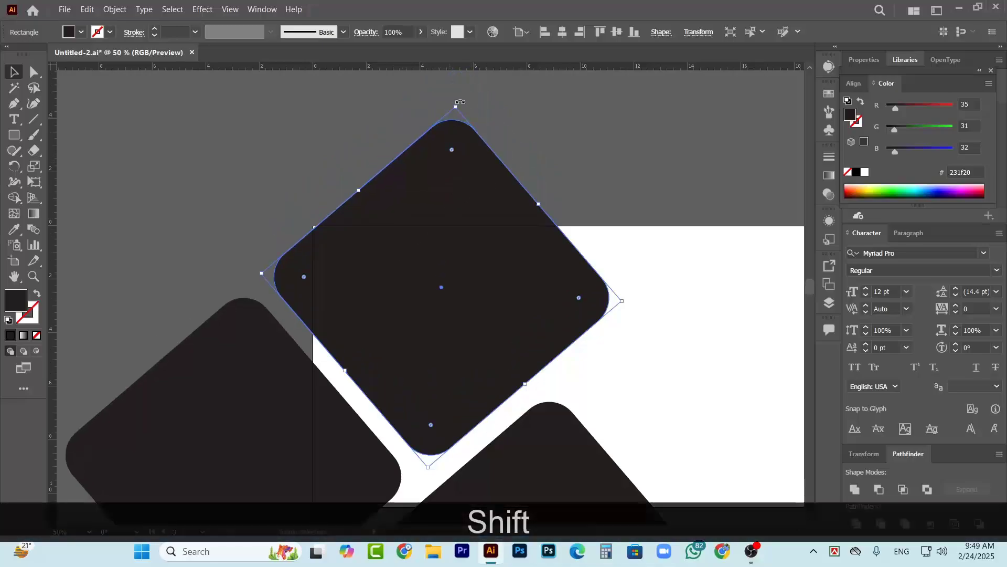
left_click_drag(454, 103, 461, 82)
left_click_drag(447, 340, 449, 345)
scroll(499, 325, "down", 3)
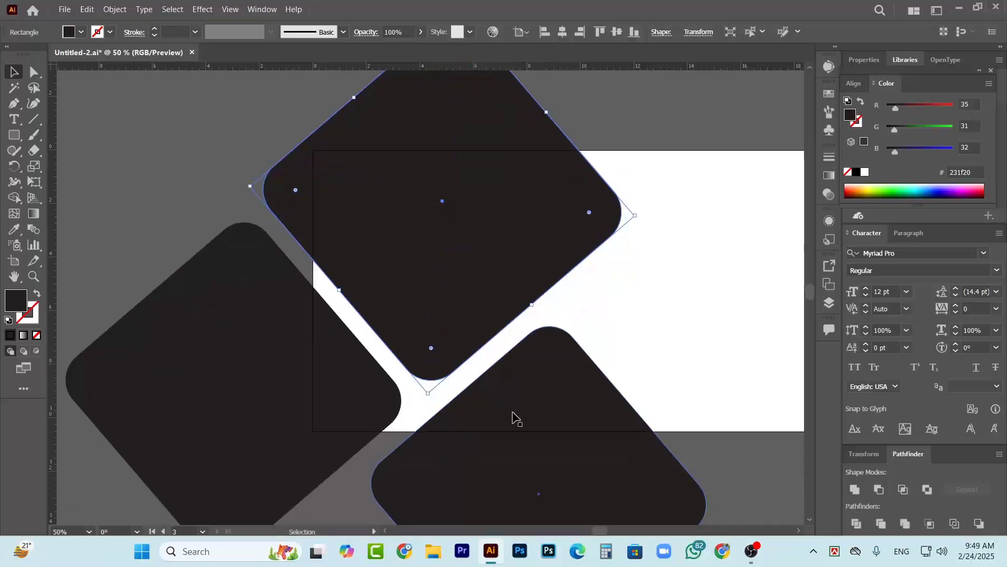
left_click_drag(513, 412, 513, 416)
- Shift all three diamonds together slightly to the left across the blank artboard
scroll(512, 388, "down", 2)
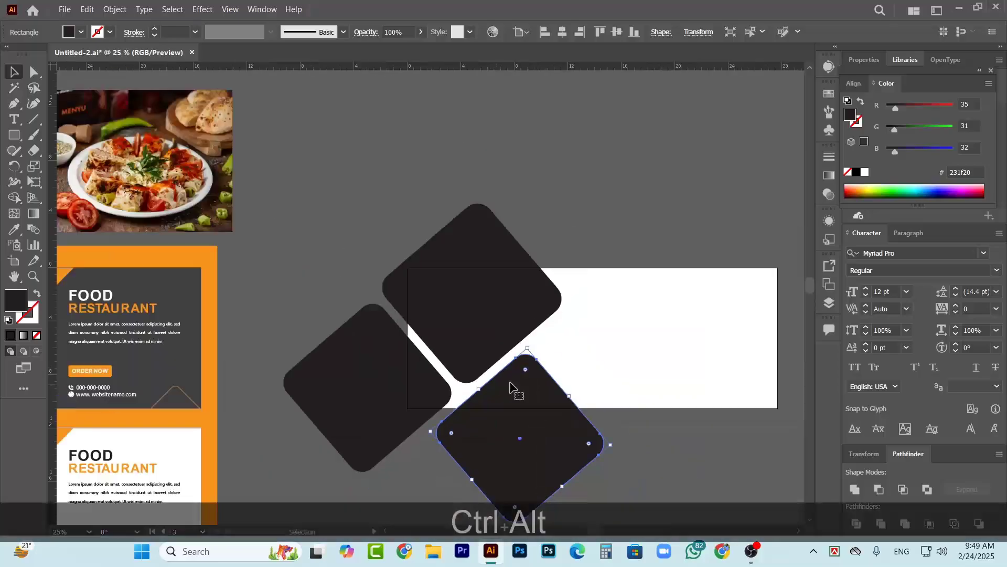
scroll(513, 389, "right", 1)
scroll(546, 373, "down", 2)
scroll(306, 312, "up", 3)
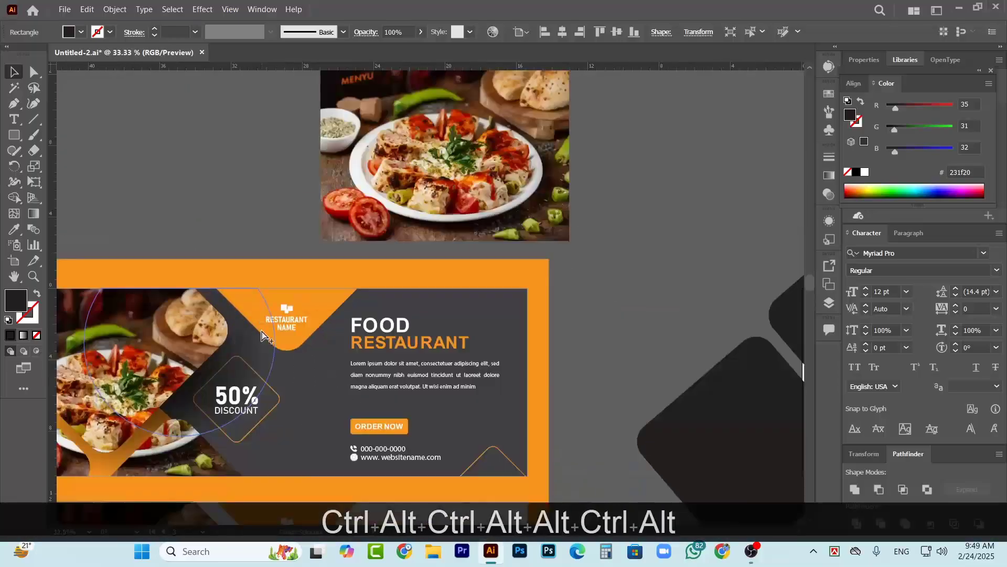
scroll(306, 312, "down", 2)
scroll(547, 384, "right", 2)
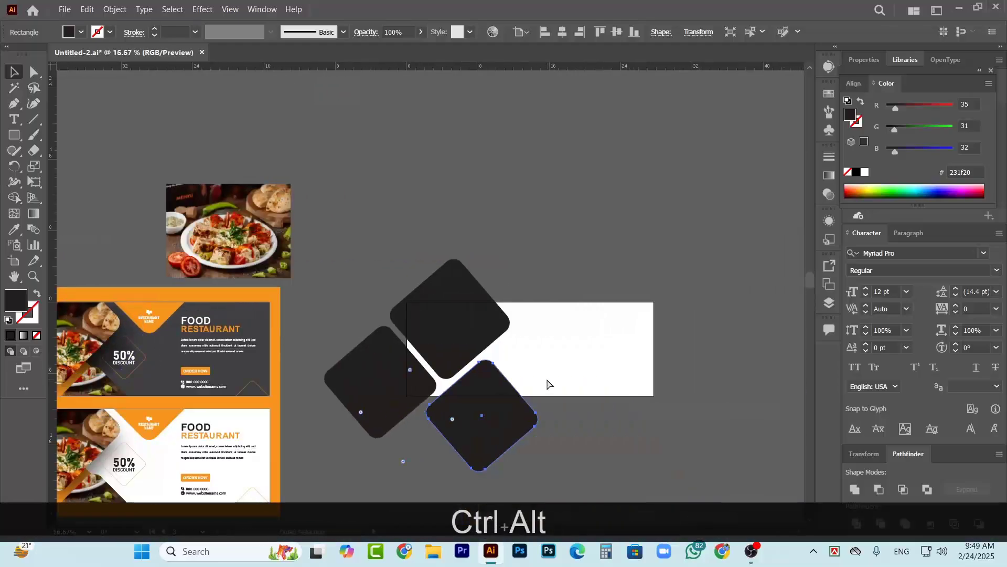
scroll(520, 391, "left", 2)
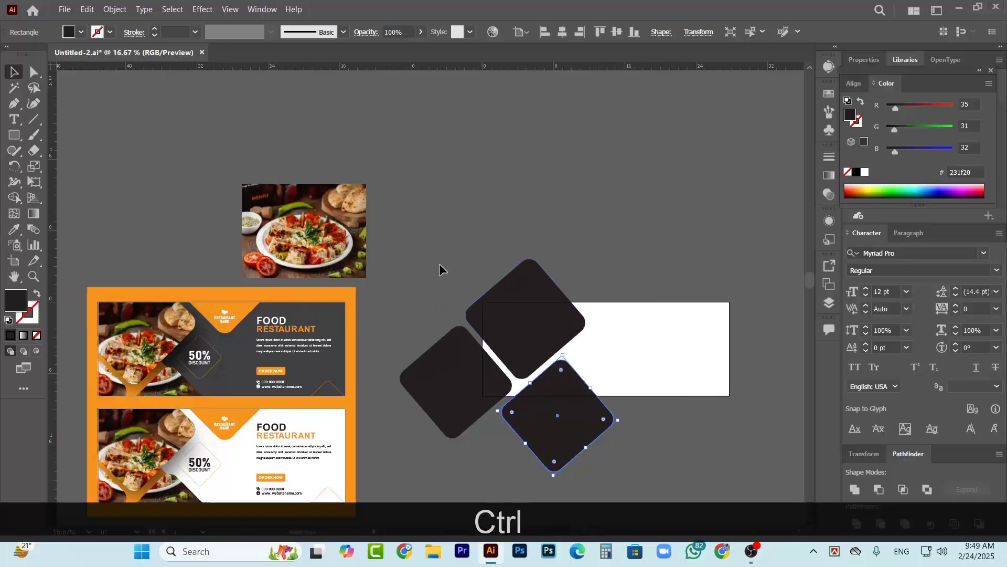
left_click_drag(434, 263, 618, 455)
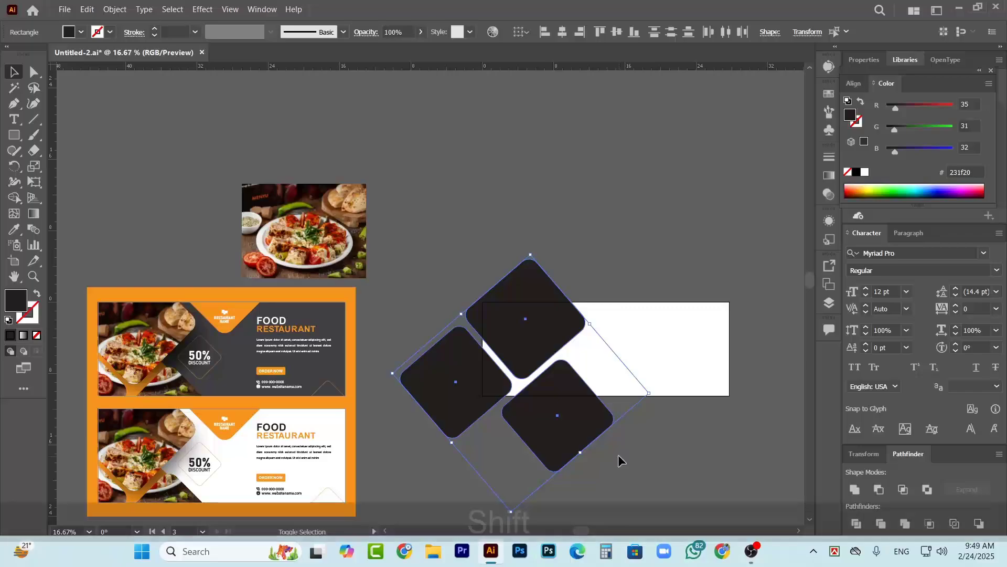
key("shift+Left")
key("shift+Left")
key("shift+Left")
key("shift+Left")
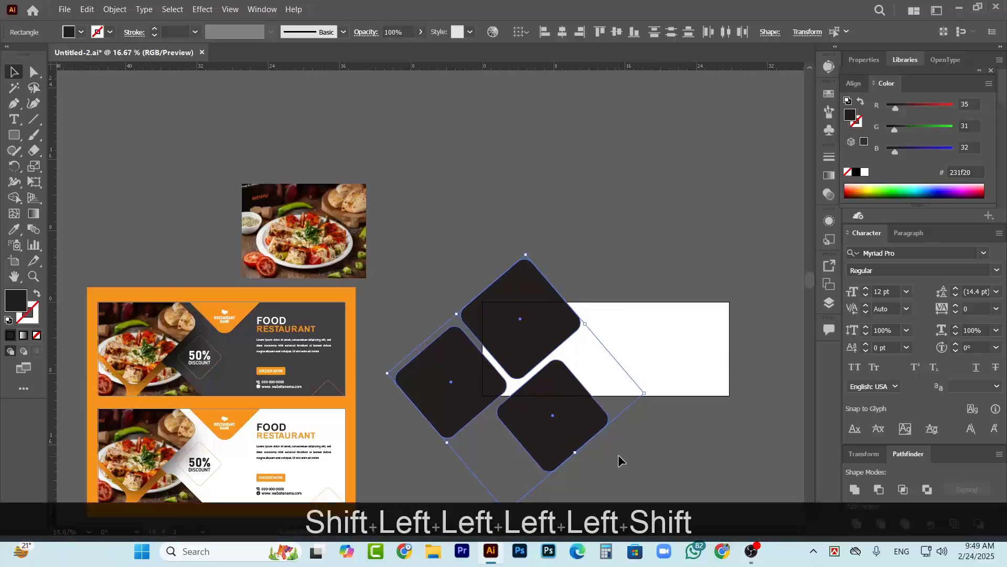
- Nudge the three diamonds slightly right, and place a smaller copy of the upper diamond to its upper right, across the artboard's top edge
key("shift+Right")
left_click(669, 418)
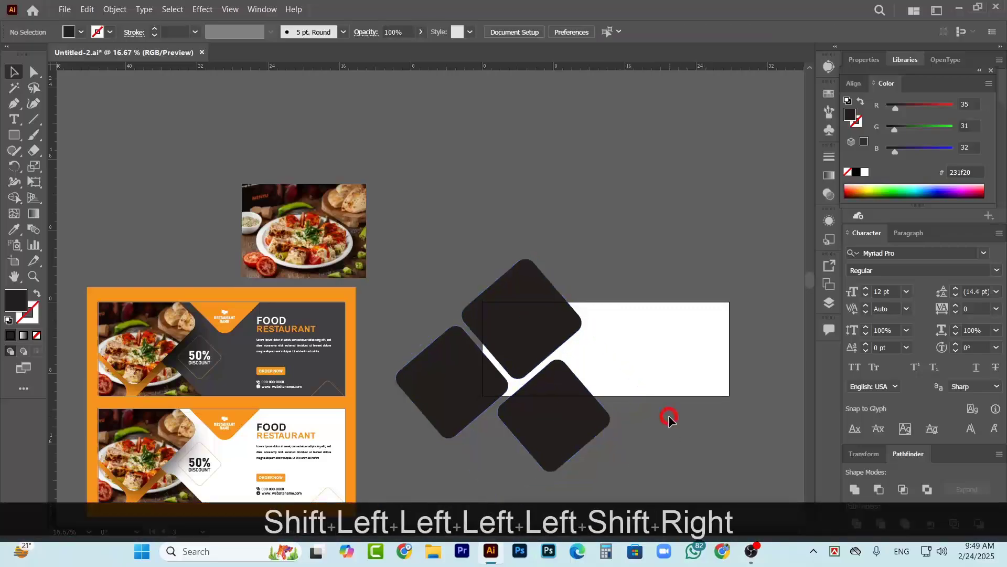
left_click(530, 319)
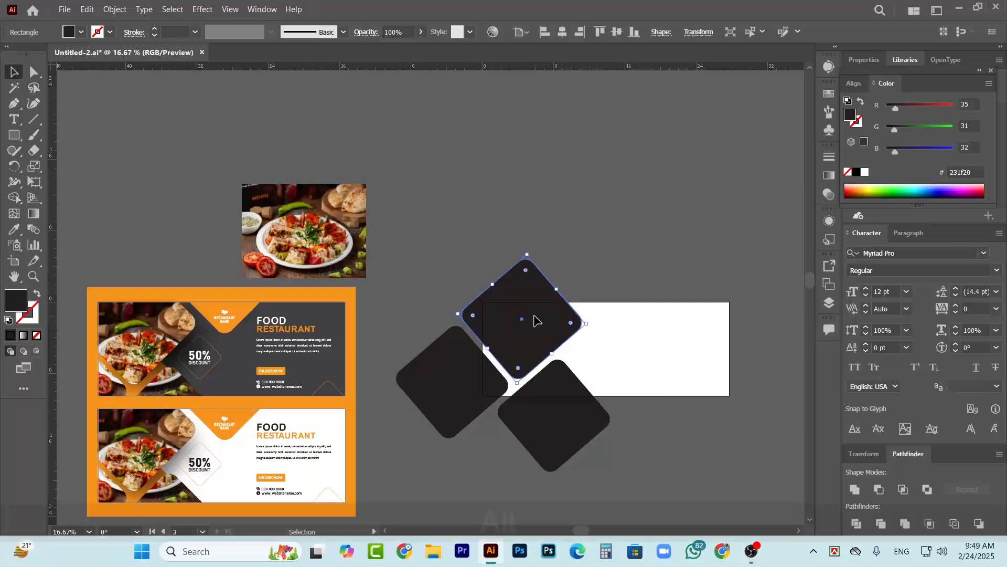
left_click_drag(535, 320, 674, 283)
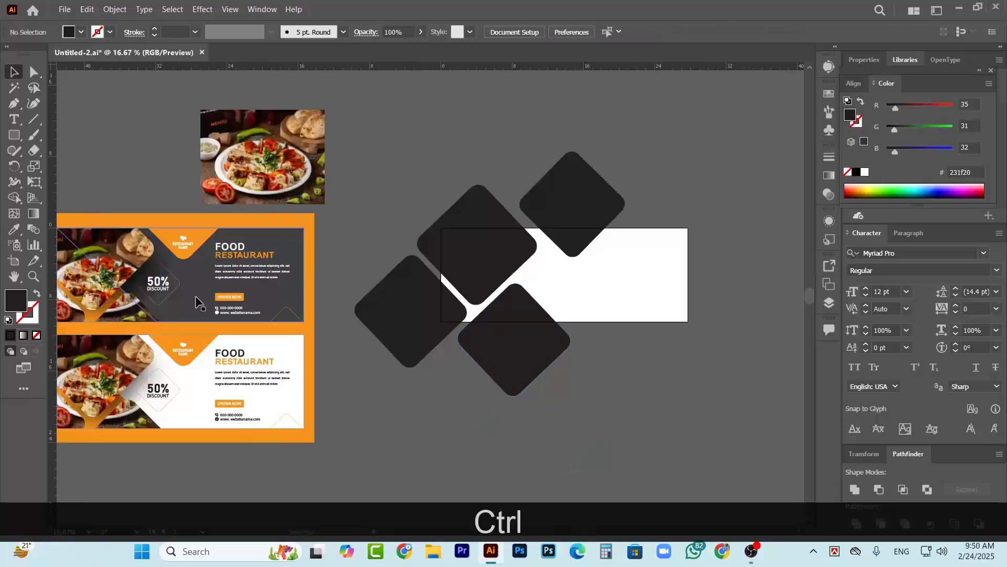
- Duplicate the lower diamond and shrink the copy into a small diamond in the white space between the lower and upper-right diamonds
scroll(139, 290, "up", 5)
scroll(152, 246, "down", 5)
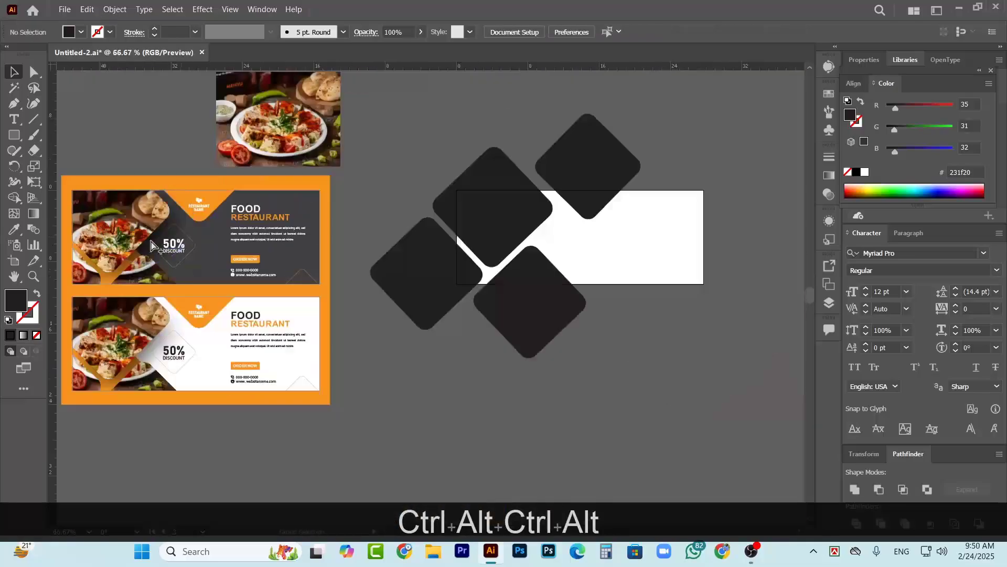
scroll(544, 187, "up", 3)
scroll(574, 189, "down", 1)
left_click_drag(489, 394, 625, 339)
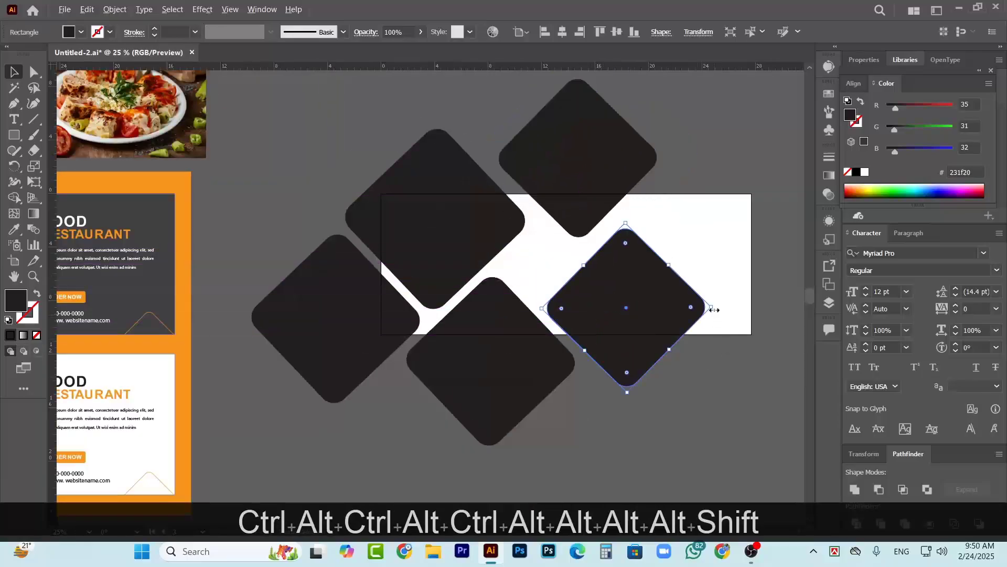
left_click_drag(714, 309, 558, 268)
left_click(655, 360)
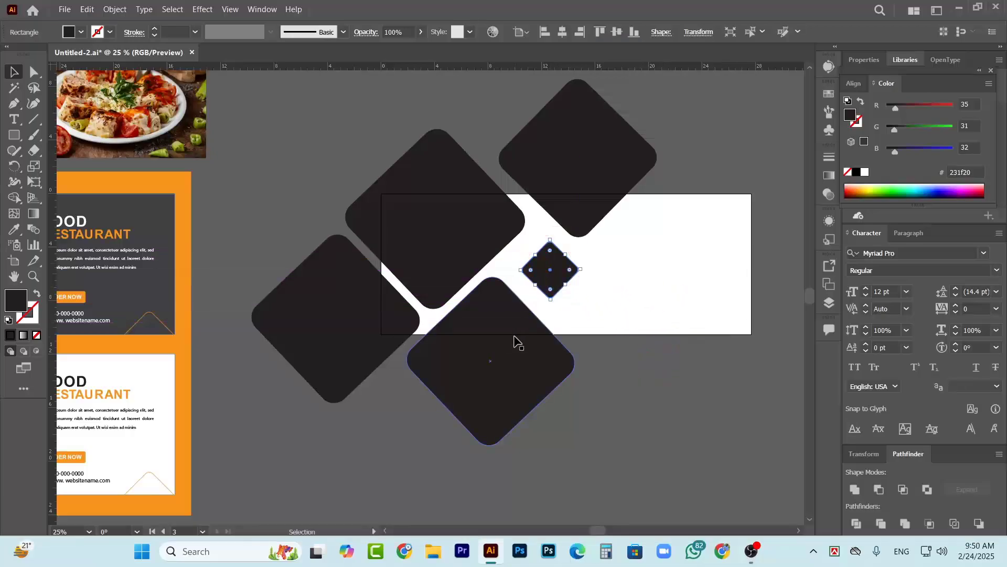
- Shift the lower, small and upper-right diamonds slightly to even out the gaps between them
mouse_move(513, 339)
left_mouse_down()
mouse_move(514, 356)
mouse_move(508, 350)
left_mouse_up()
left_click_drag(553, 280, 533, 279)
left_click_drag(598, 191, 591, 190)
left_click_drag(660, 154, 664, 161)
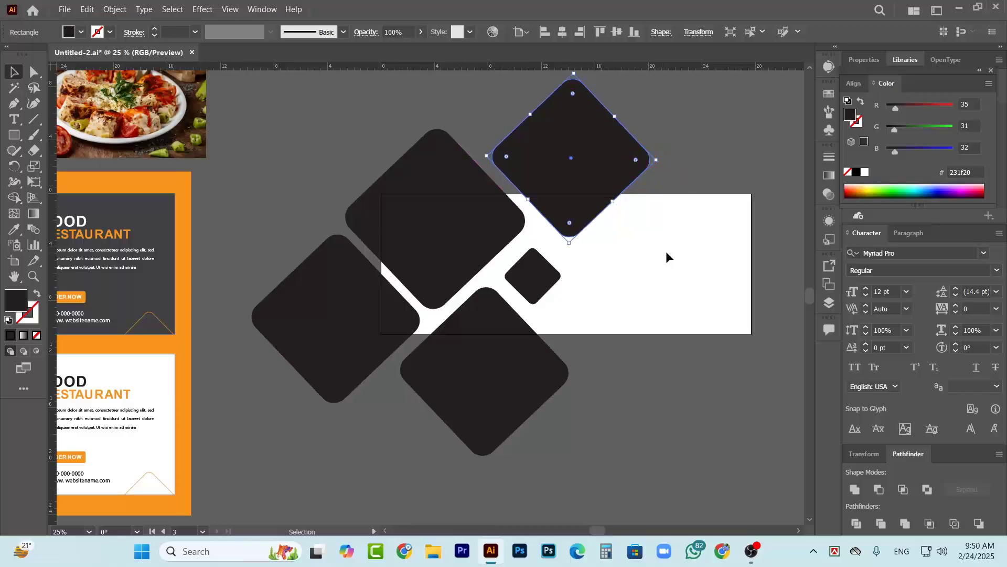
left_click(665, 251)
- Move the small diamond slightly up and to the right, between its neighbouring diamonds
scroll(631, 295, "down", 6)
scroll(535, 212, "down", 1)
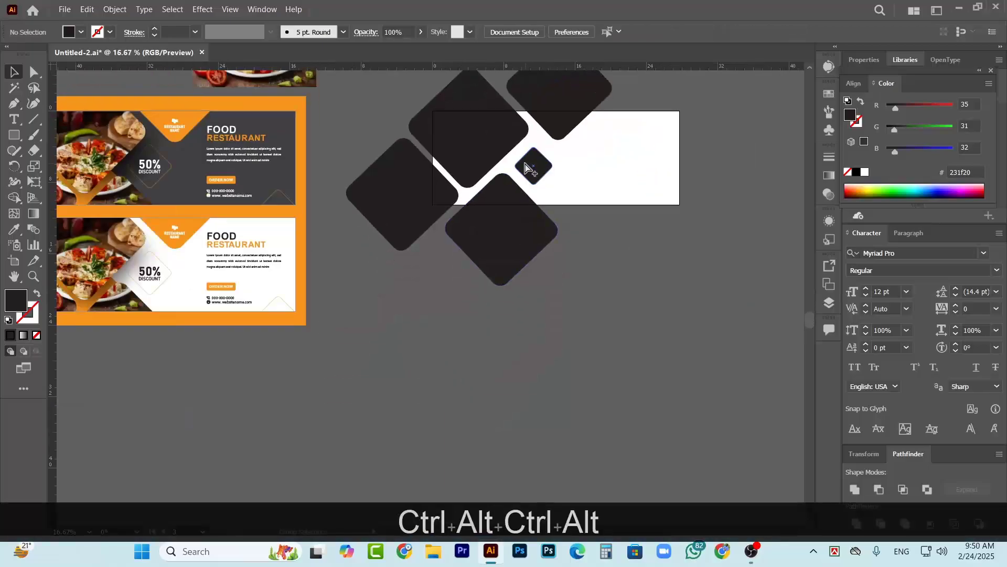
scroll(584, 175, "up", 4)
left_click_drag(585, 175, 590, 166)
scroll(590, 163, "down", 2)
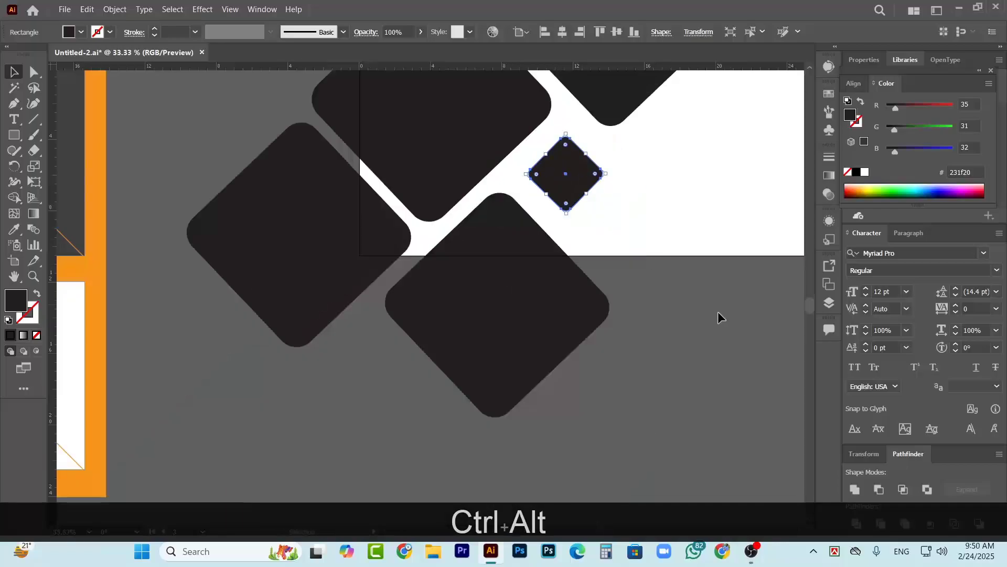
scroll(600, 256, "up", 2)
scroll(600, 257, "down", 1)
- Duplicate the small diamond and place the copy across the artboard's bottom edge near its right corner
scroll(732, 324, "down", 2)
scroll(632, 278, "right", 2)
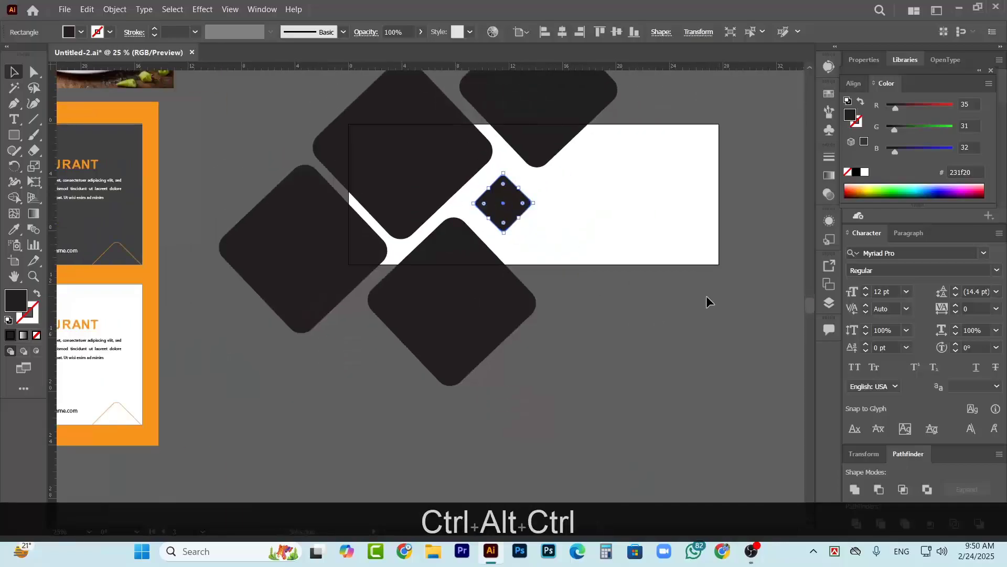
scroll(710, 299, "right", 1)
scroll(648, 292, "down", 1)
scroll(569, 251, "up", 1)
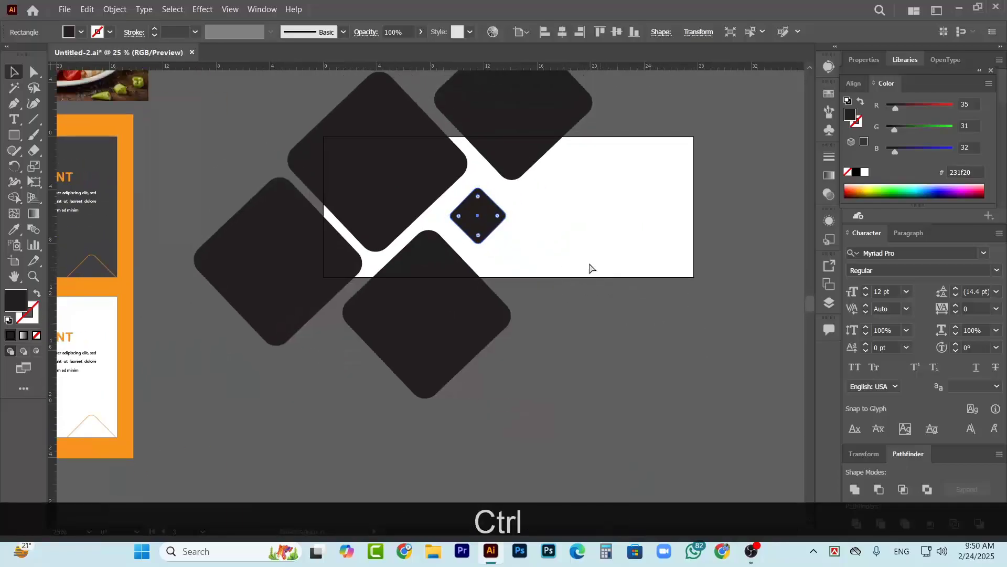
scroll(591, 268, "down", 2)
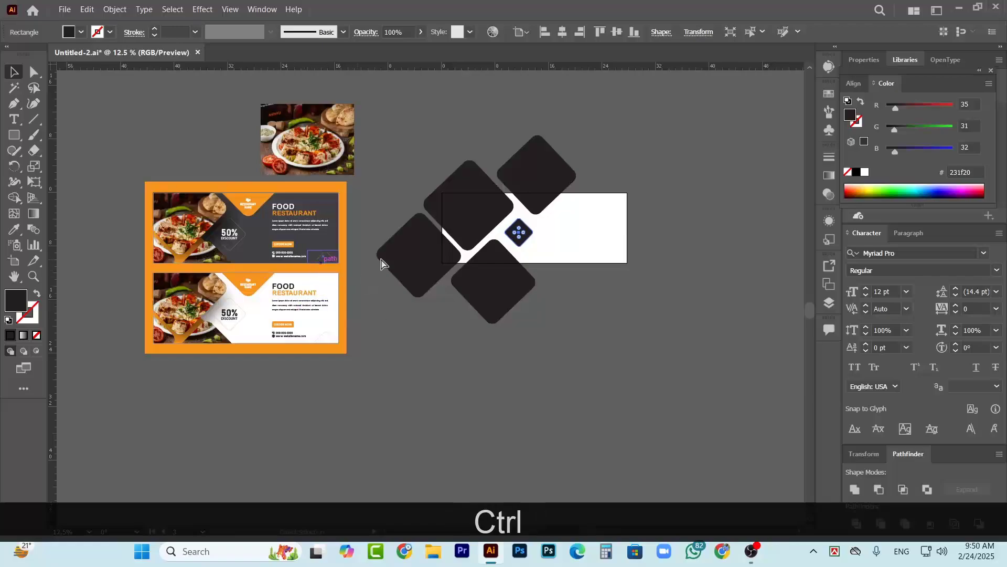
scroll(506, 220, "up", 3)
left_click_drag(440, 254, 674, 334)
scroll(656, 328, "up", 3)
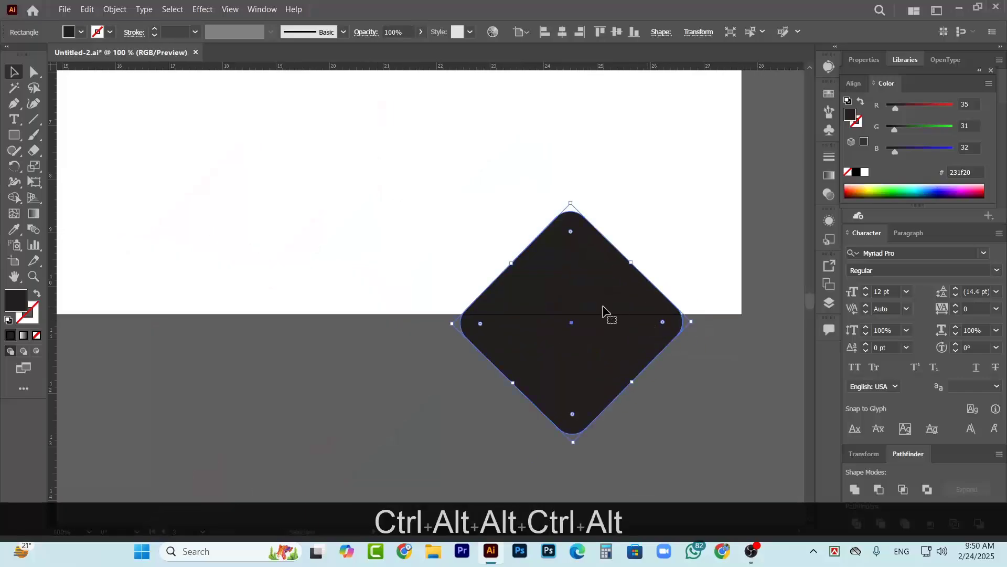
- Paste a copy of this corner diamond directly in front of it and nudge the copy down two increments
key("ctrl")
key("ctrl+c")
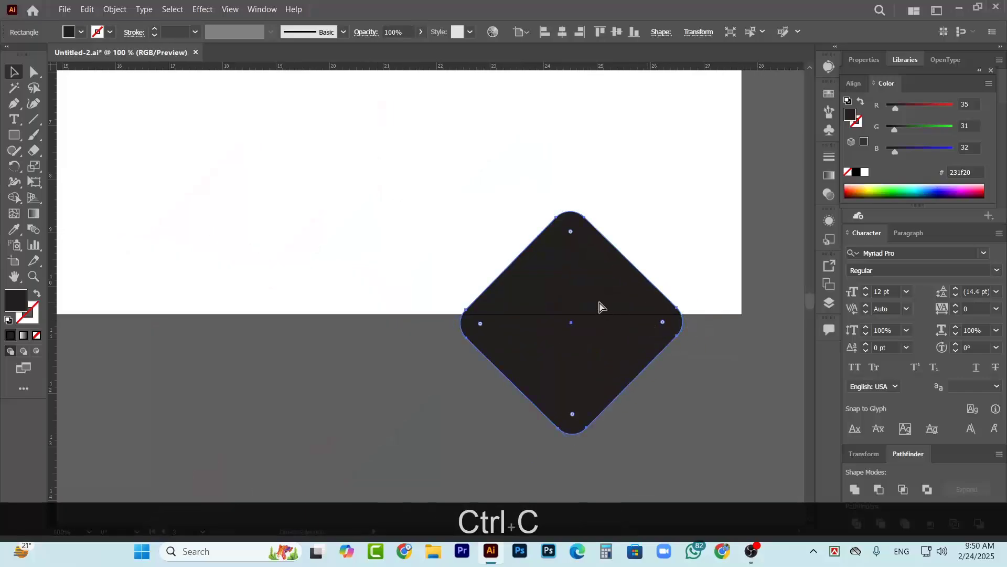
key("ctrl+f")
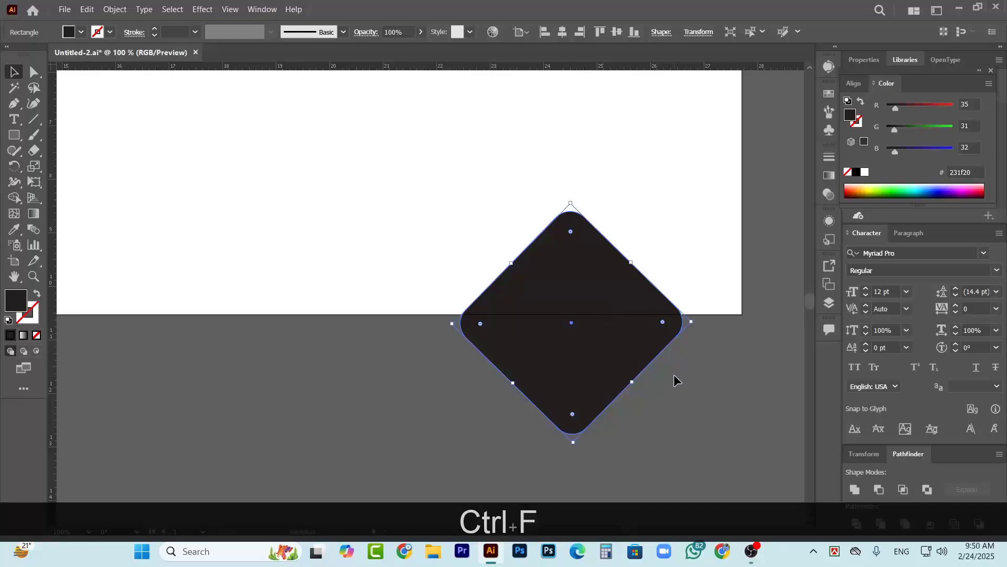
left_click(673, 374)
left_click(596, 296)
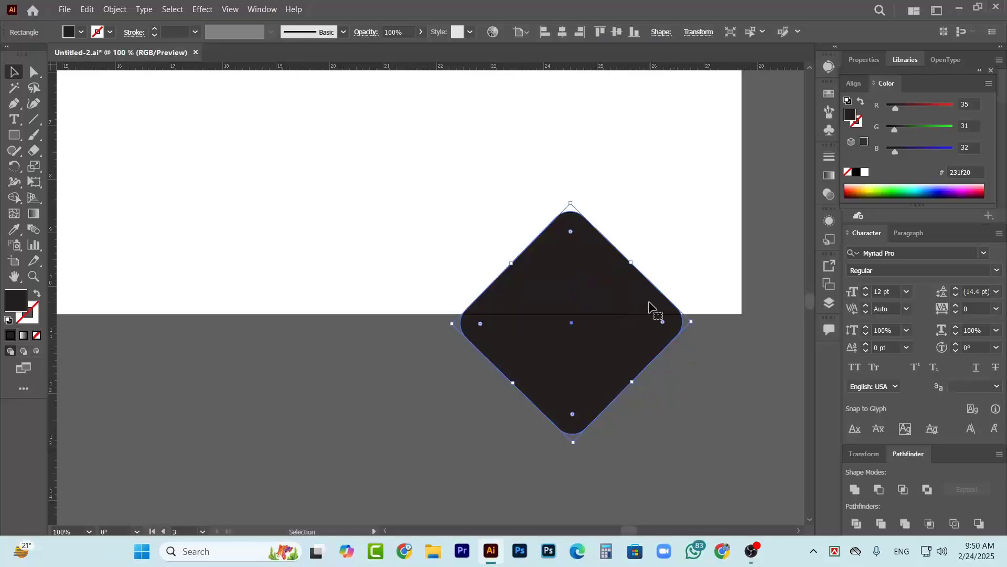
key("Down")
key("Down")
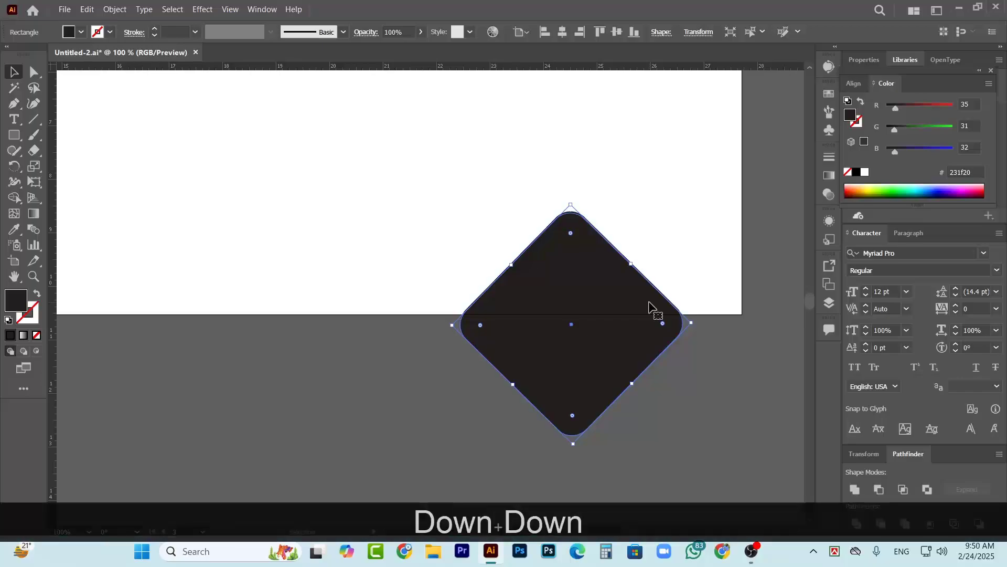
left_click(745, 384)
- Fill the rear corner diamond with orange f7941d
scroll(581, 214, "up", 3)
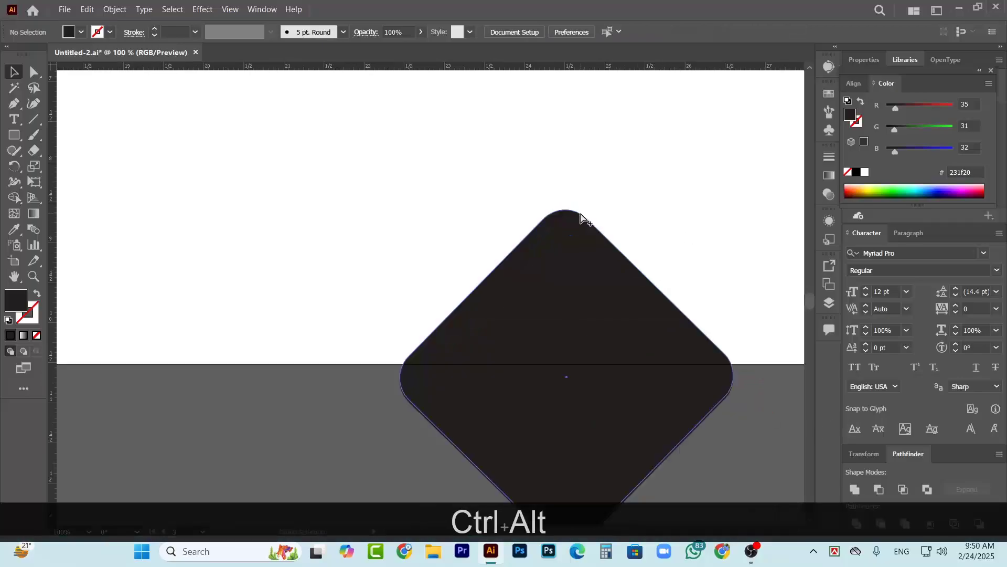
left_click_drag(474, 185, 604, 344)
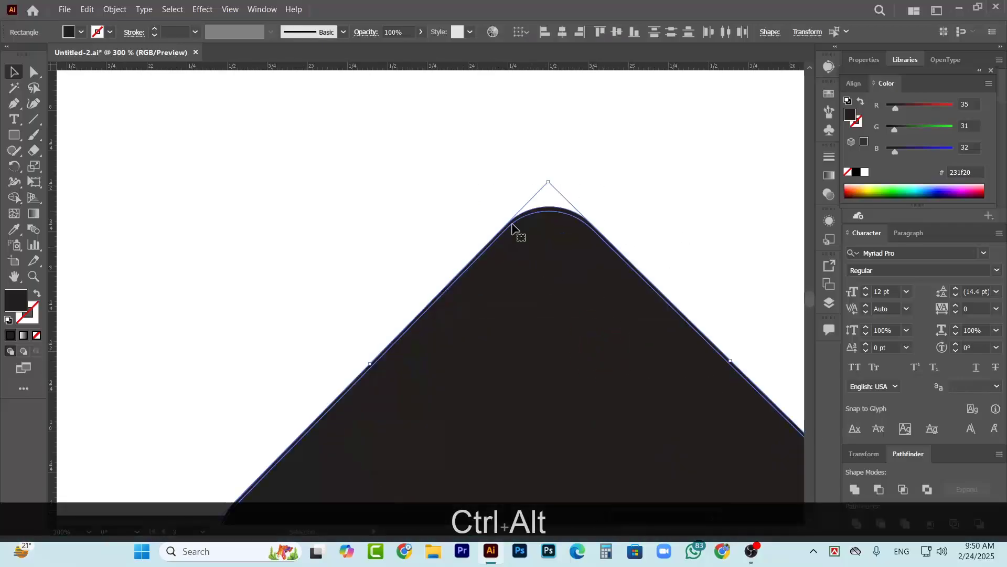
left_click(606, 227)
left_click(559, 217)
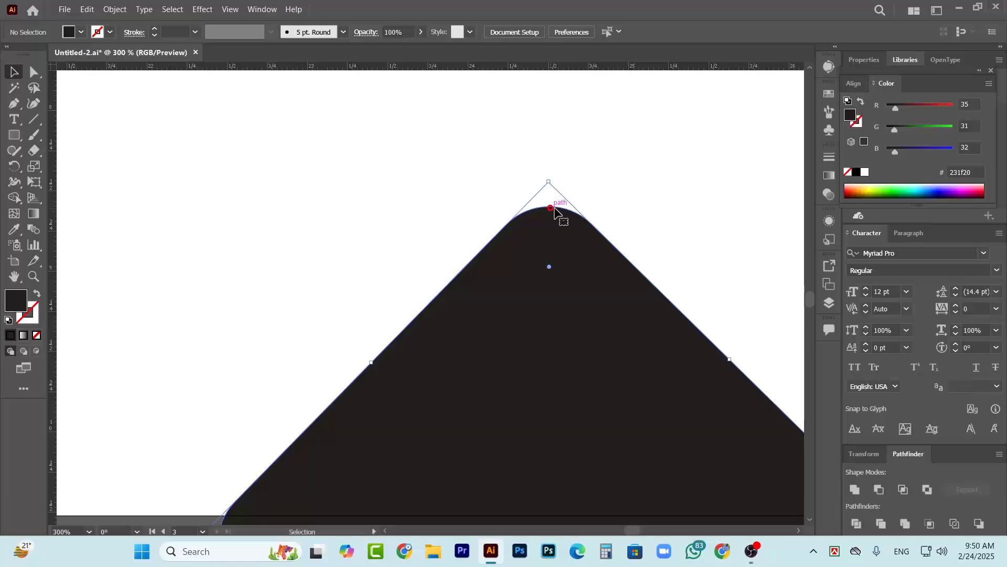
left_click(81, 33)
left_click(128, 54)
left_click(637, 150)
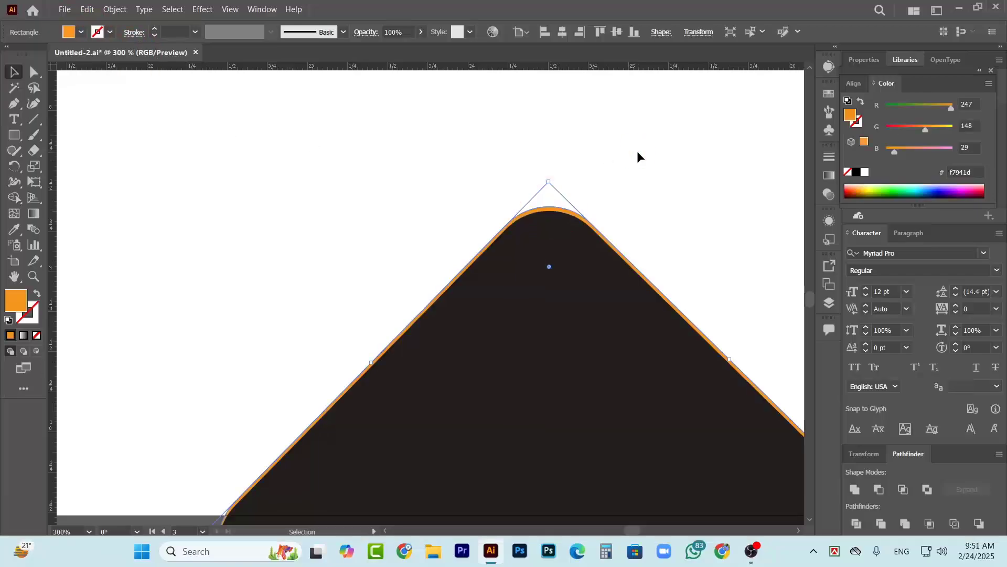
- Erase the lower part of both stacked corner diamonds below the artboard's bottom edge using the Eraser tool
scroll(607, 221, "down", 3)
scroll(600, 231, "up", 1)
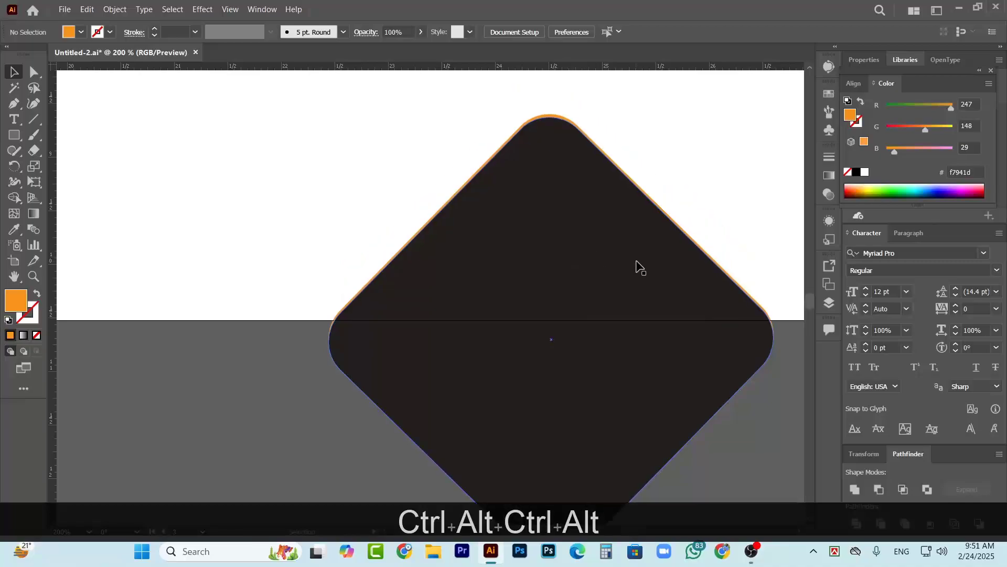
scroll(640, 187, "up", 2)
left_click(573, 219)
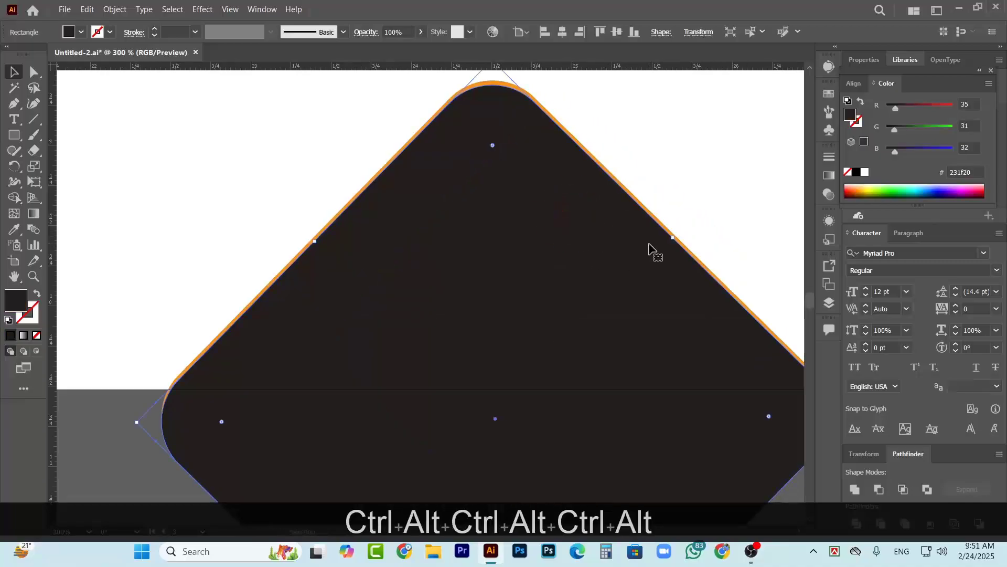
scroll(501, 191, "down", 3)
left_click(646, 296)
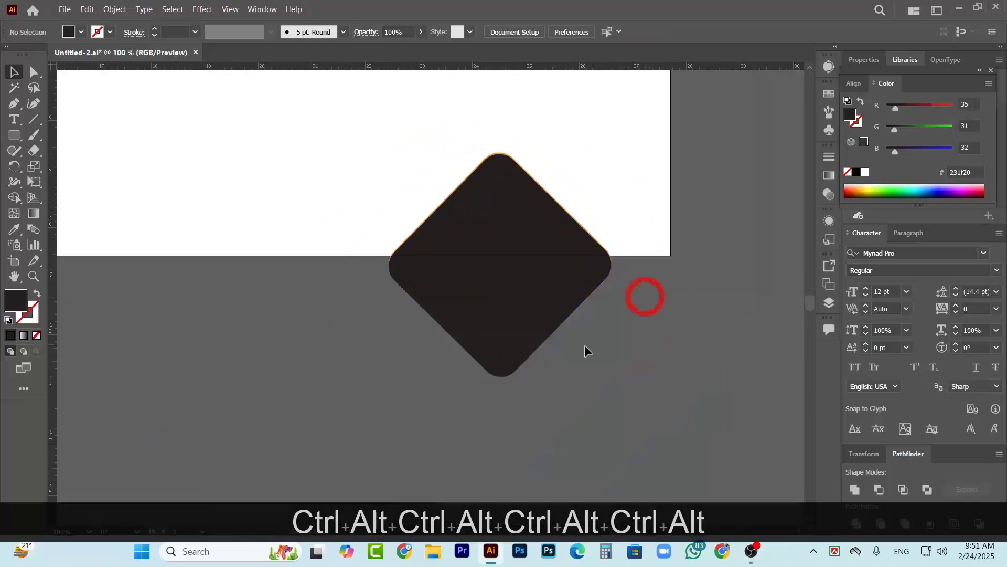
left_click_drag(396, 205, 619, 360)
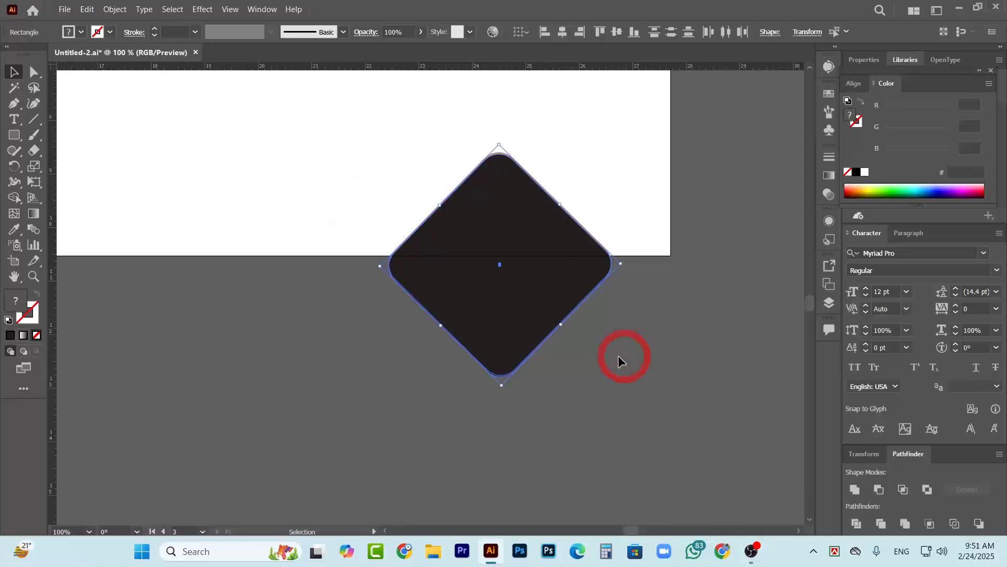
left_click(34, 150)
mouse_move(704, 424)
left_mouse_down()
mouse_move(632, 413)
mouse_move(322, 286)
mouse_move(315, 255)
left_mouse_up()
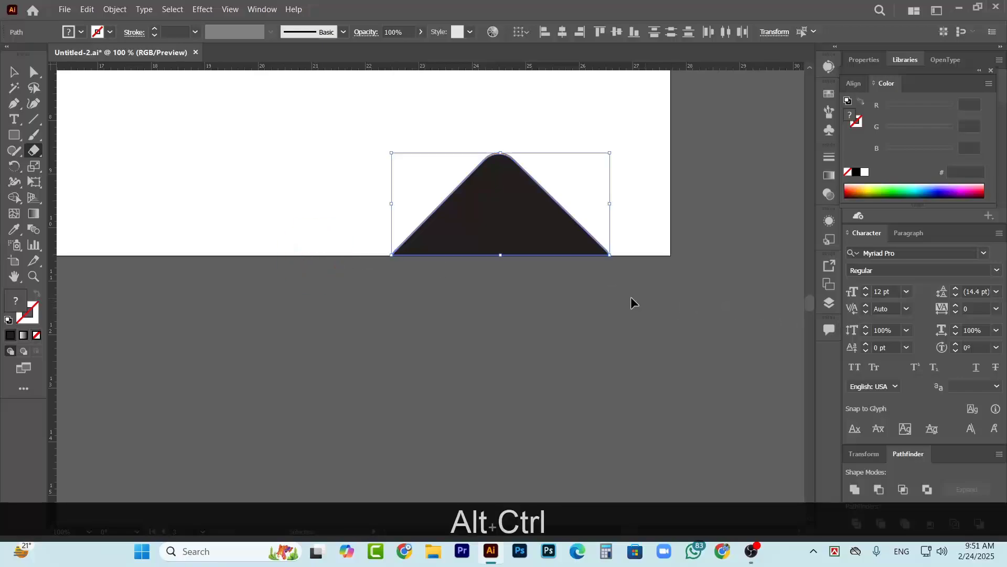
- Remove the dark area from the two stacked corner shapes with the Shape Builder tool, keeping only the thin orange outline
scroll(570, 203, "up", 4)
scroll(663, 294, "down", 1)
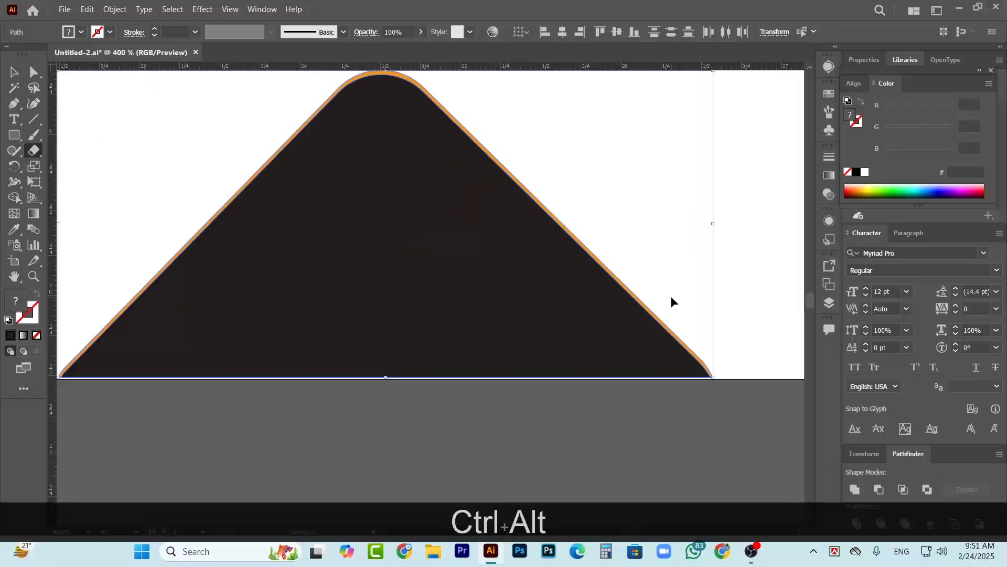
scroll(409, 289, "left", 2)
left_click(14, 72)
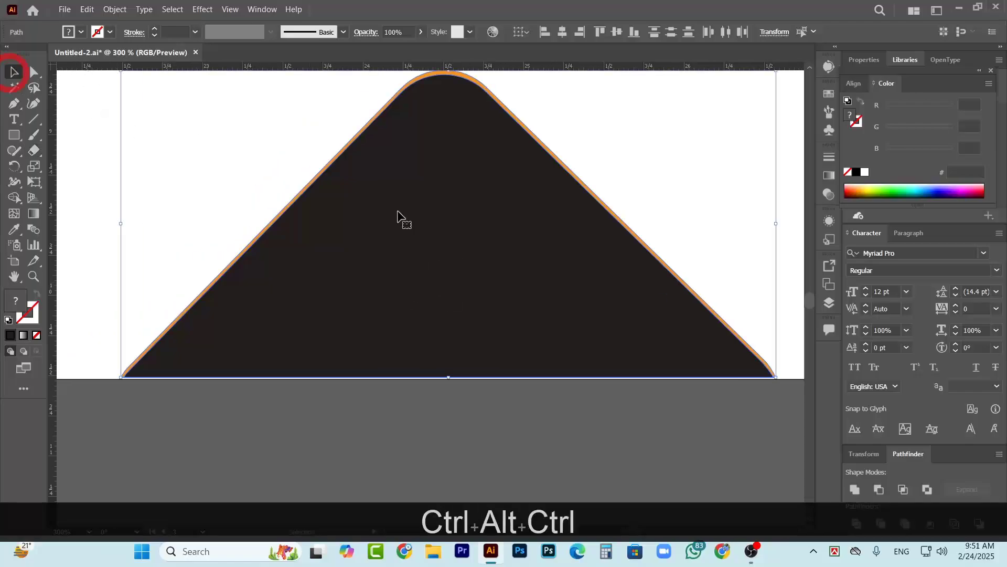
scroll(528, 275, "up", 1)
left_click(610, 186)
left_click(525, 265)
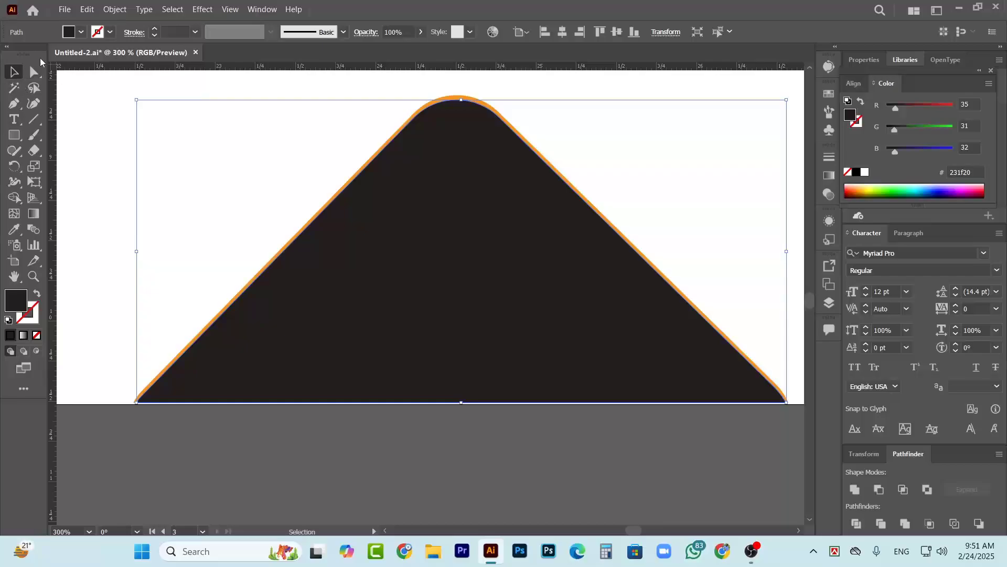
left_click_drag(89, 134, 581, 436)
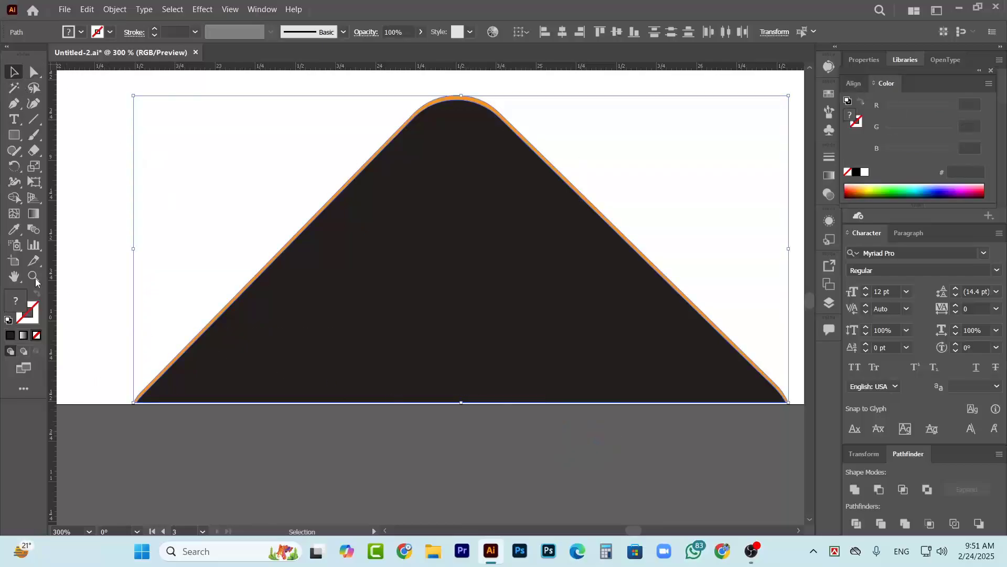
left_click(14, 198)
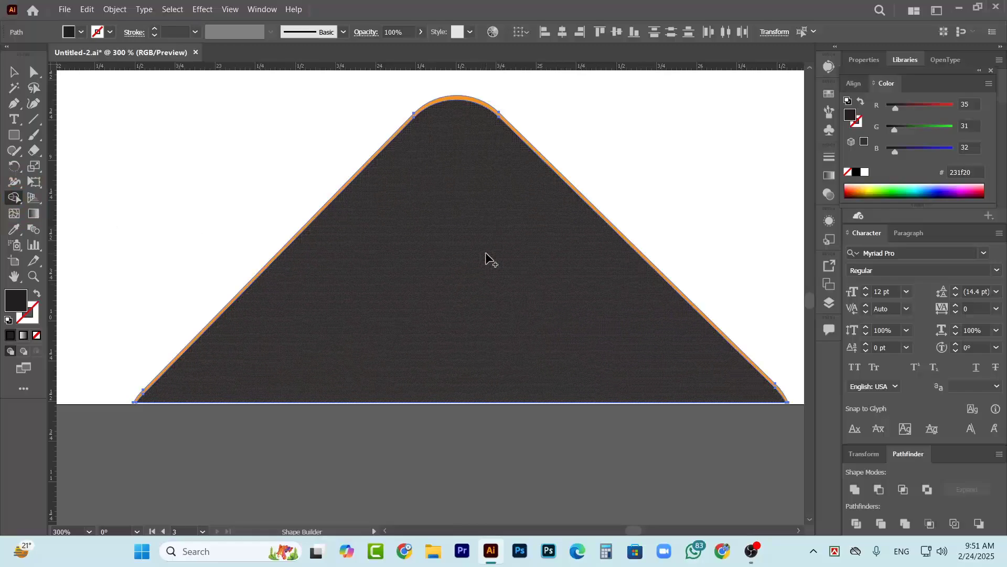
left_click(487, 259, "alt")
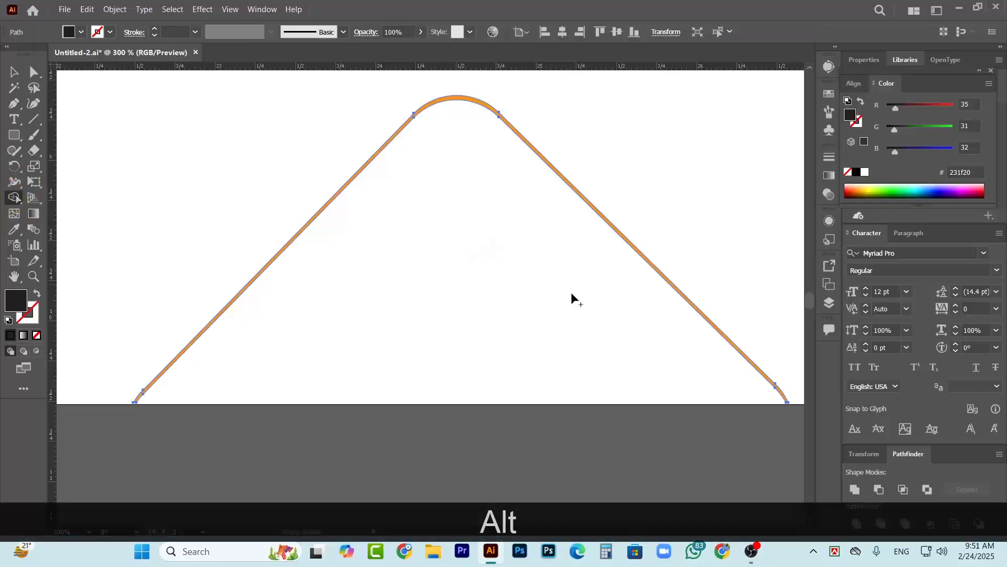
left_click(14, 72)
left_click(149, 148)
- Nudge the orange peak outline down one increment to meet the artboard's bottom edge
key("ctrl")
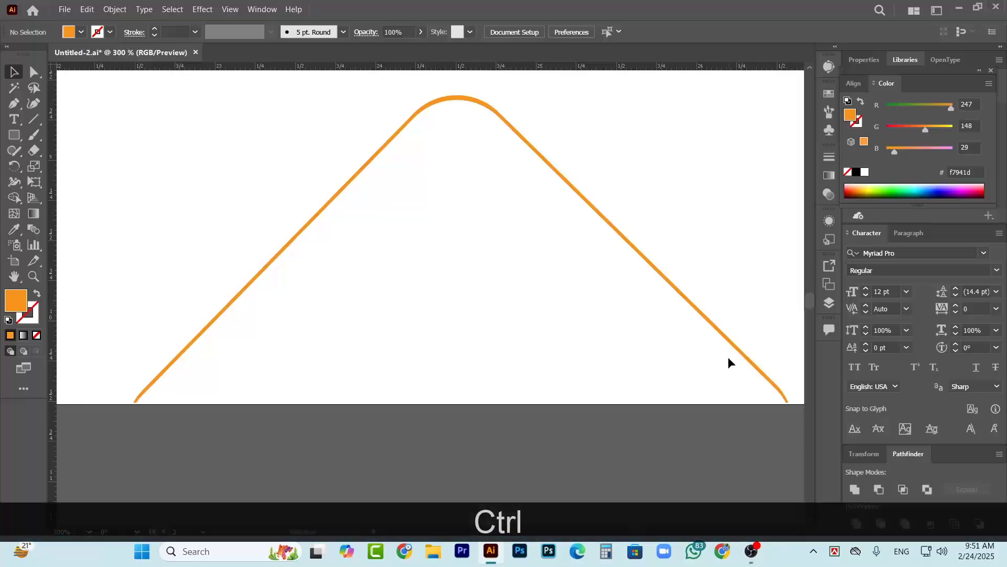
left_click(716, 332)
key("Down")
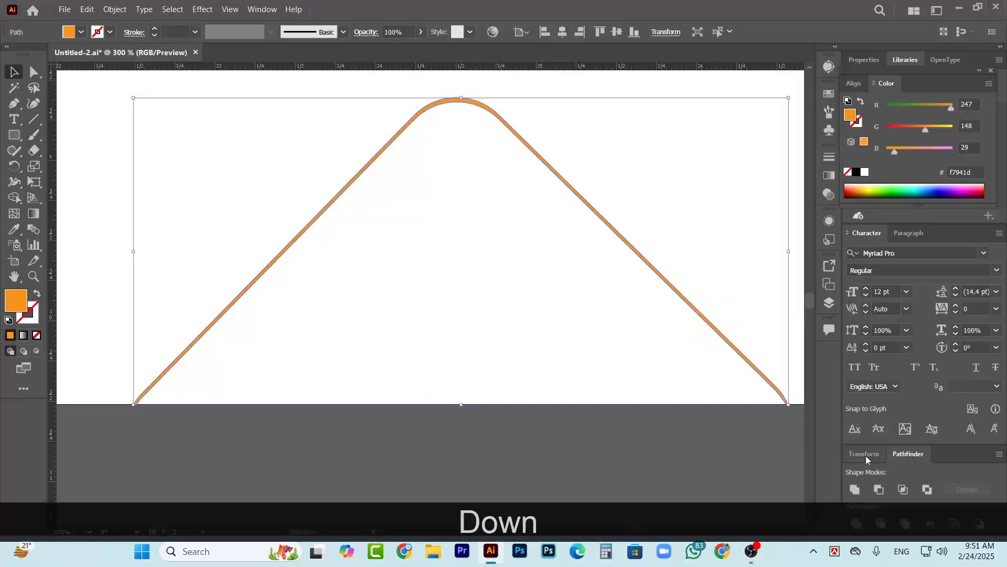
scroll(515, 326, "down", 4)
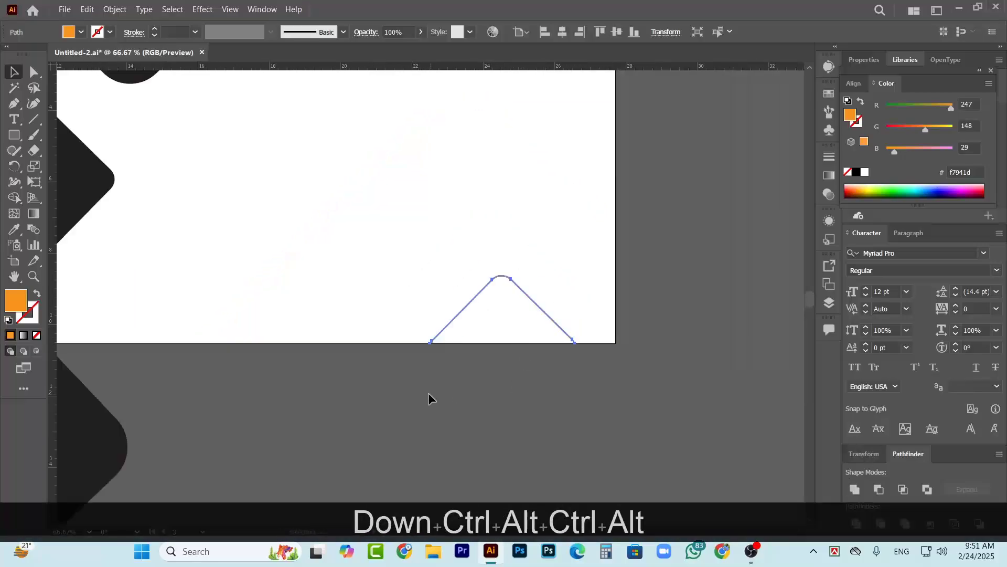
- Give the small centre diamond an orange stroke
left_click(428, 393)
scroll(378, 373, "up", 3)
scroll(335, 336, "left", 10)
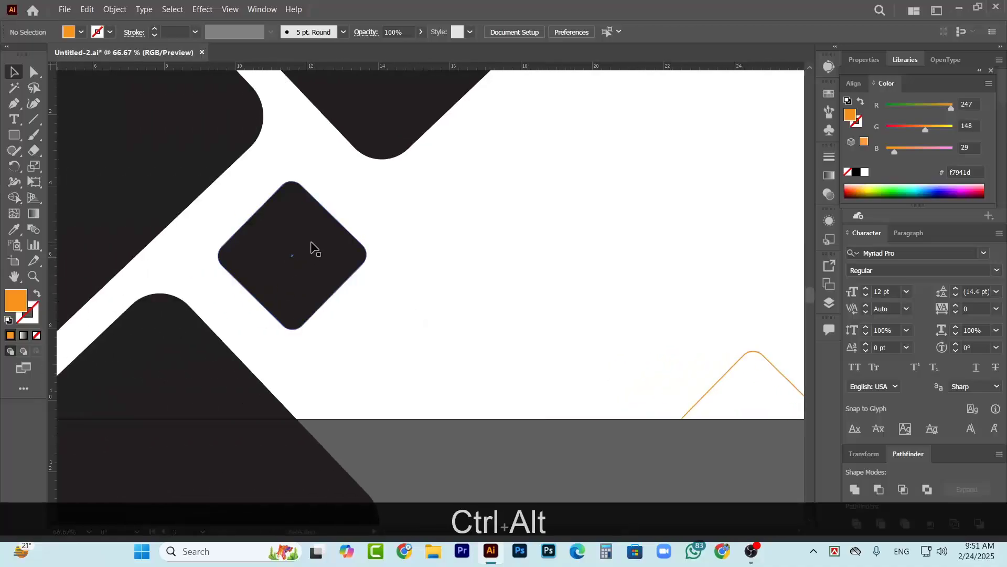
left_click(313, 247)
left_click(155, 28)
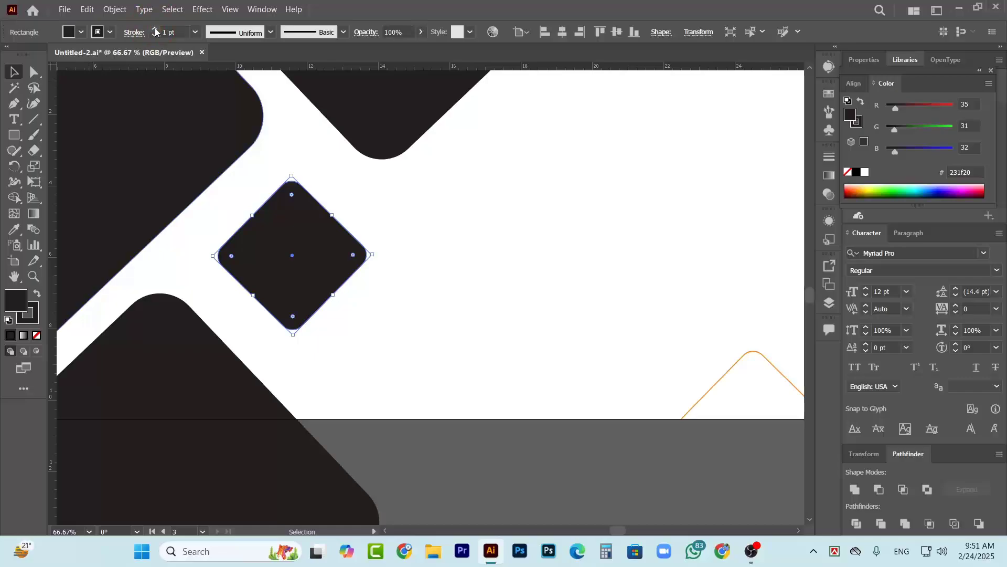
left_click(109, 33)
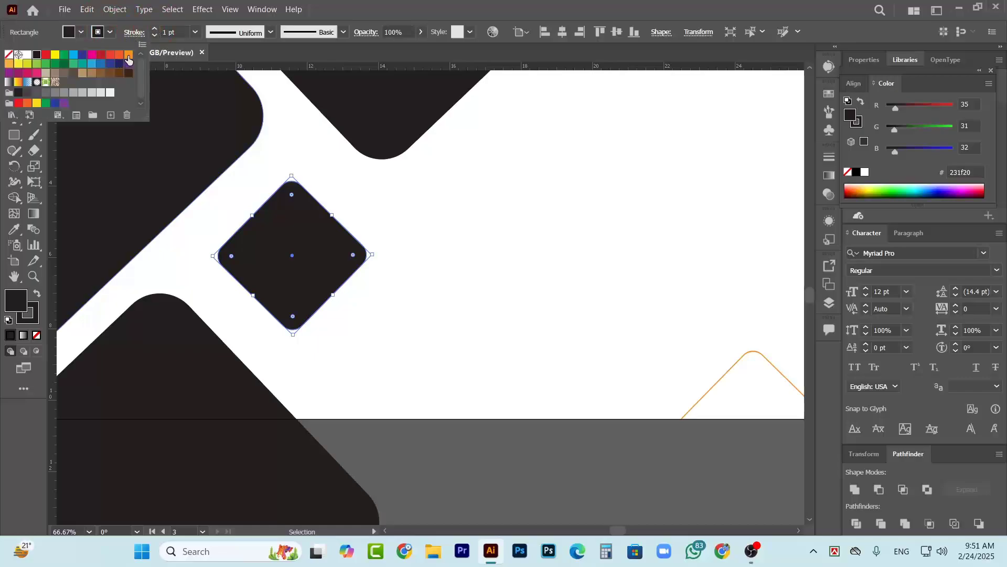
left_click(129, 55)
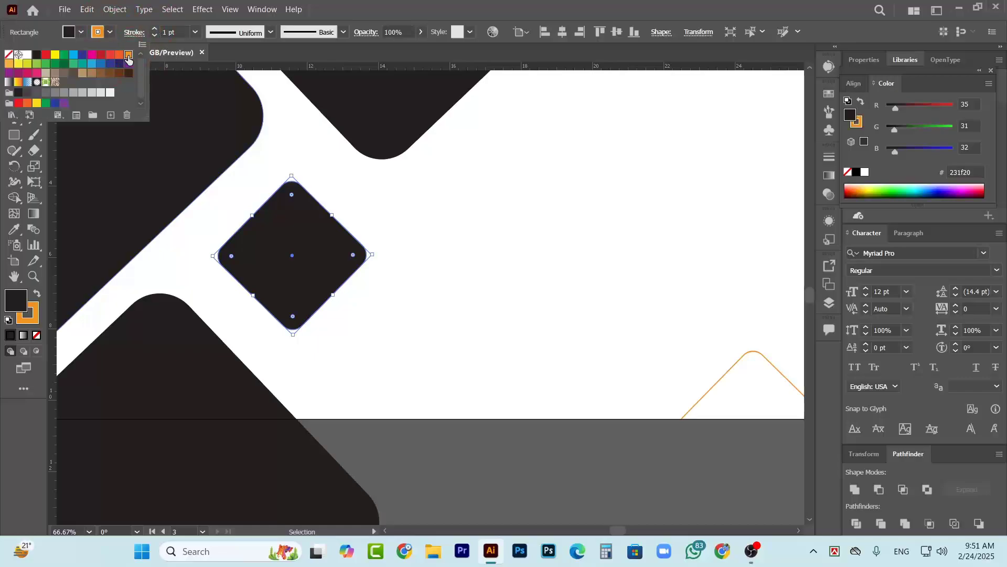
- Increase the small diamond's stroke weight to 3 pt
left_click(154, 30)
scroll(314, 180, "up", 5)
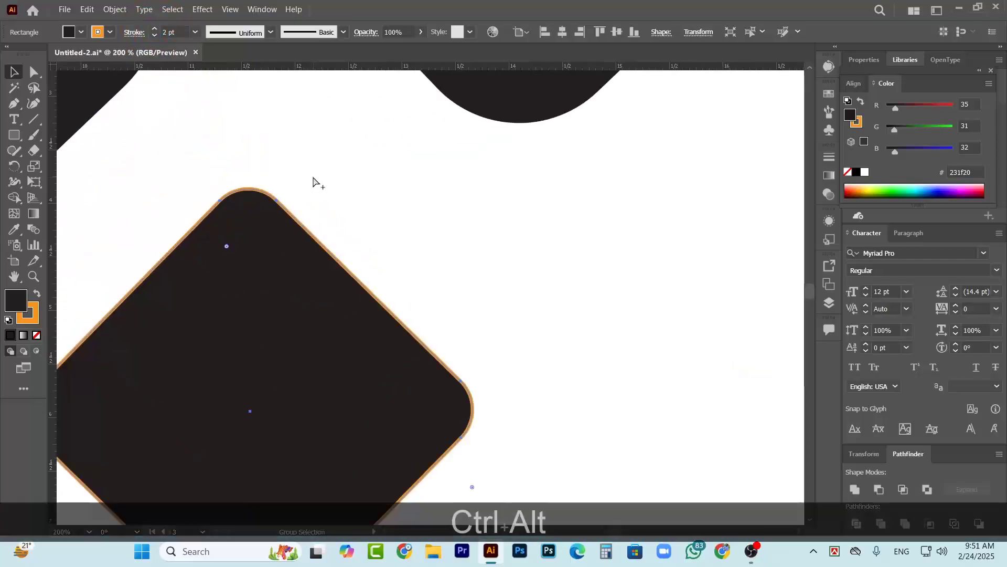
scroll(681, 423, "down", 2)
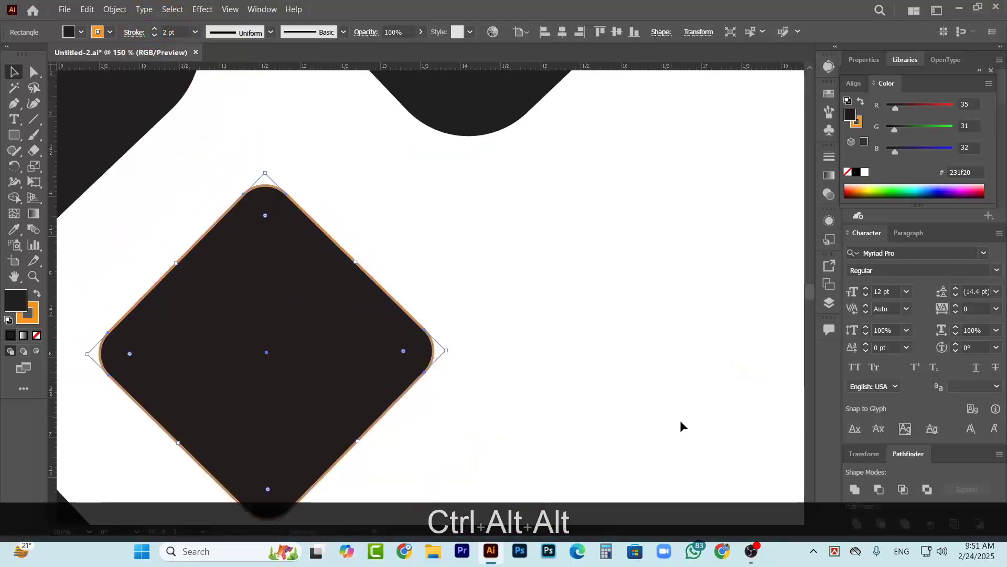
left_click(155, 29)
scroll(461, 266, "down", 4)
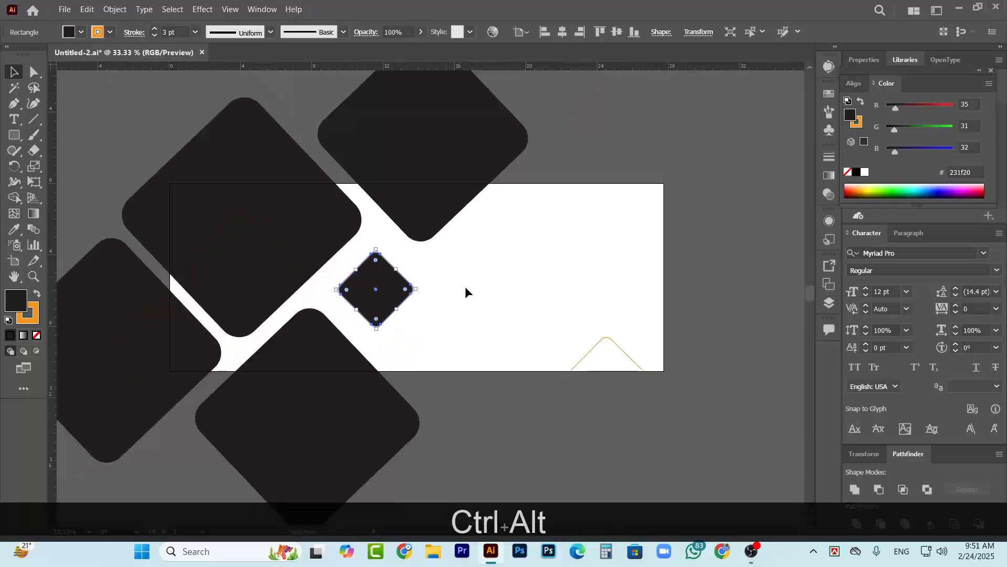
- Change the small centre diamond's fill to white ffffff
scroll(393, 273, "up", 3)
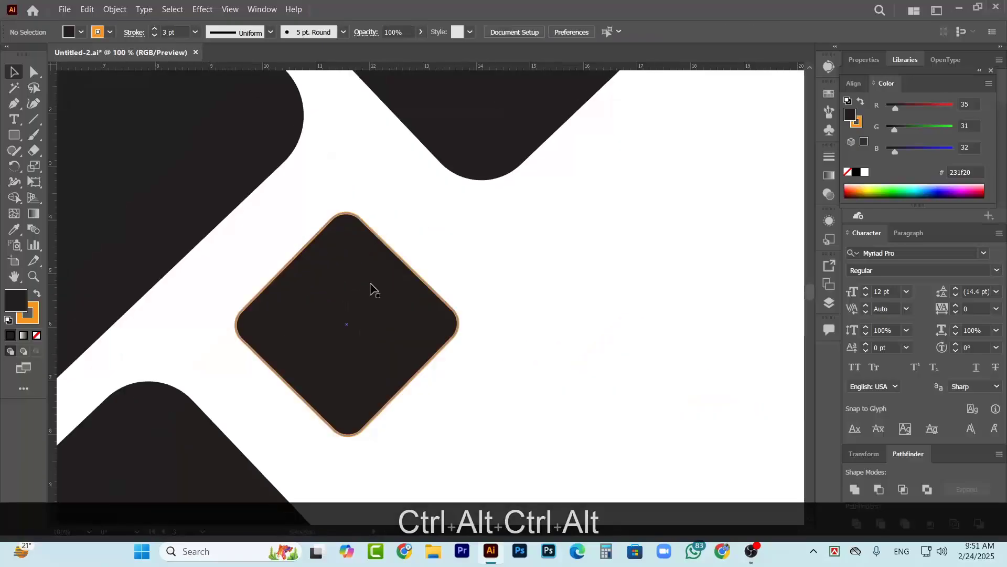
left_click(81, 32)
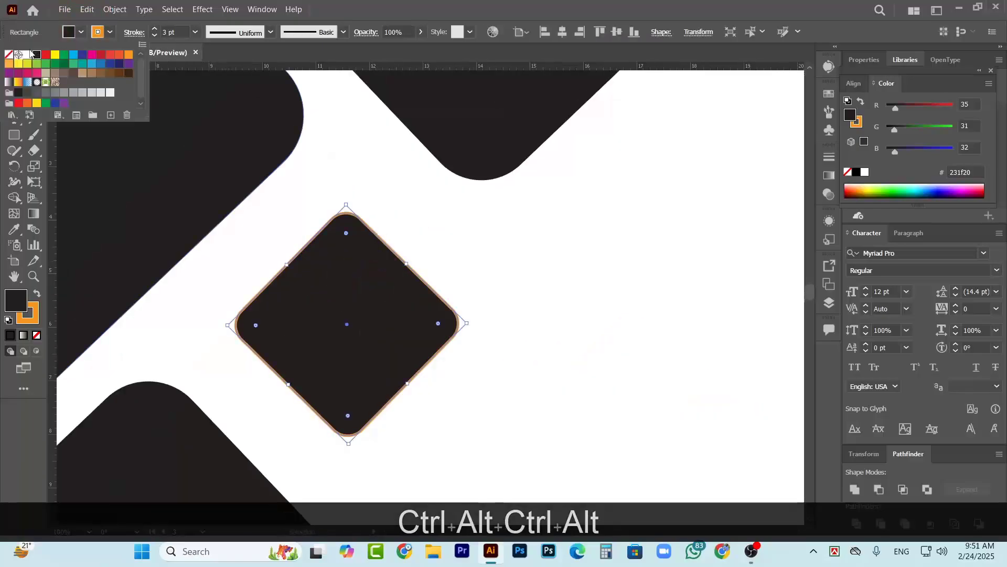
left_click(27, 54)
left_click(546, 289)
- Reduce the small white diamond's stroke weight to 2 pt
scroll(502, 304, "down", 3)
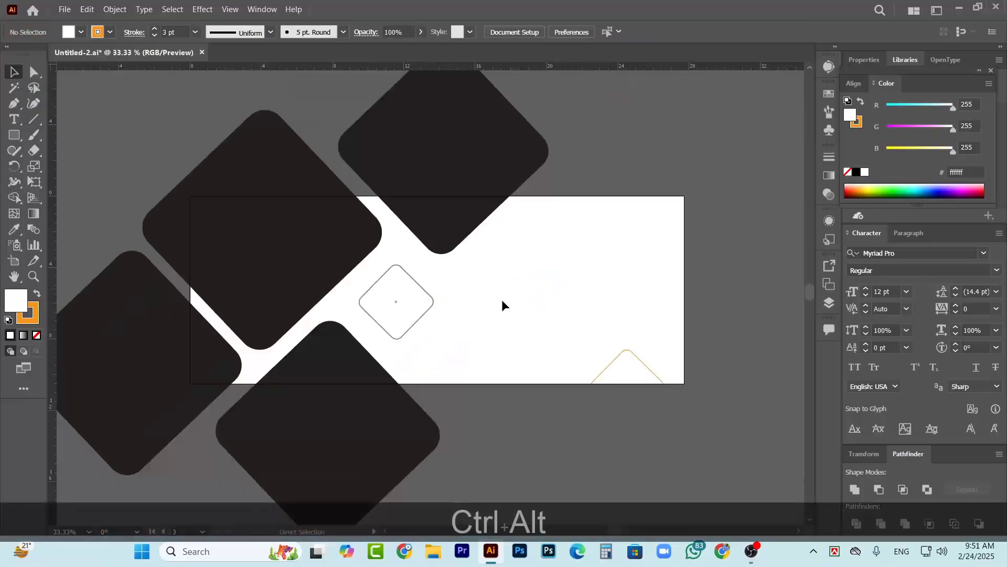
scroll(485, 288, "up", 2)
left_click(366, 266)
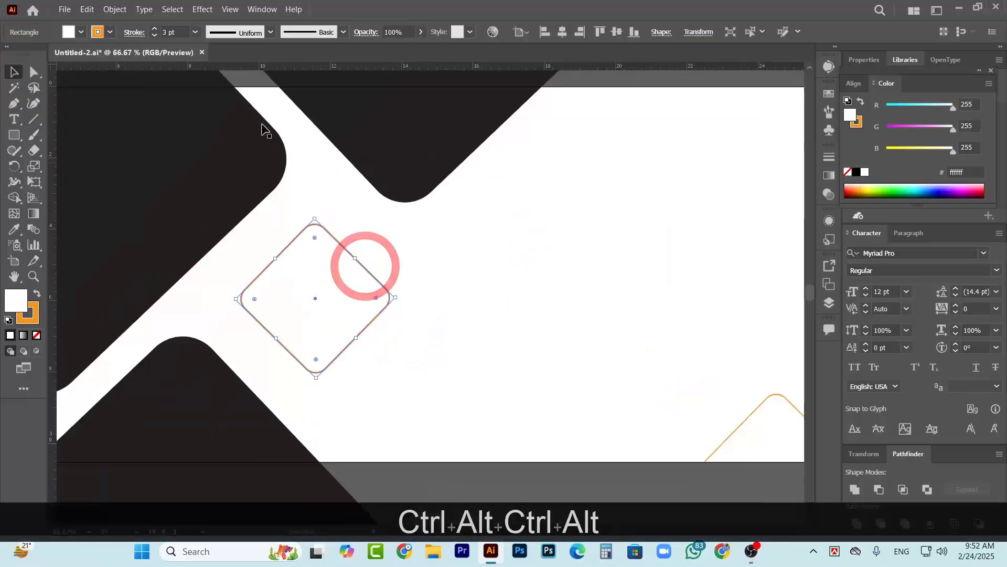
left_click(155, 35)
left_click(454, 289)
- Draw a white rectangle that covers the whole artboard from corner to corner
scroll(403, 273, "down", 3)
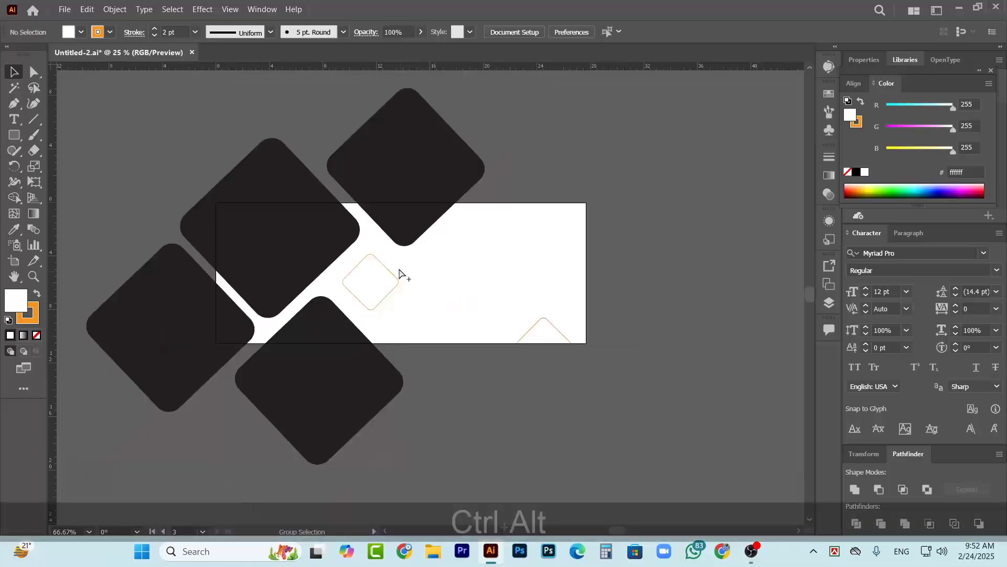
scroll(496, 347, "down", 3)
scroll(498, 346, "left", 2)
scroll(467, 286, "down", 1)
scroll(469, 290, "left", 2)
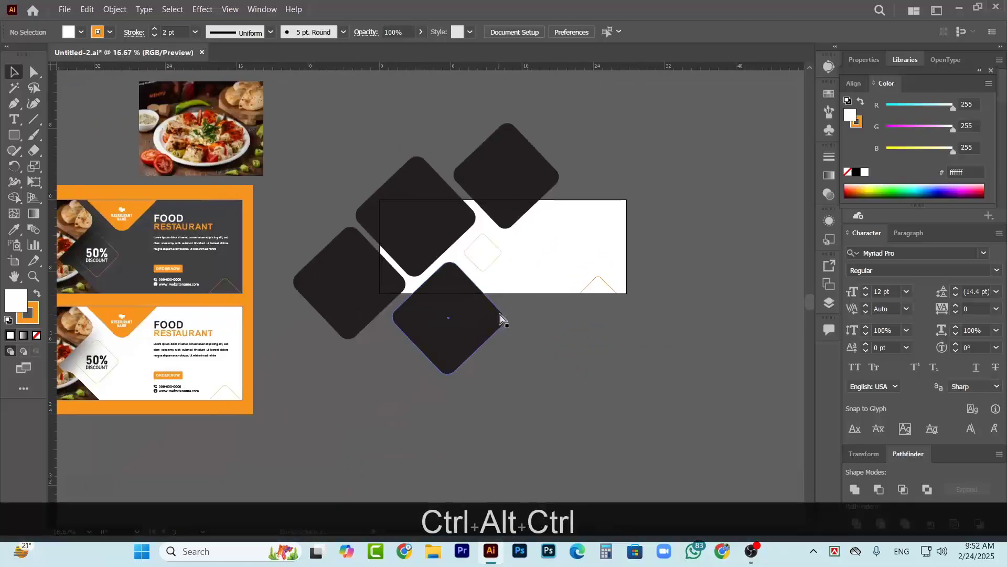
scroll(466, 214, "up", 1)
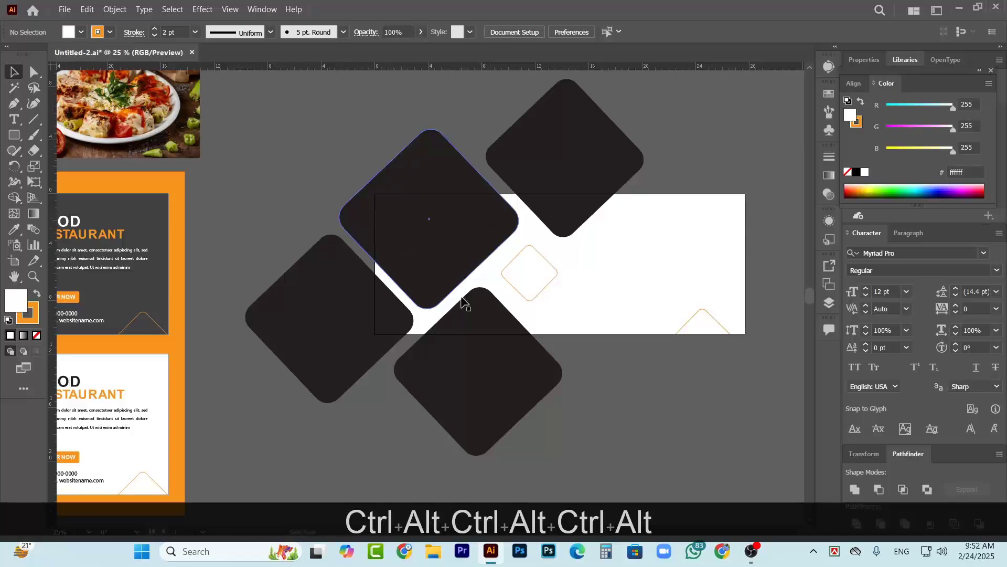
scroll(472, 336, "down", 2)
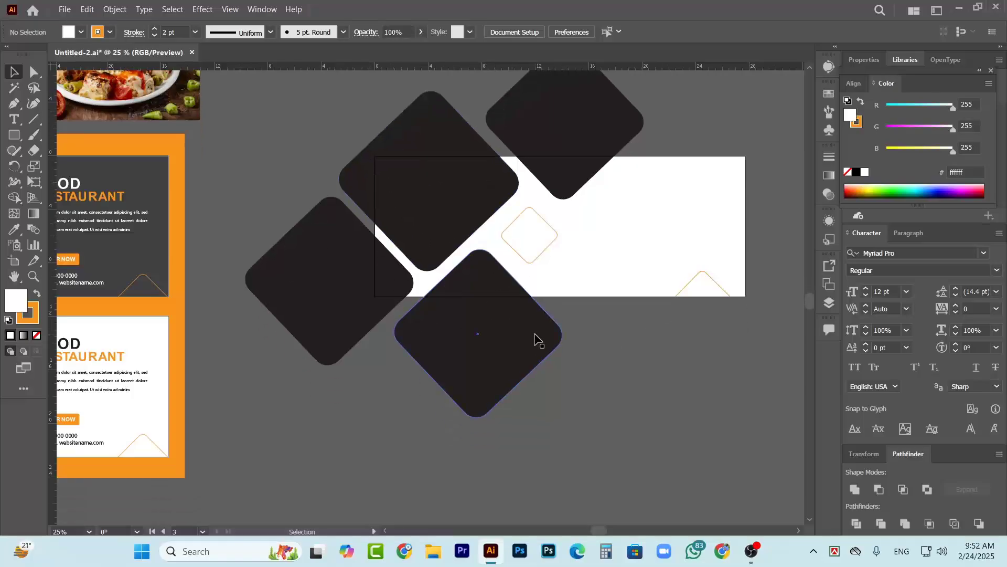
scroll(603, 262, "right", 1)
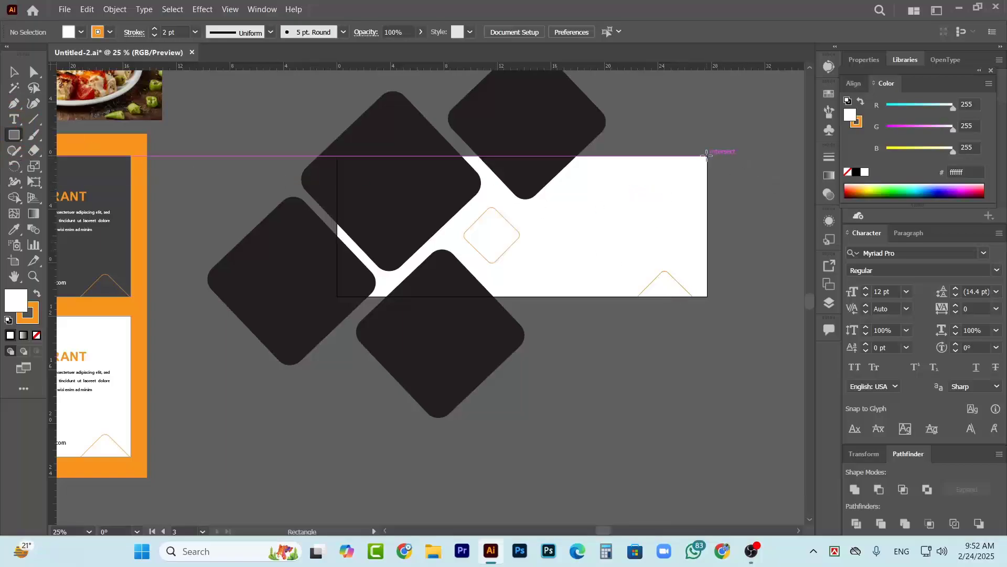
mouse_move(707, 156)
left_mouse_down()
mouse_move(694, 238)
mouse_move(647, 292)
mouse_move(337, 296)
left_mouse_up()
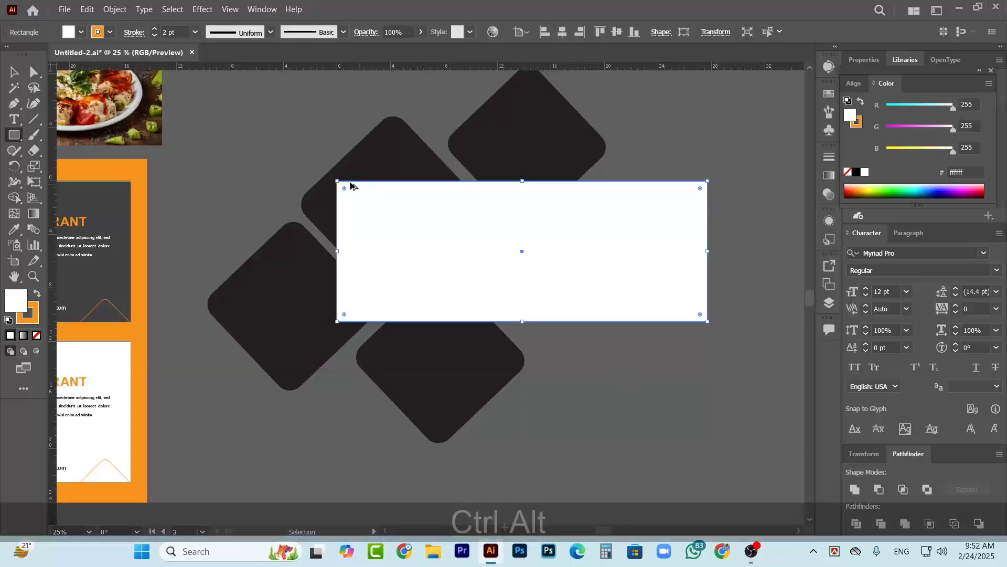
- Select the rectangle with all the diamonds and remove the four dark diamonds' parts outside the artboard with the Shape Builder tool
scroll(456, 242, "down", 1)
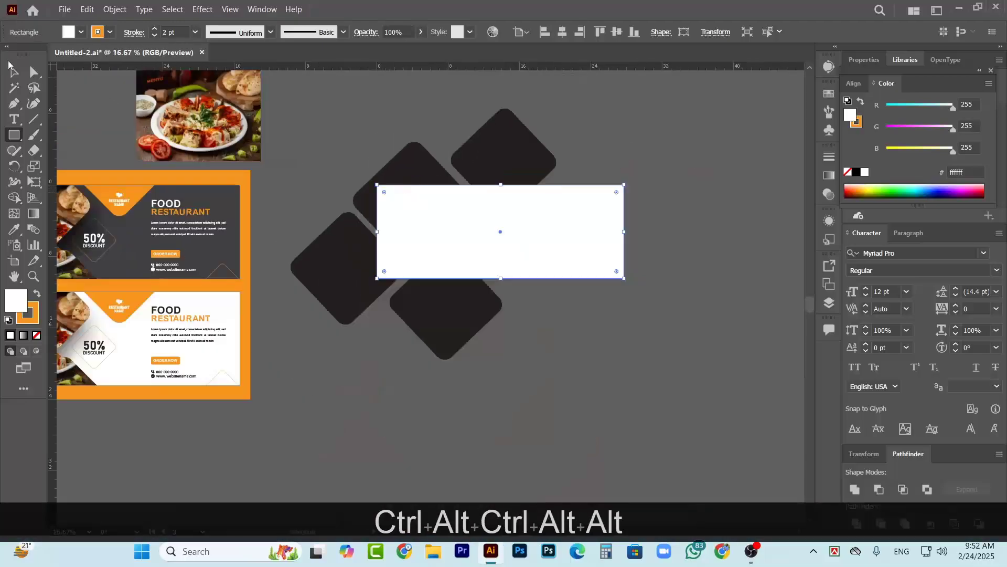
left_click(13, 75)
left_click(338, 137)
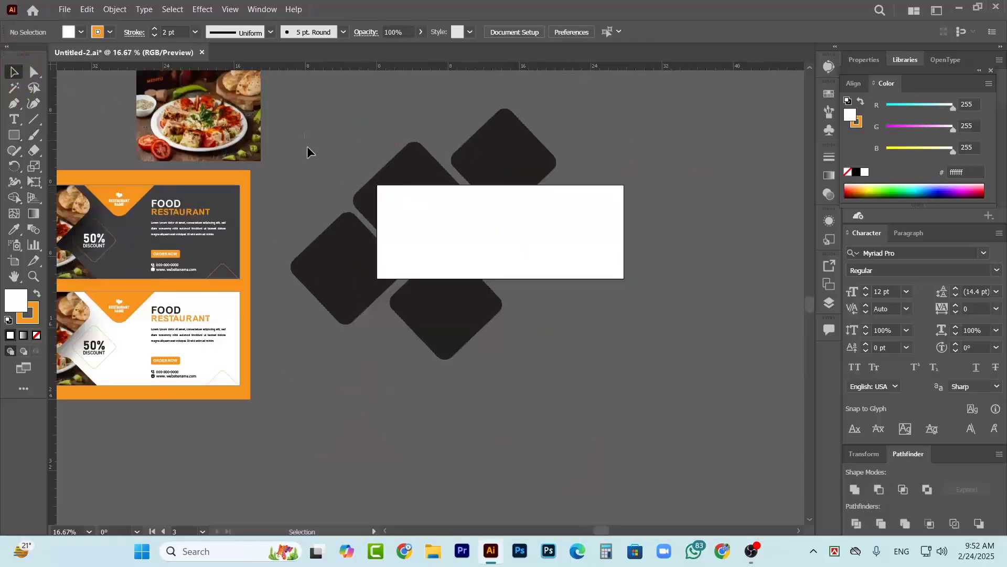
left_click_drag(510, 327, 588, 352)
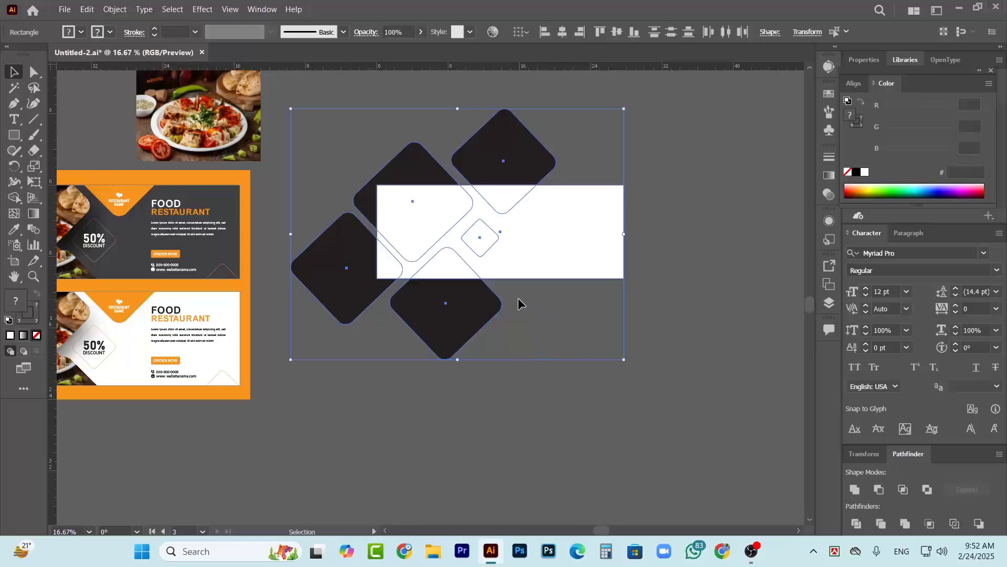
scroll(441, 174, "up", 2)
scroll(483, 209, "down", 2)
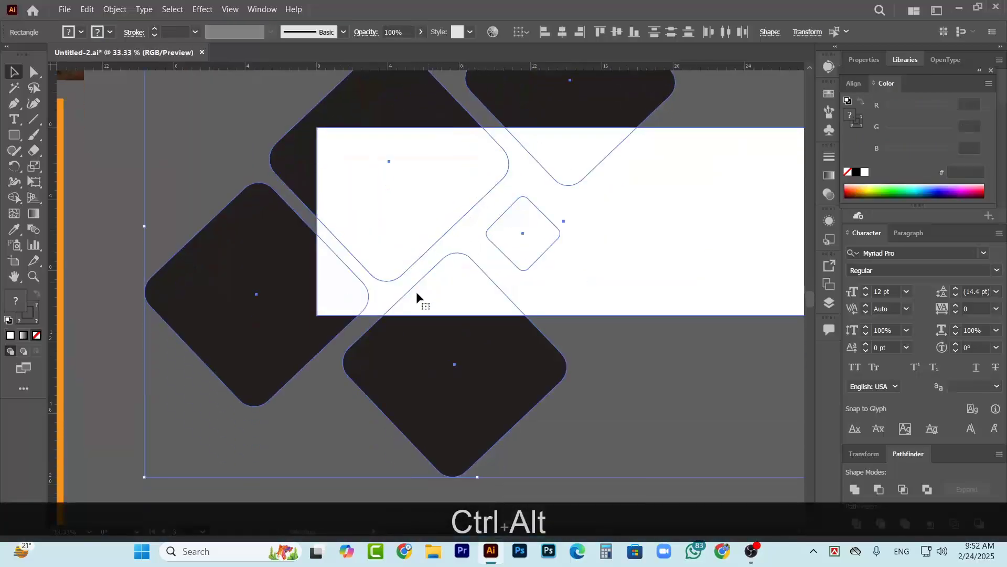
scroll(540, 259, "up", 1)
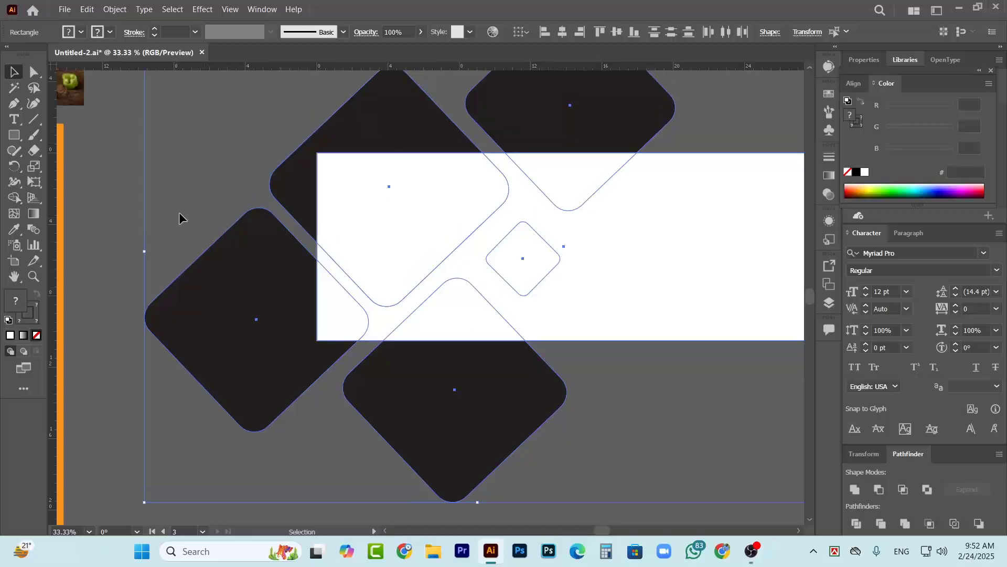
left_click(16, 198)
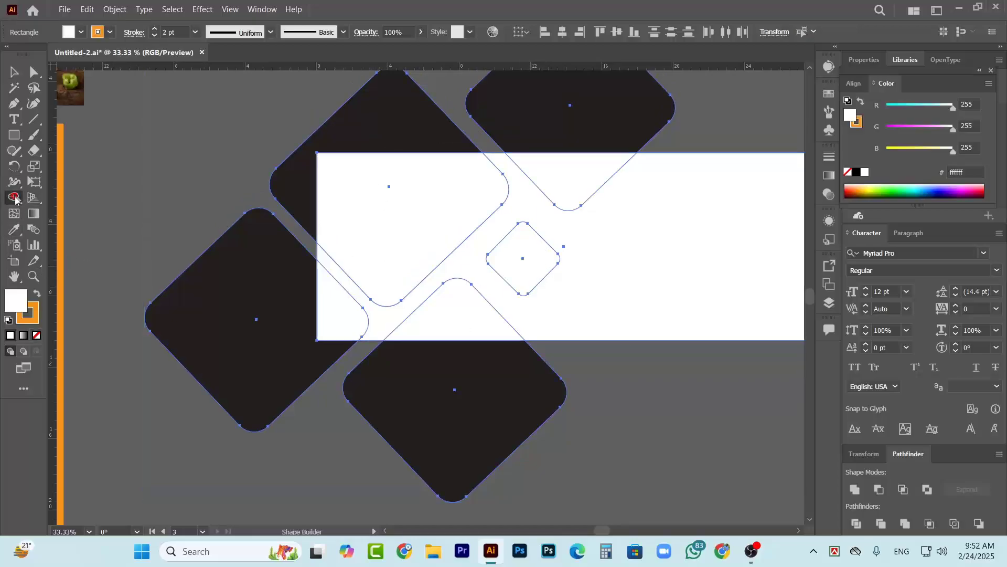
left_click(277, 312, "alt")
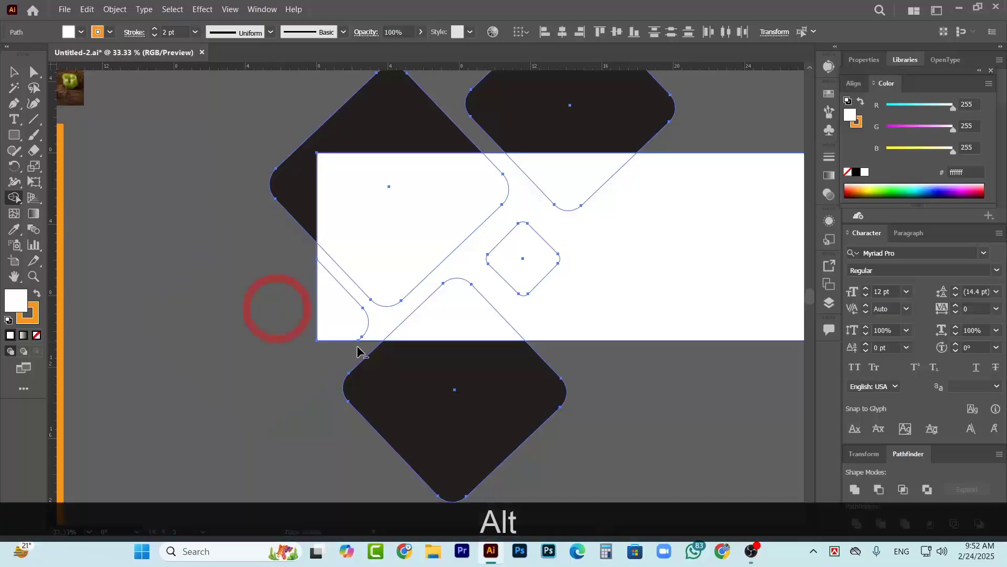
left_click(439, 386, "alt")
left_click(303, 174, "alt")
left_click(483, 117, "alt")
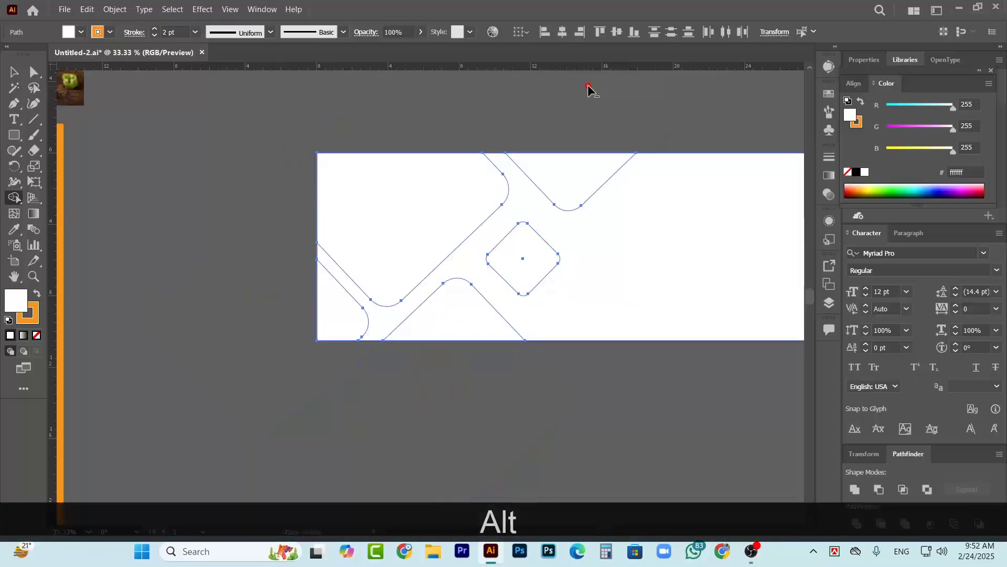
- Remove the stroke from the artboard-sized background rectangle
scroll(542, 270, "up", 1)
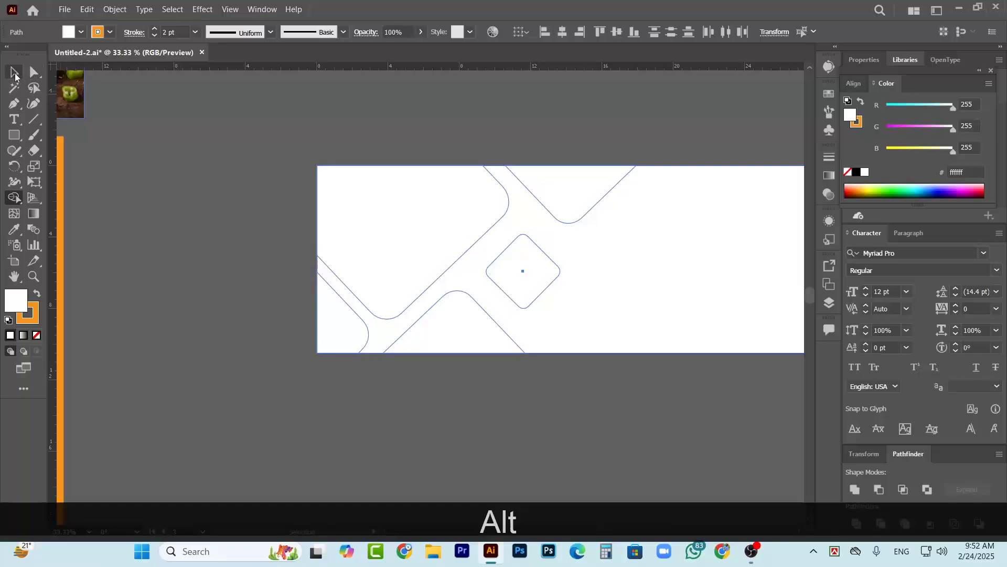
left_click(15, 76)
scroll(472, 297, "right", 3)
left_click(501, 265)
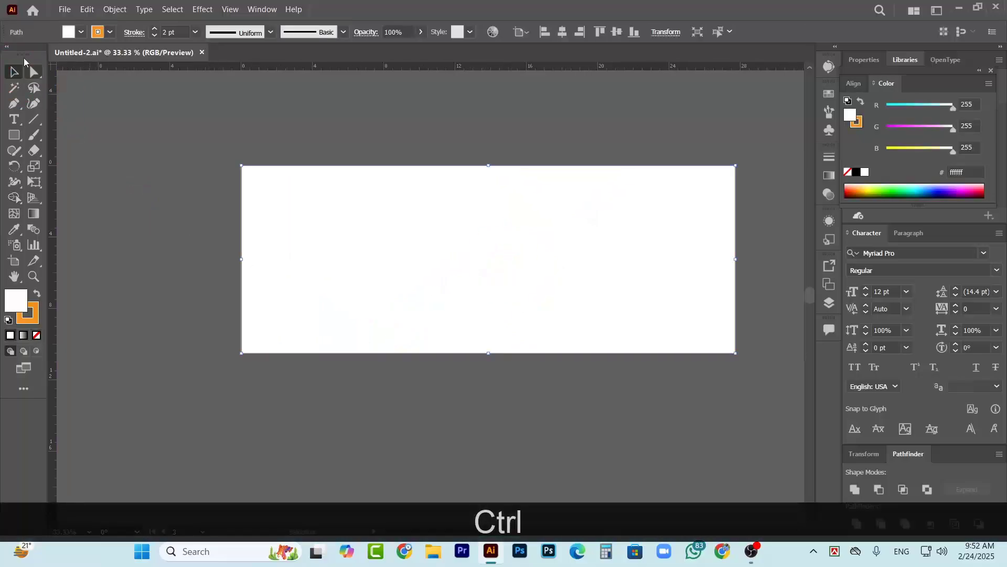
left_click(111, 32)
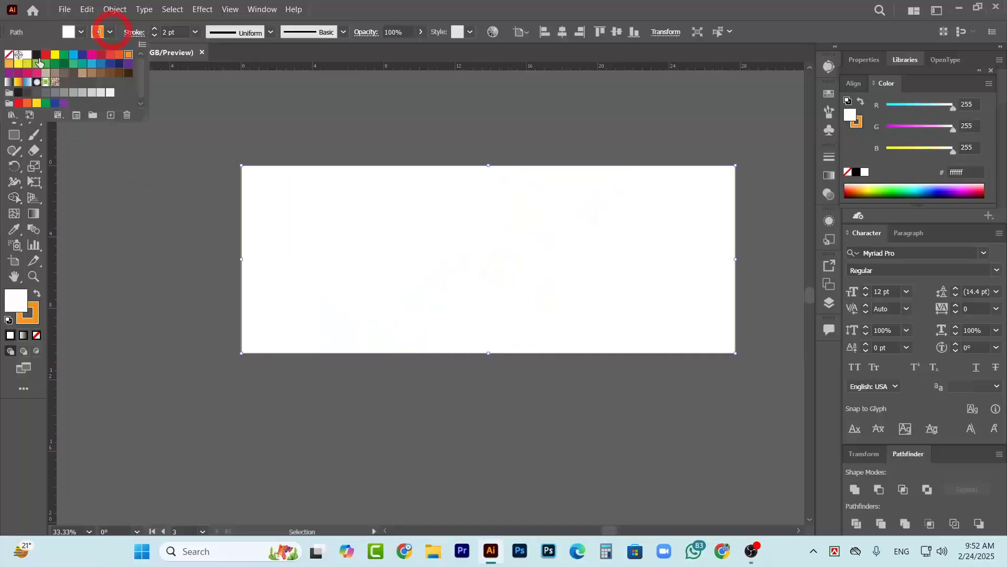
left_click(8, 55)
- Fill the background rectangle with blue 2e3192
left_click(82, 34)
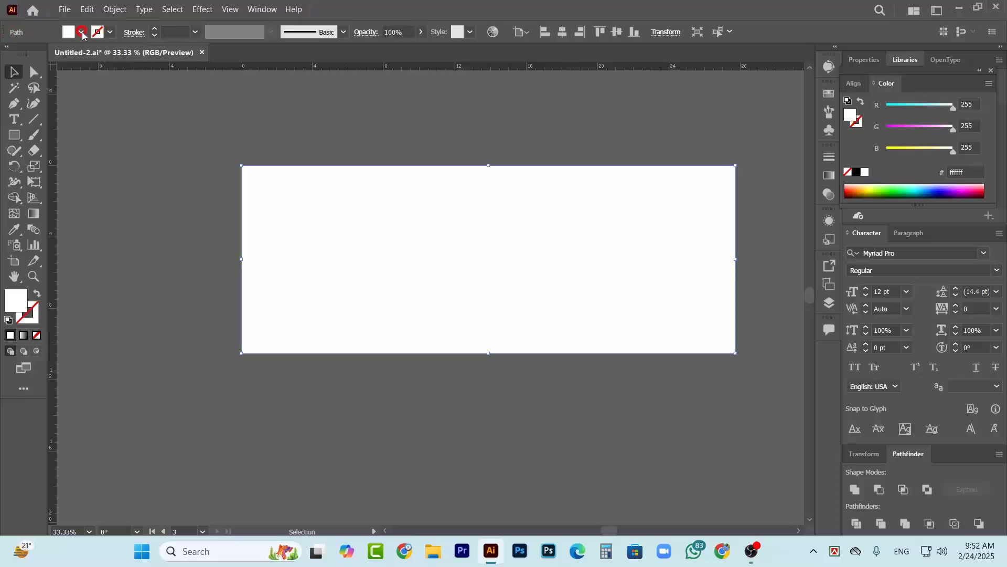
left_click(80, 33)
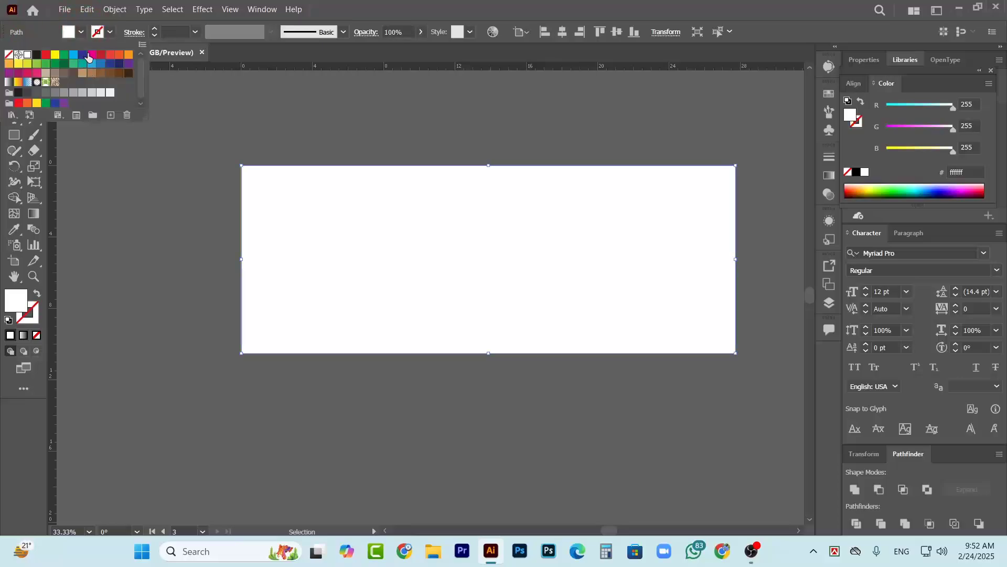
left_click(82, 54)
left_click(280, 111)
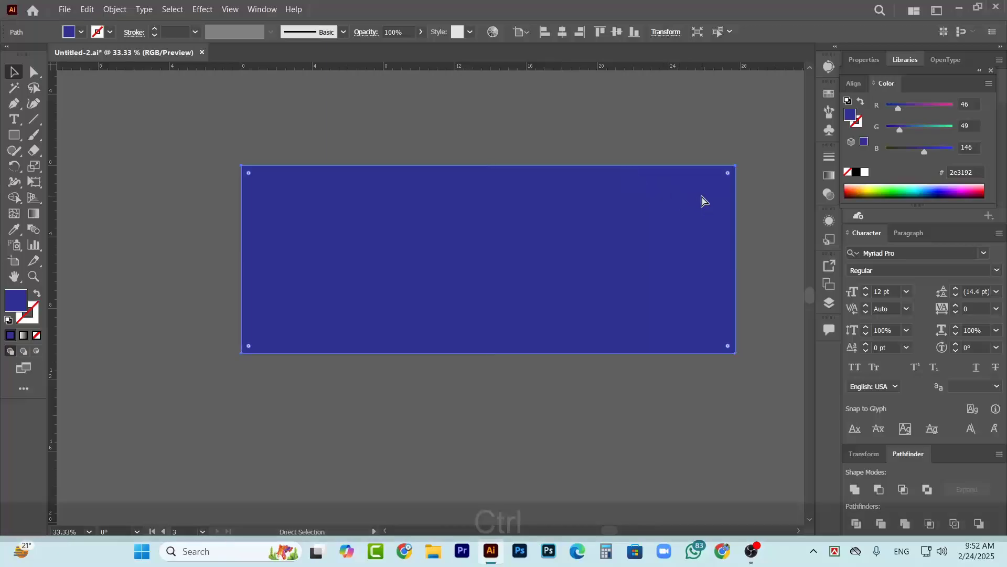
- Send the blue background rectangle behind all the other shapes and deselect it
key("ctrl+shift+bracketleft")
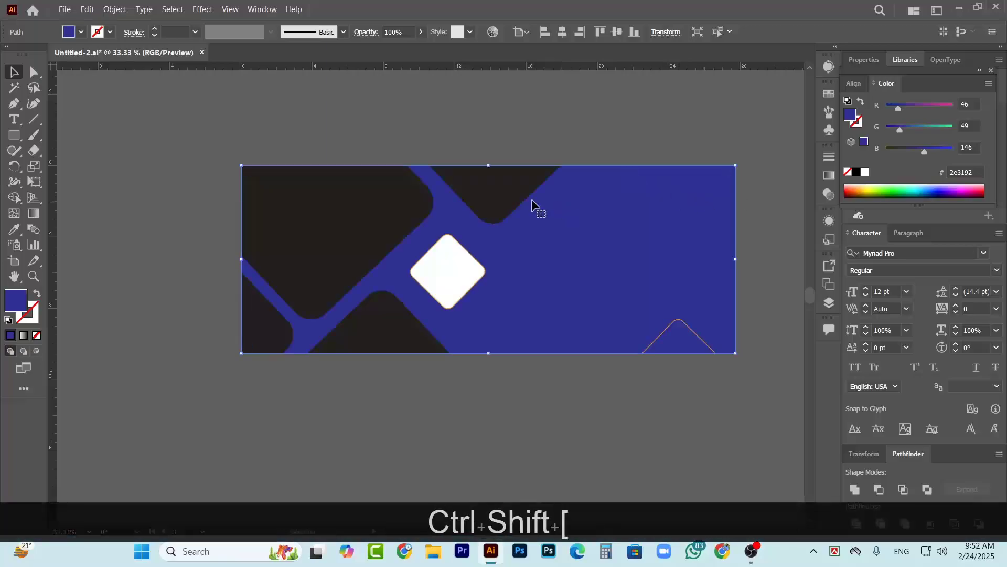
left_click(628, 141)
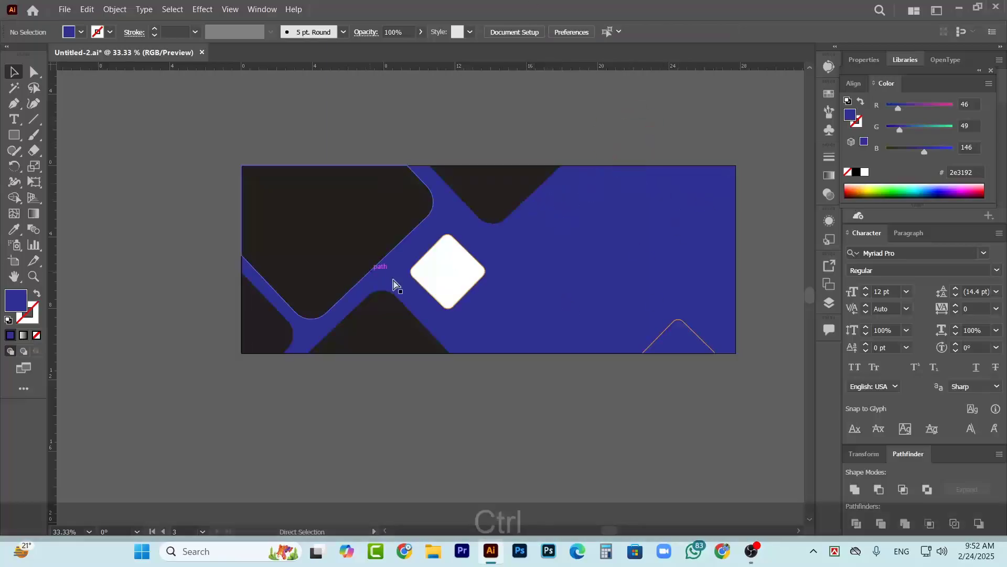
scroll(465, 257, "left", 2)
scroll(525, 252, "left", 2)
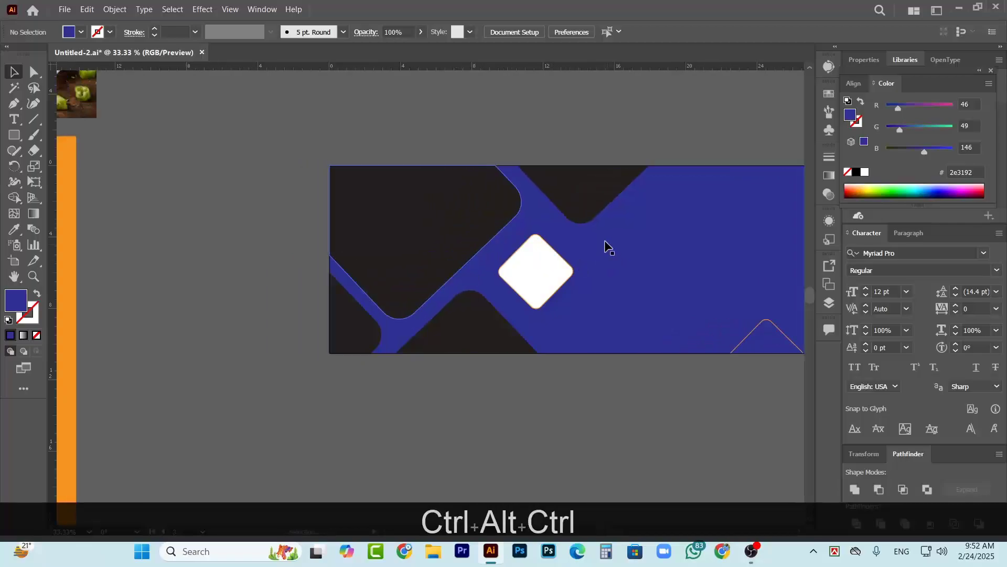
scroll(514, 210, "up", 2)
scroll(468, 227, "down", 3)
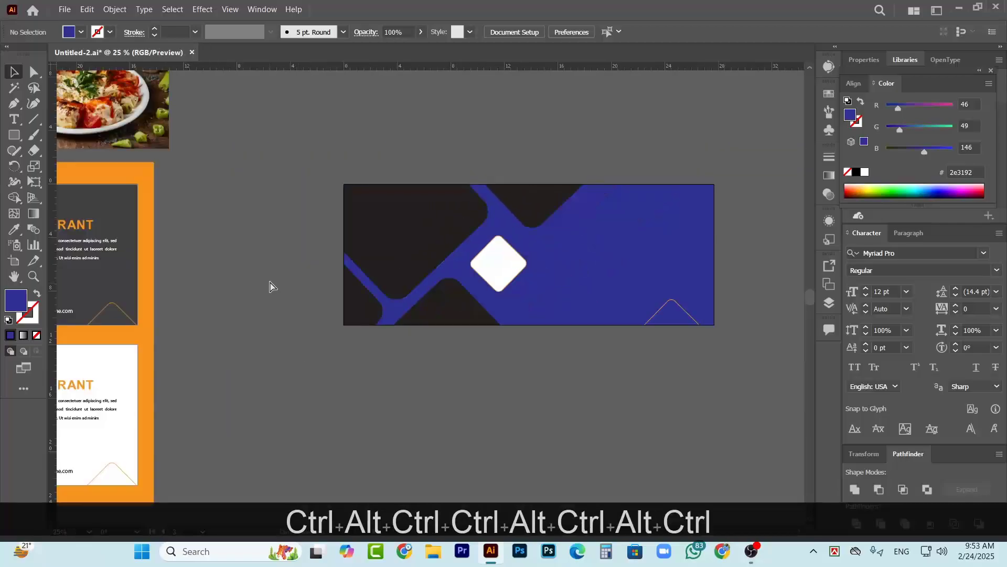
- Move the food photo onto the new artboard, beneath the three dark diamond shapes at its left, covering the artboard's full height
scroll(270, 285, "down", 2)
scroll(210, 273, "left", 5)
scroll(173, 271, "up", 1)
scroll(174, 270, "up", 2)
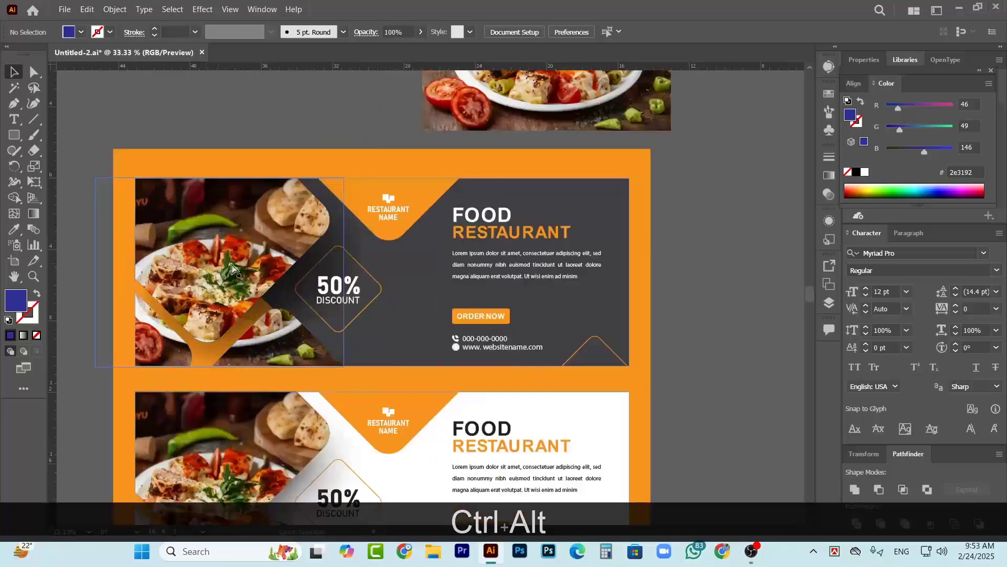
scroll(174, 270, "down", 1)
scroll(371, 206, "right", 2)
scroll(399, 220, "up", 2)
scroll(420, 236, "right", 4)
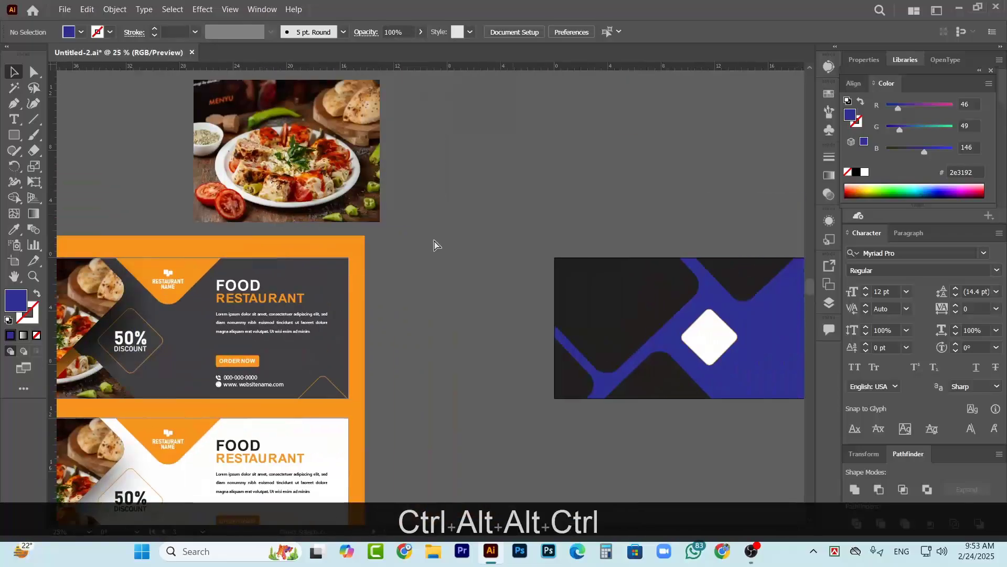
left_click_drag(247, 150, 571, 328)
scroll(651, 279, "up", 2)
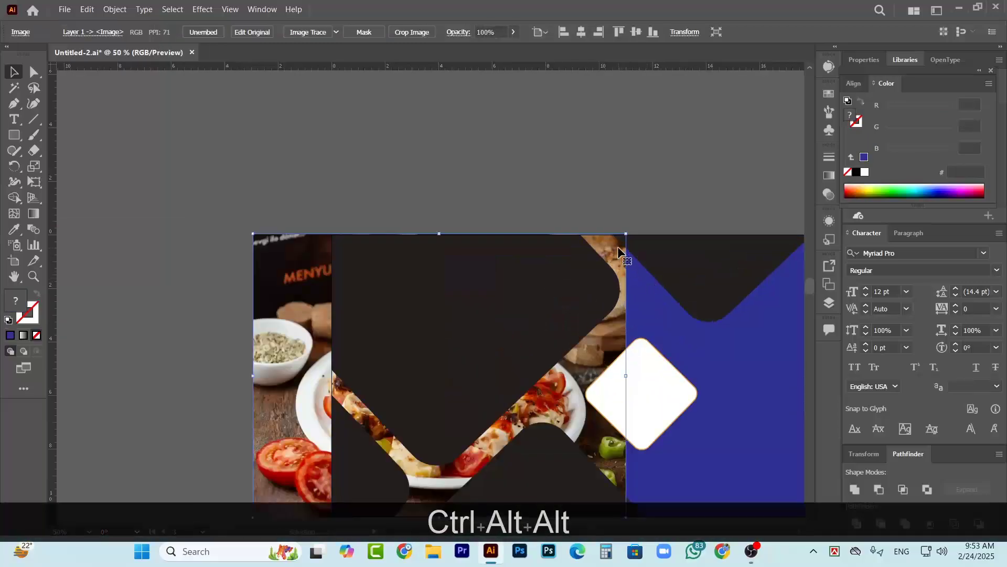
left_click_drag(618, 246, 651, 254)
scroll(651, 253, "down", 3)
scroll(403, 436, "up", 3)
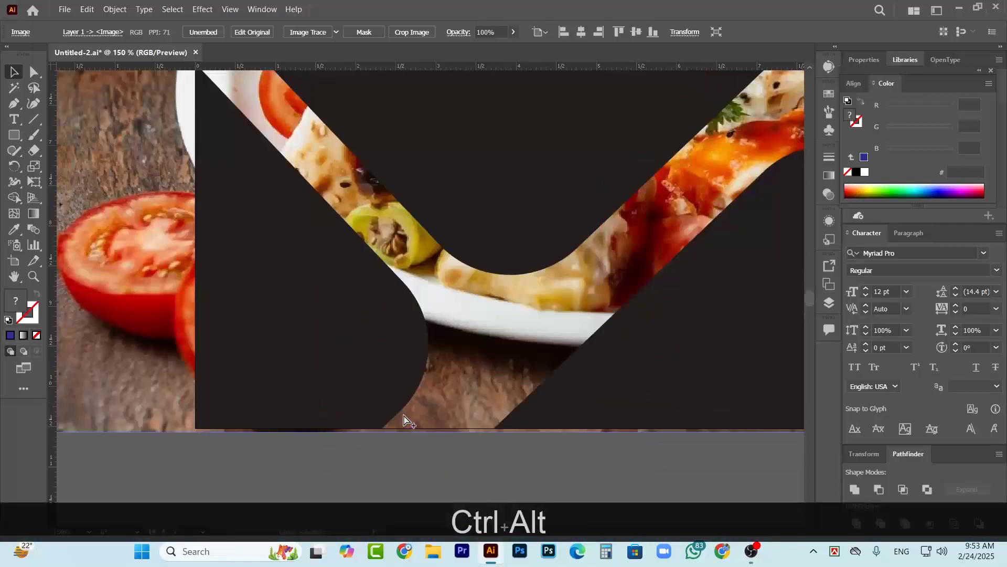
- Try to make a clipping mask for the food photo from the three separate dark diamond shapes
scroll(403, 416, "down", 3)
scroll(493, 413, "up", 1)
left_click(544, 386, "shift")
left_click(380, 382, "shift")
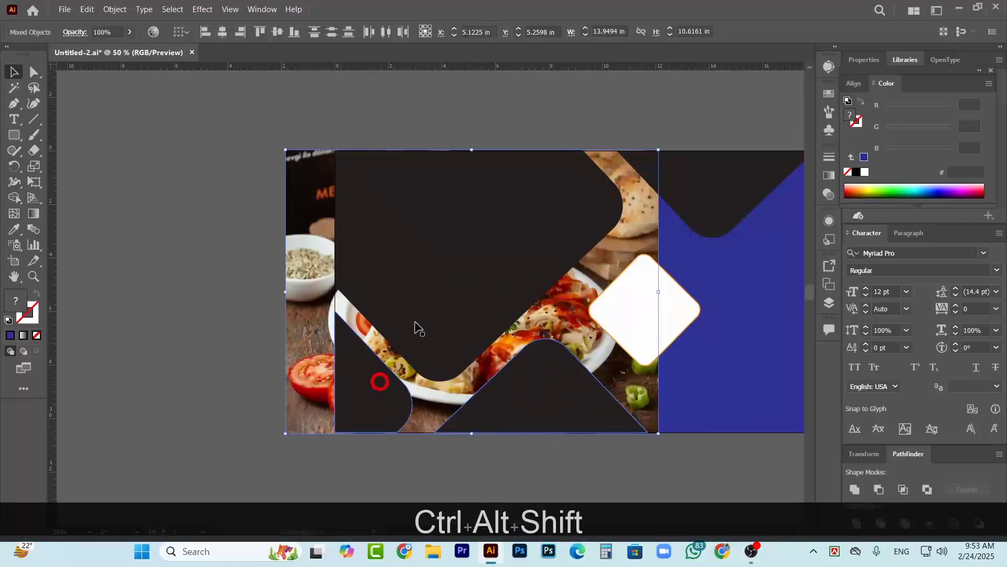
left_click(439, 286, "shift")
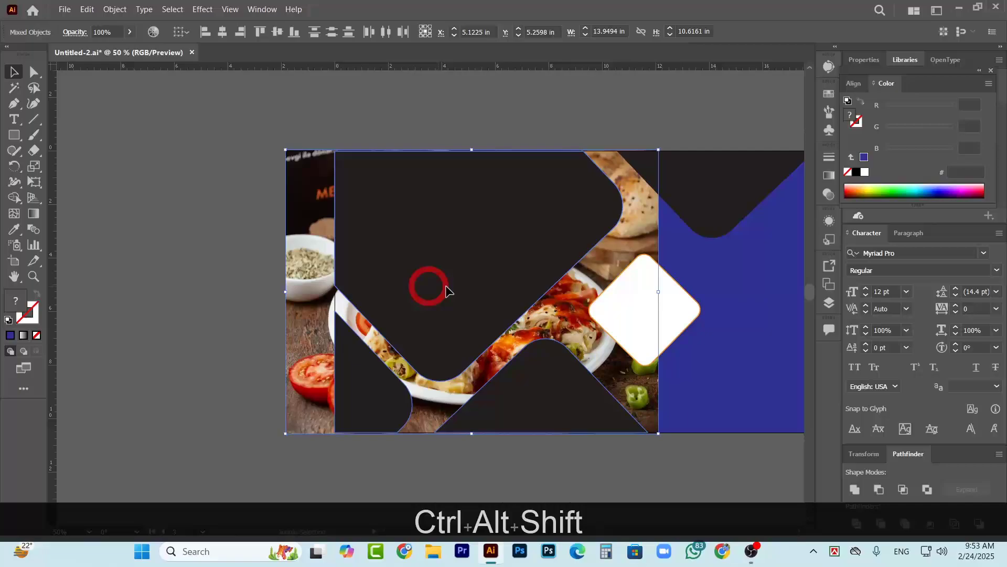
left_click(294, 234, "shift")
right_click(426, 229)
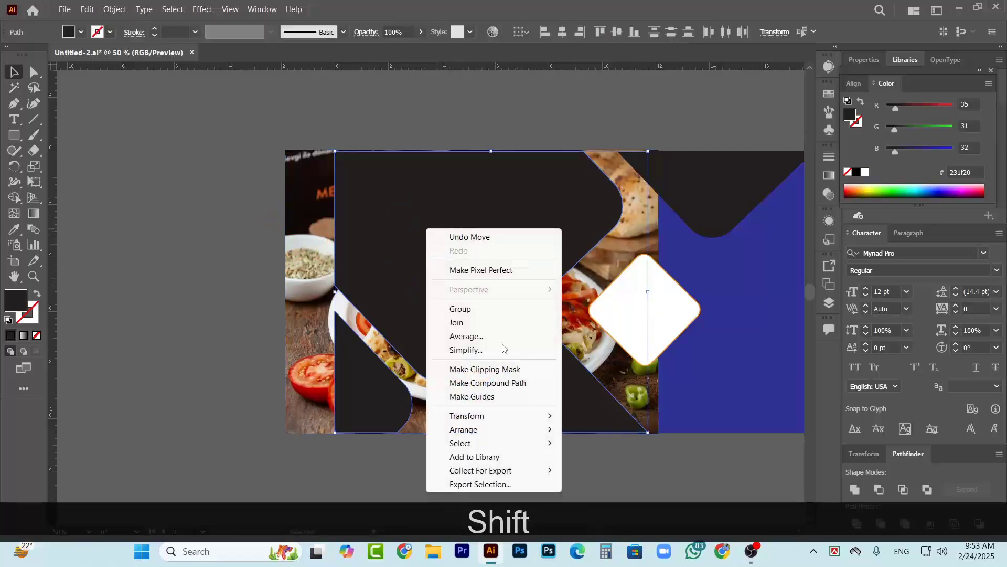
left_click(494, 374)
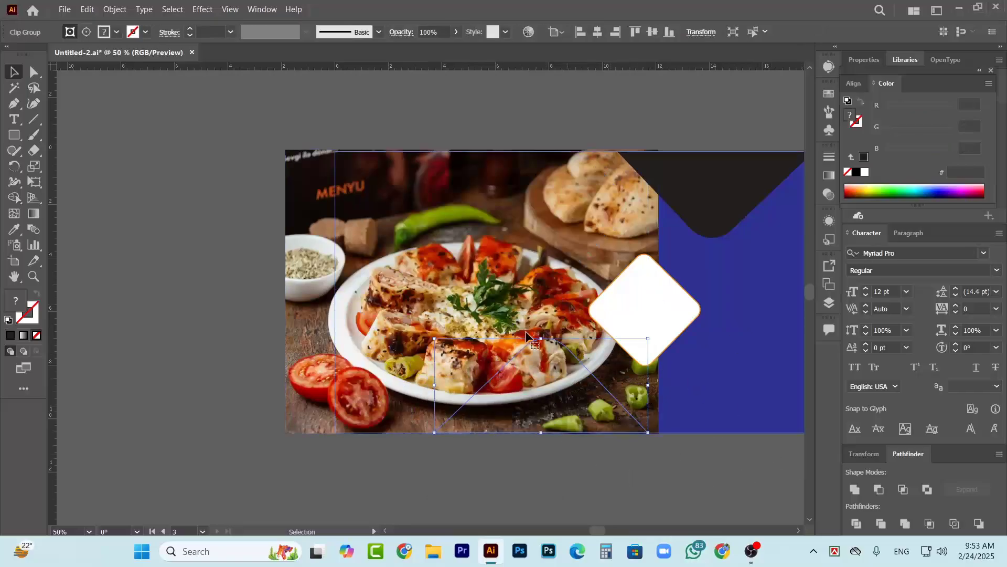
key("ctrl")
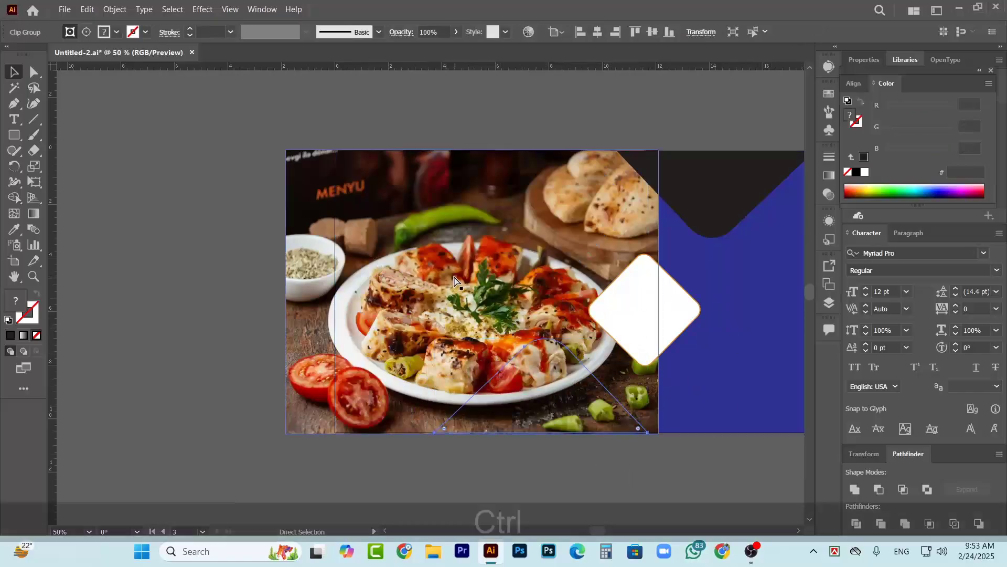
key("ctrl+z")
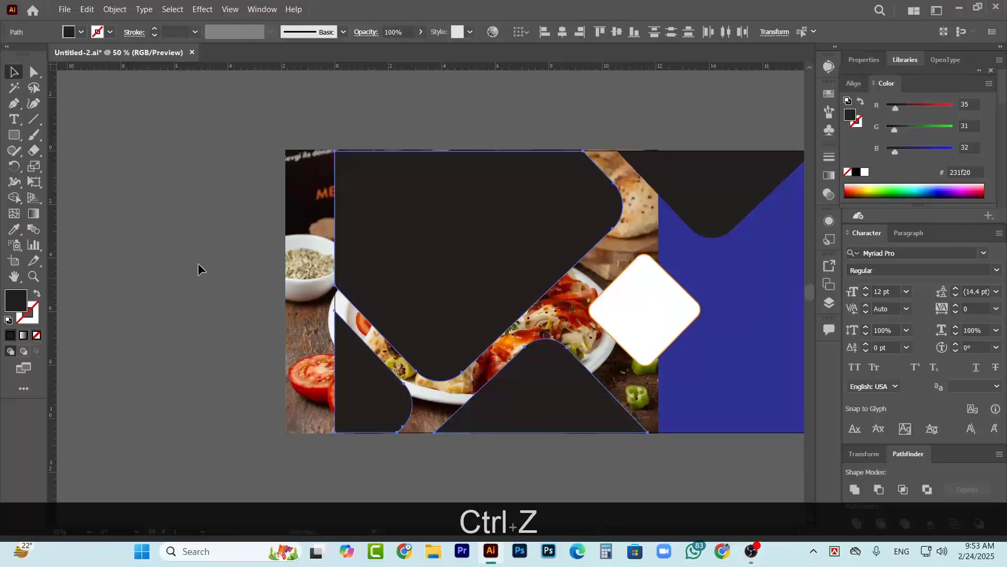
left_click(165, 190)
- Combine the three dark diamond shapes over the food photo into one compound path
scroll(491, 281, "down", 1)
scroll(488, 317, "right", 2)
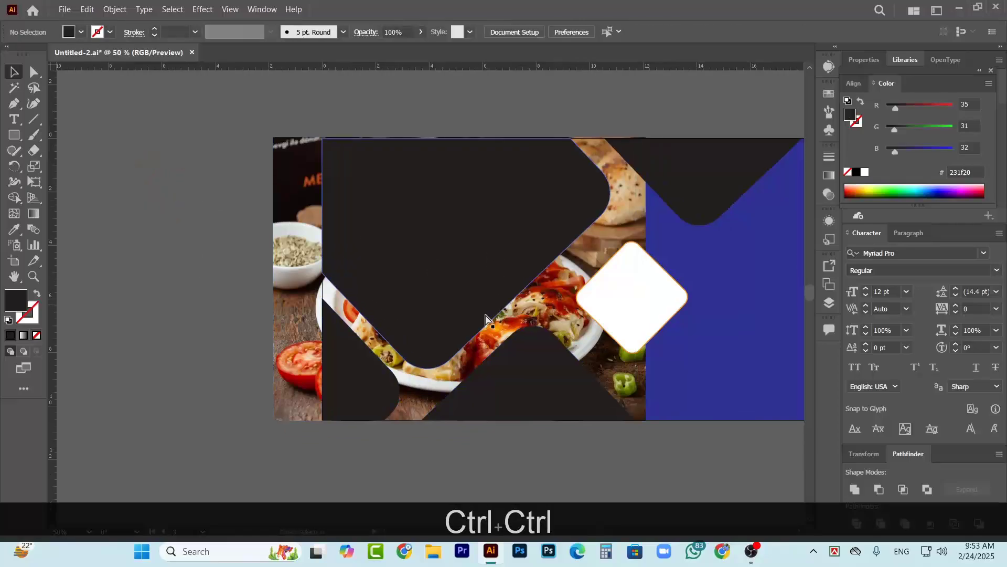
left_click(409, 266)
left_click(344, 376, "shift")
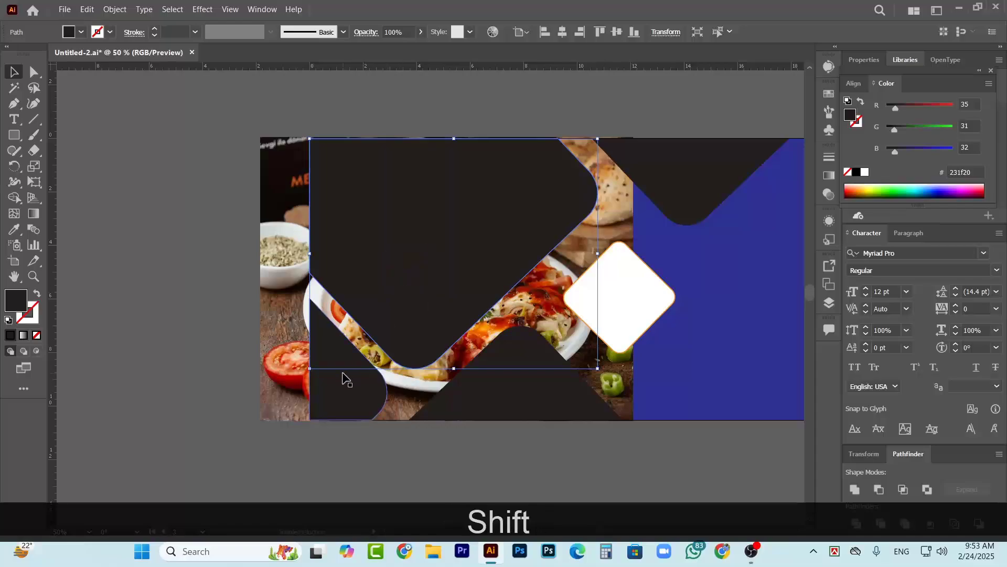
left_click(511, 387, "shift")
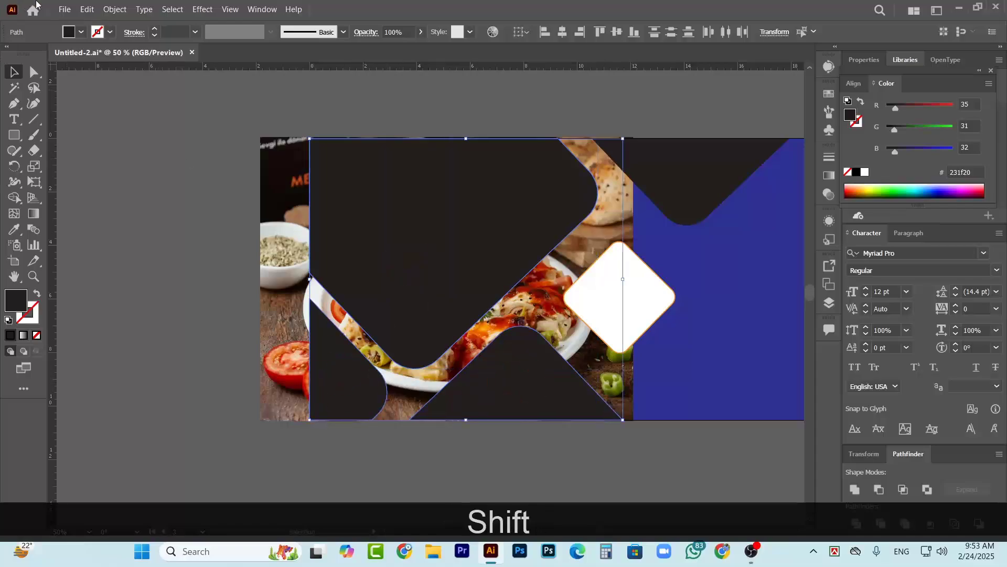
left_click(115, 9)
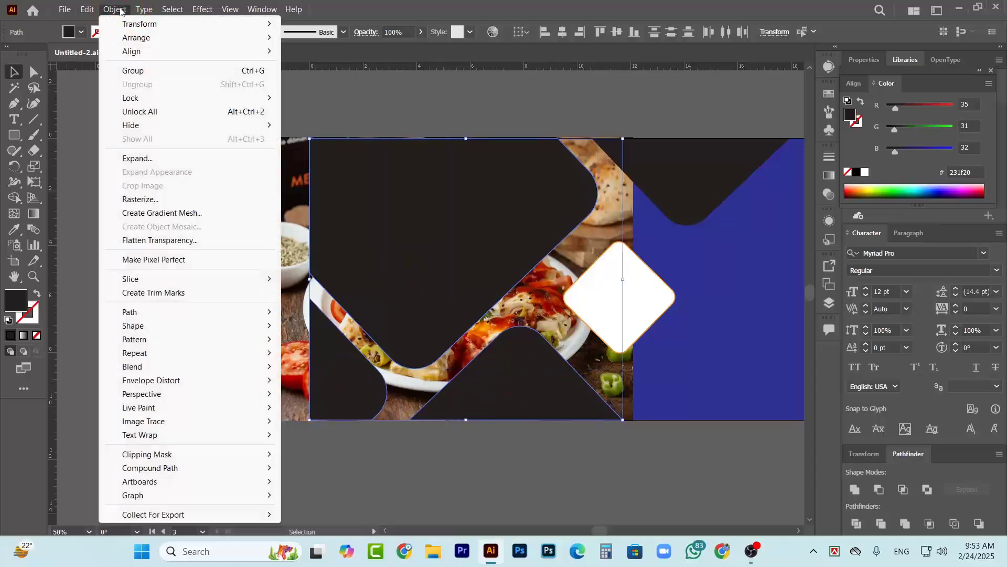
mouse_move(196, 344)
mouse_move(243, 469)
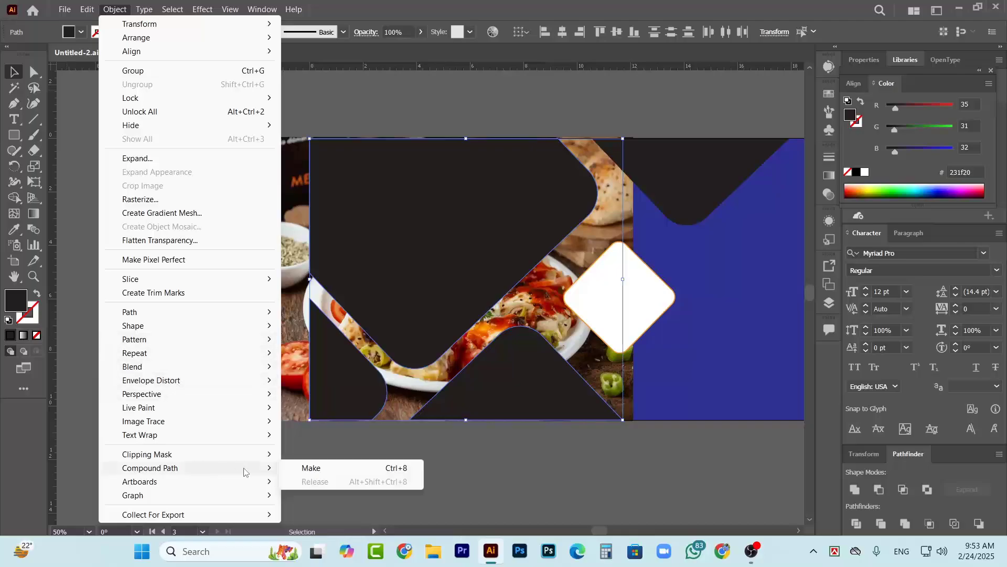
left_click(313, 468)
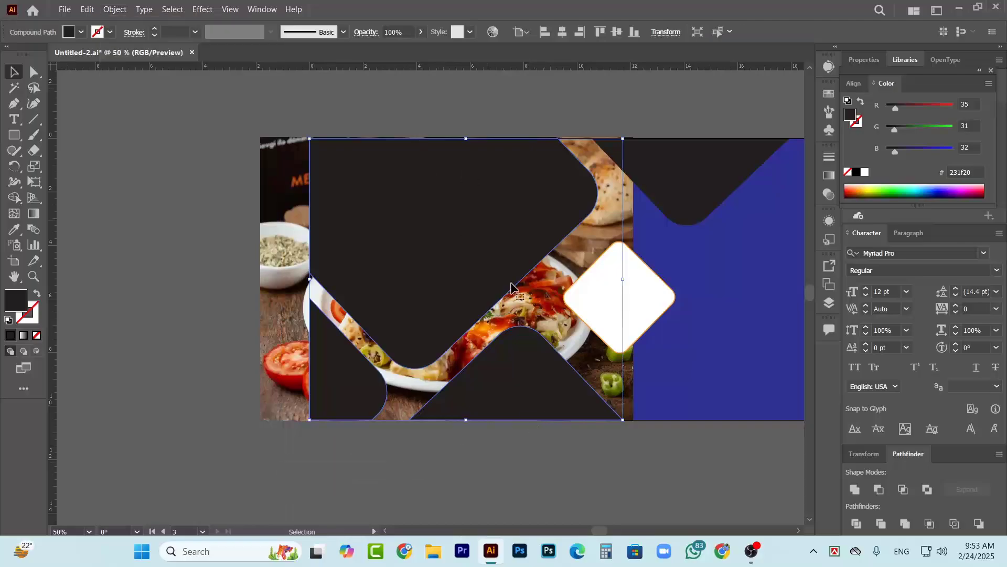
left_click(259, 484)
left_click(463, 254)
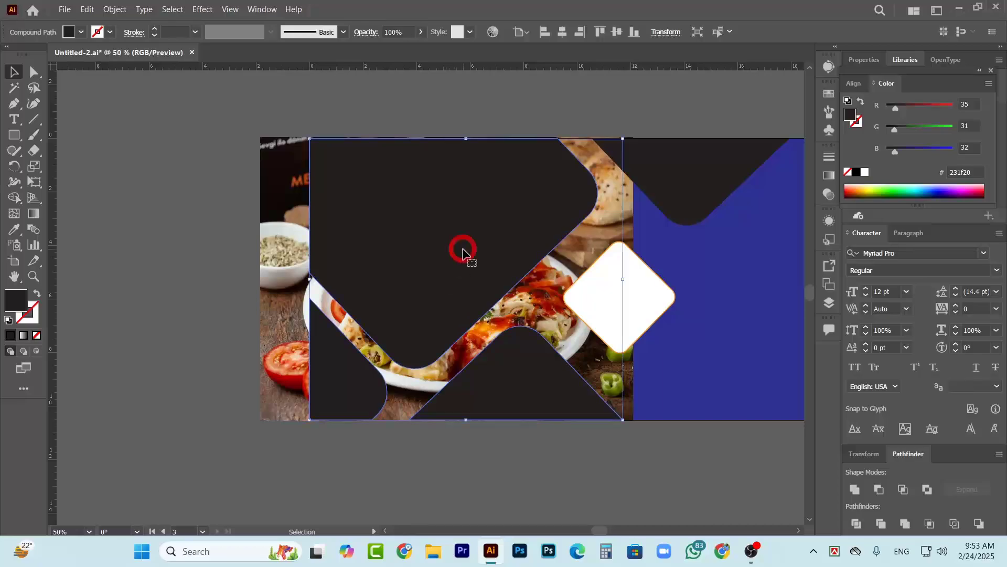
left_click(441, 424)
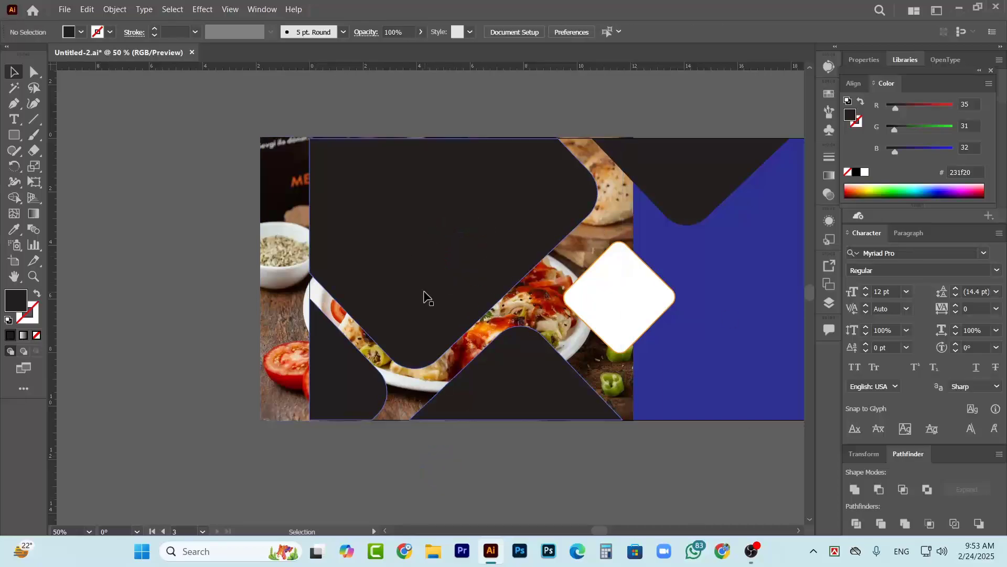
- Make a clipping mask of the food photo with the compound diamond path and deselect it
left_click(423, 296)
left_click(269, 249, "shift")
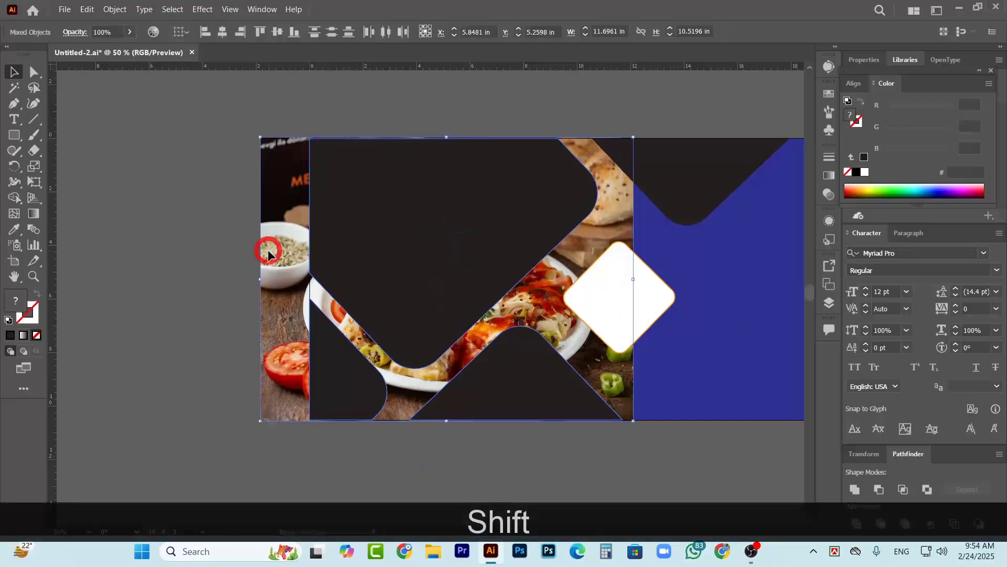
right_click(409, 240)
left_click(468, 353)
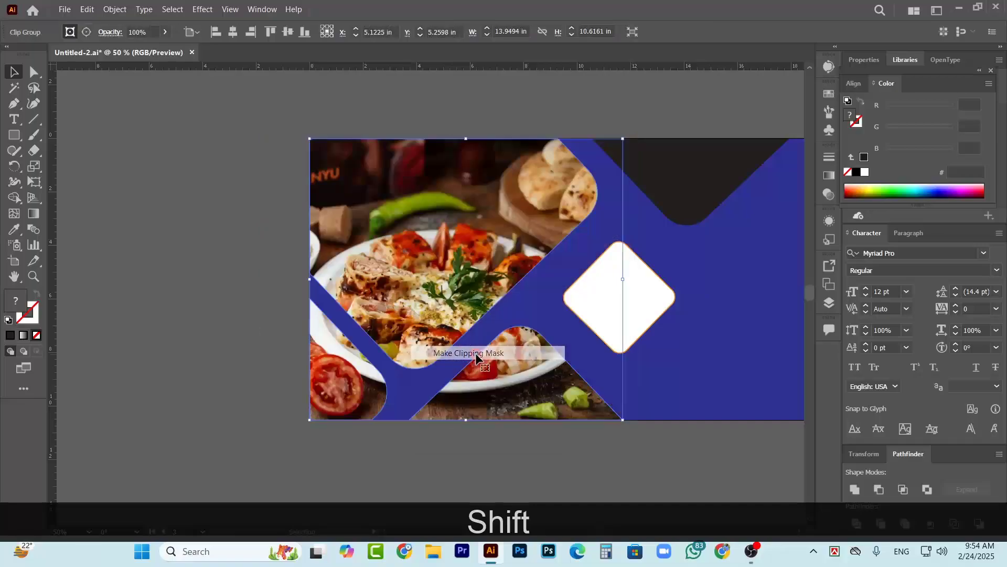
left_click(497, 455)
scroll(503, 448, "right", 2)
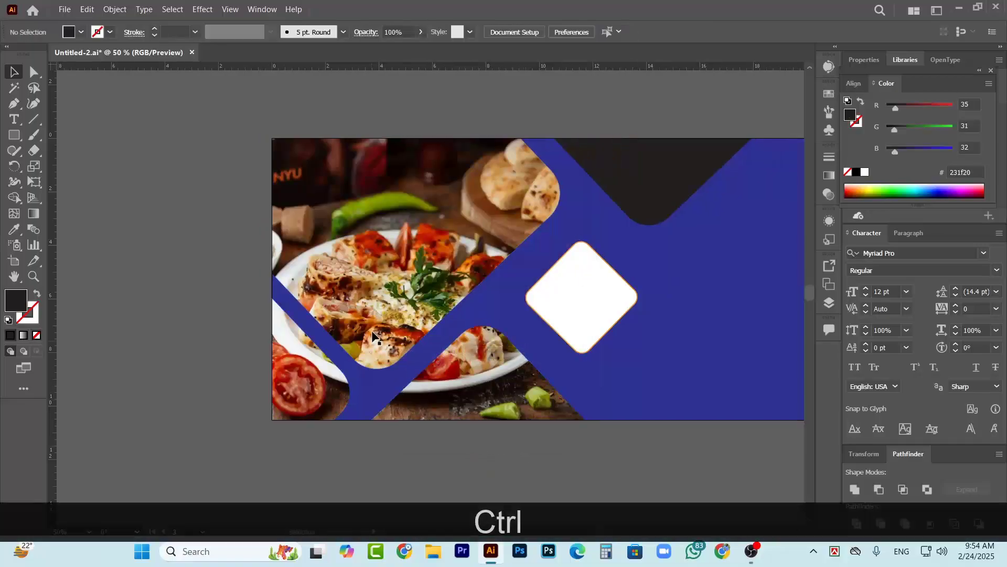
- Compare the new banner's layout with the two finished reference banners to see which elements to add
scroll(491, 397, "down", 3)
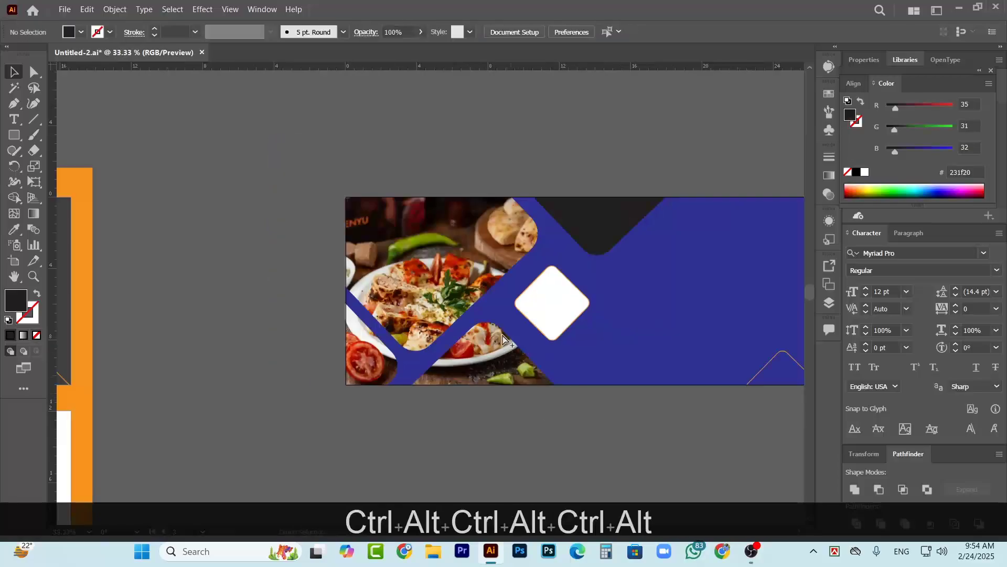
scroll(115, 353, "left", 1)
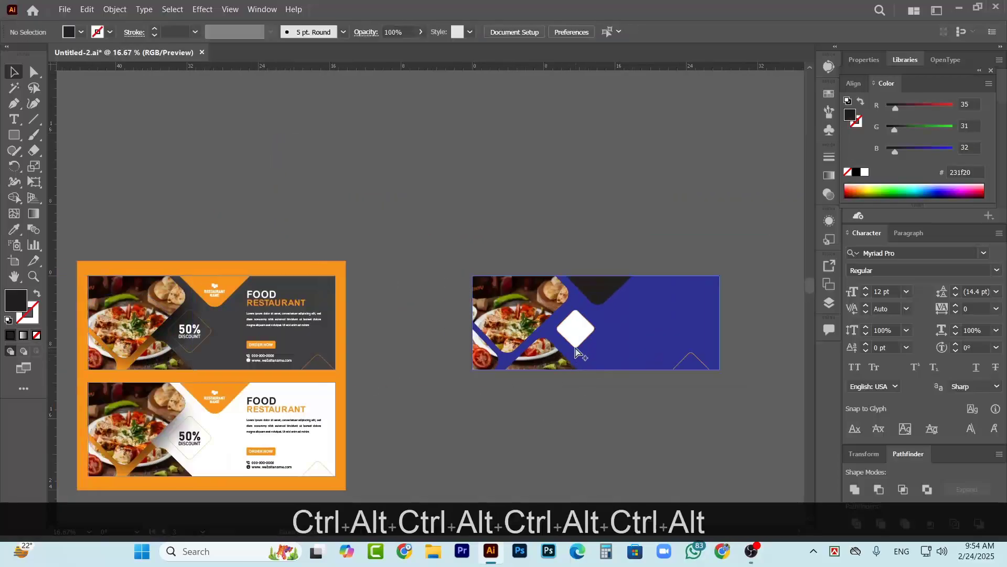
scroll(598, 423, "up", 1)
scroll(597, 421, "up", 1)
scroll(546, 435, "right", 5)
scroll(535, 414, "down", 1)
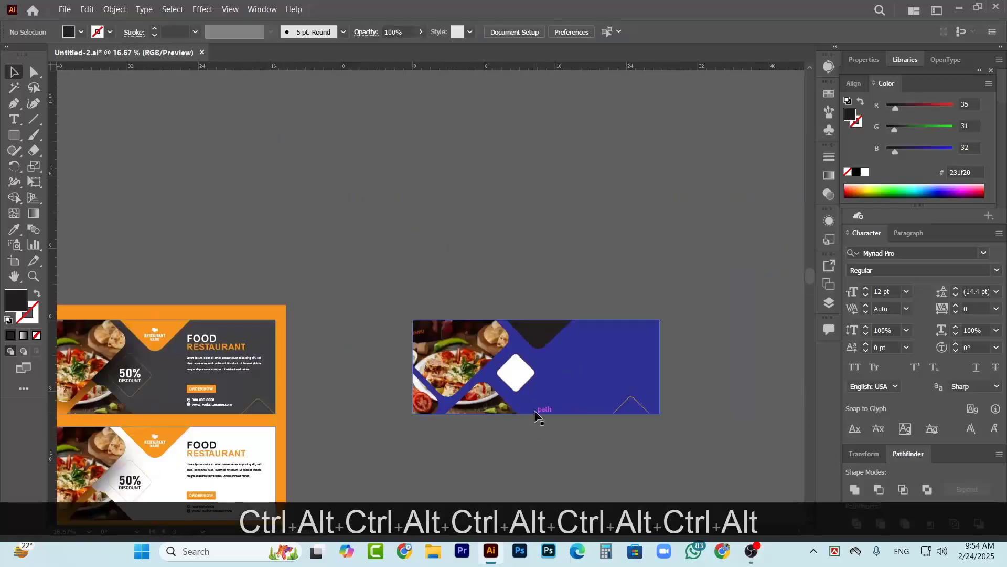
scroll(534, 413, "down", 5)
scroll(410, 388, "left", 8)
scroll(252, 304, "up", 3)
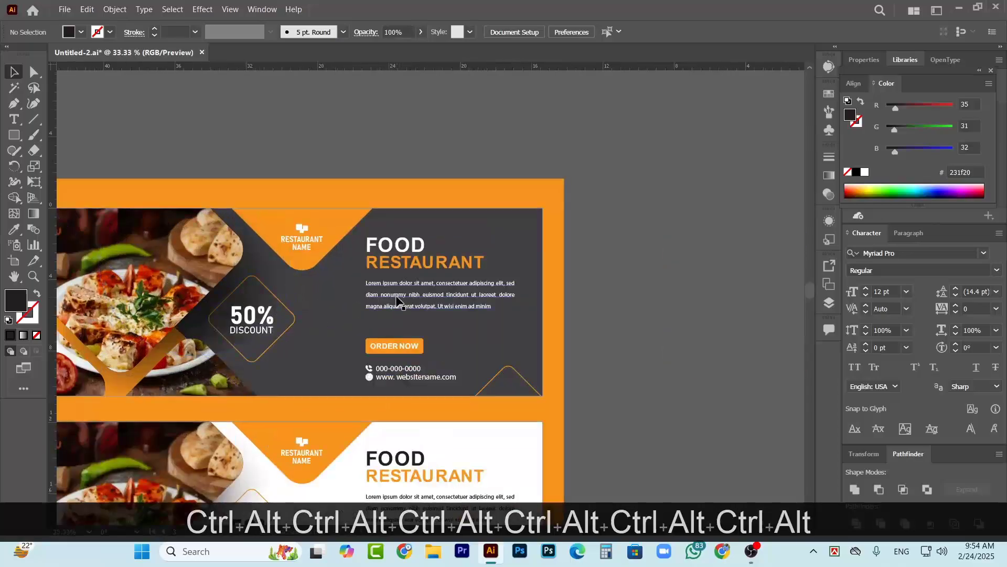
scroll(365, 266, "down", 5)
scroll(528, 309, "right", 2)
scroll(527, 310, "up", 3)
scroll(533, 333, "left", 2)
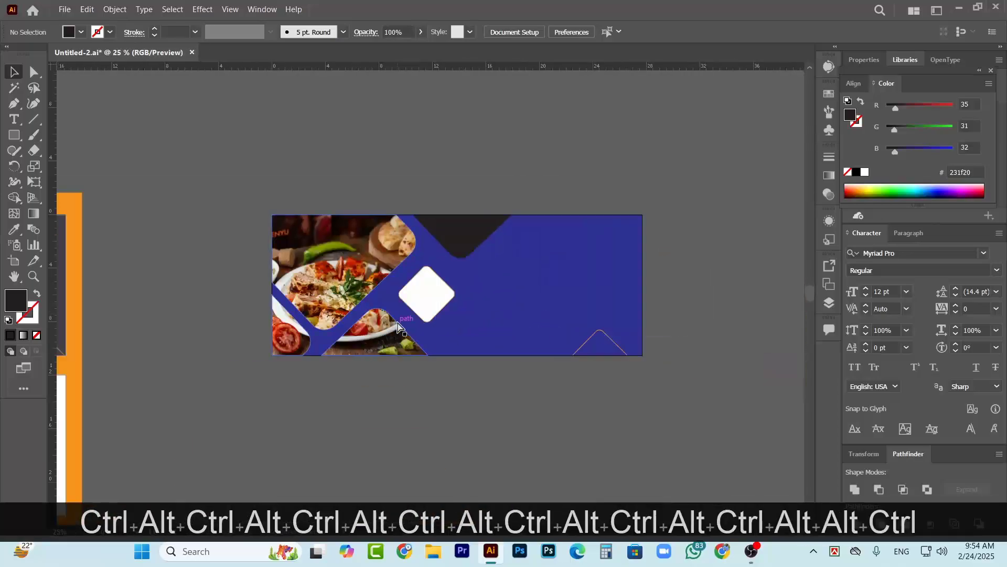
scroll(588, 342, "right", 2)
scroll(513, 353, "down", 2)
scroll(319, 353, "left", 1)
scroll(187, 341, "up", 3)
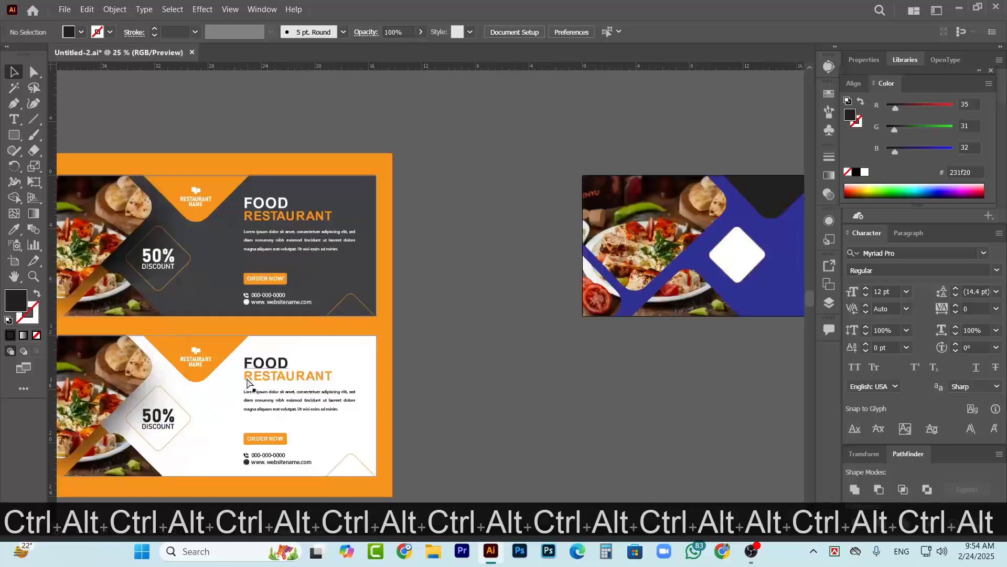
- Copy the logo and RESTAURANT NAME text from the dark reference banner onto the new banner's dark upper shape and bring them to the front
scroll(188, 341, "up", 2)
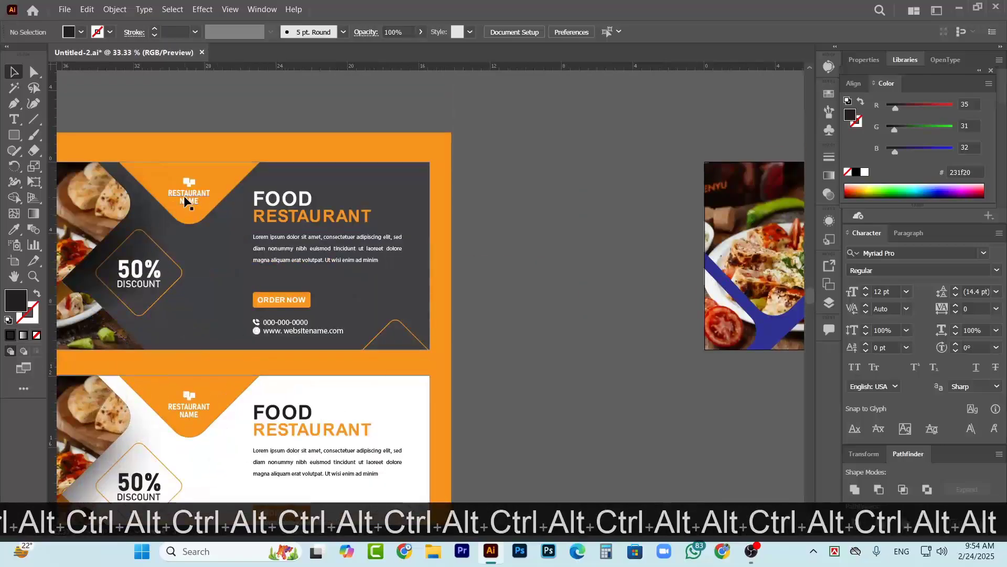
left_click(206, 201)
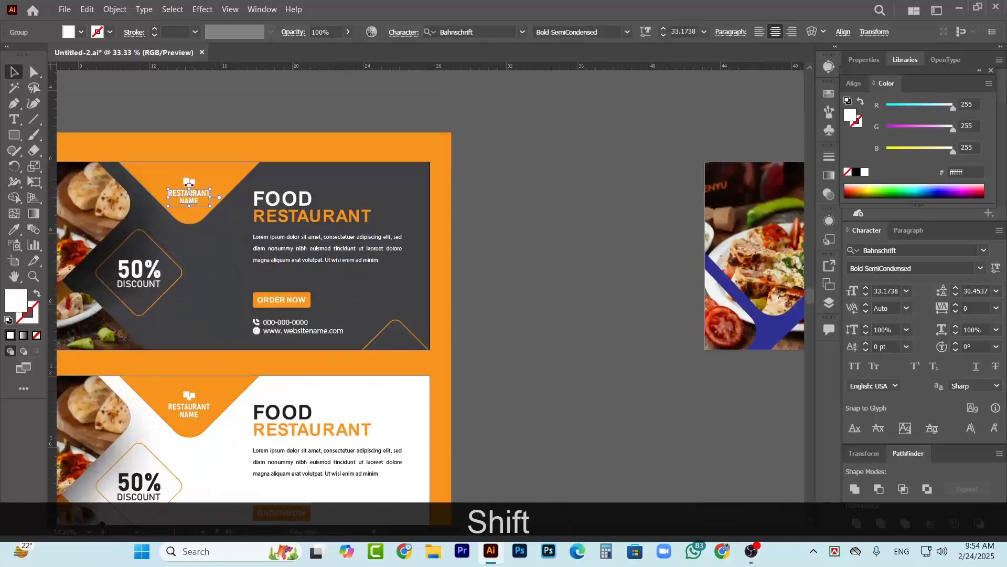
scroll(190, 184, "up", 3)
scroll(190, 184, "down", 4)
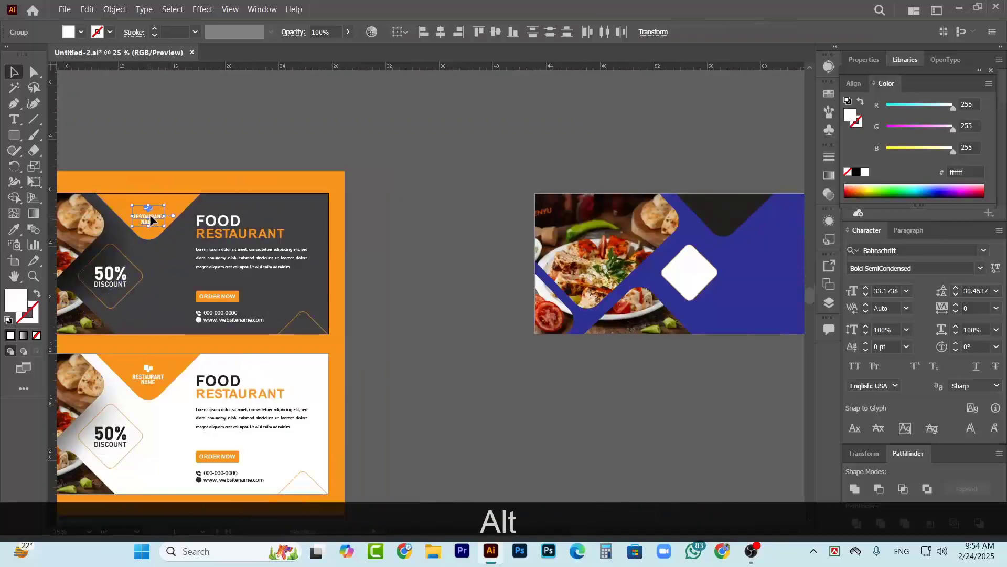
left_click_drag(150, 214, 732, 216)
scroll(731, 252, "up", 1)
key("ctrl+shift+]")
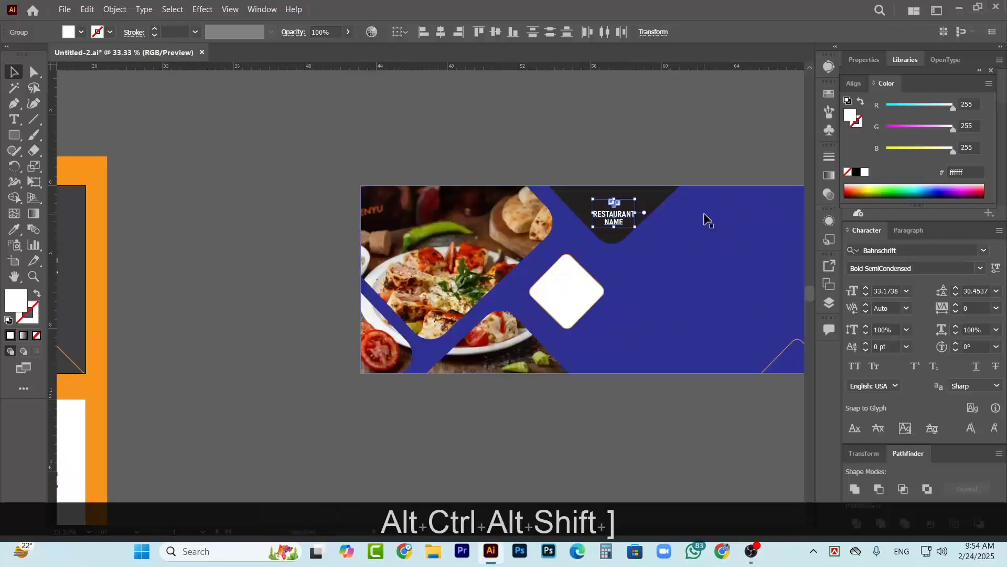
left_click(664, 158)
- Fill the dark shape behind the restaurant logo with orange f7941d sampled from the reference banner, then deselect it
scroll(641, 243, "up", 1)
left_click(641, 245, "ctrl")
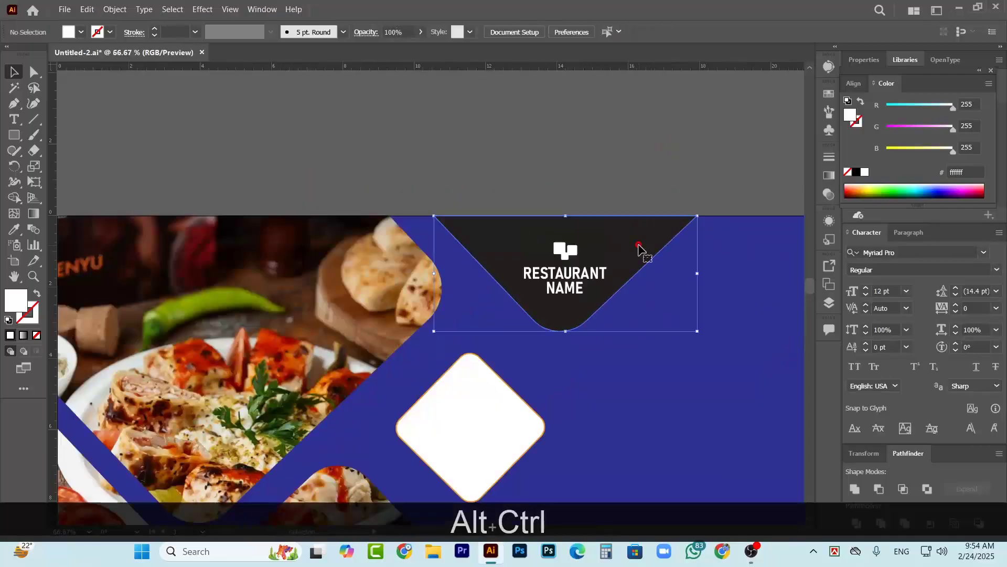
scroll(588, 237, "down", 2)
scroll(587, 236, "down", 1)
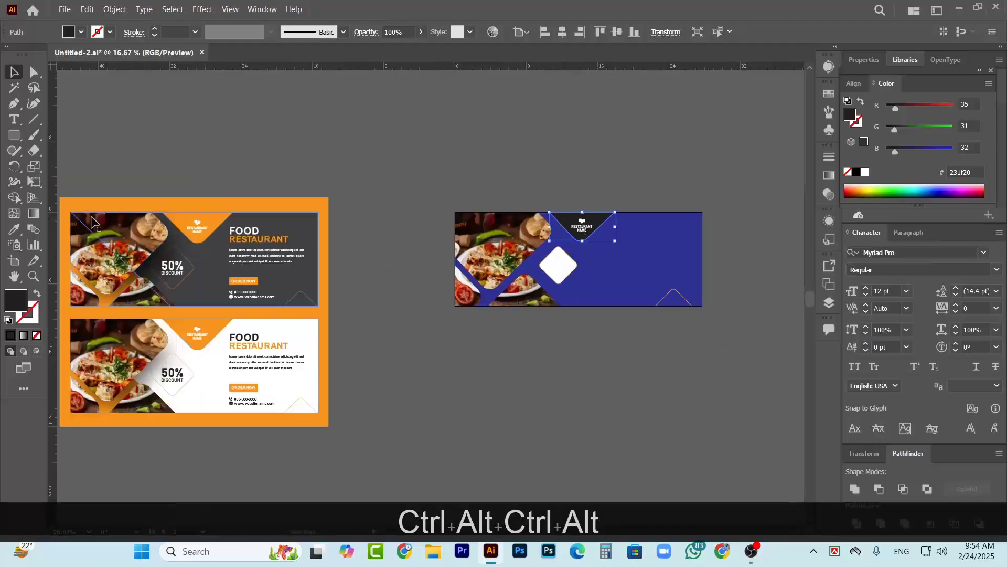
left_click(12, 230)
left_click(212, 220)
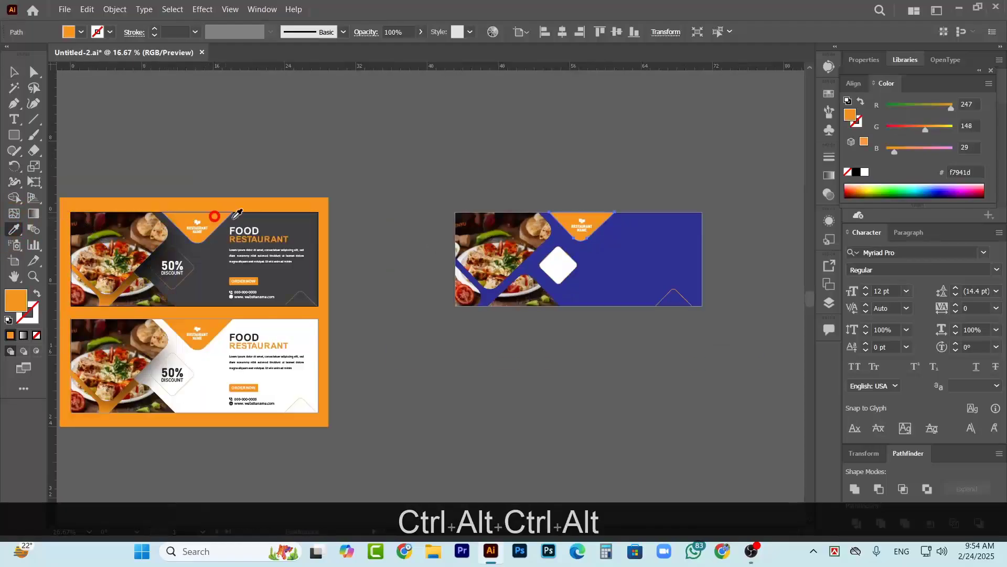
left_click(552, 172, "ctrl")
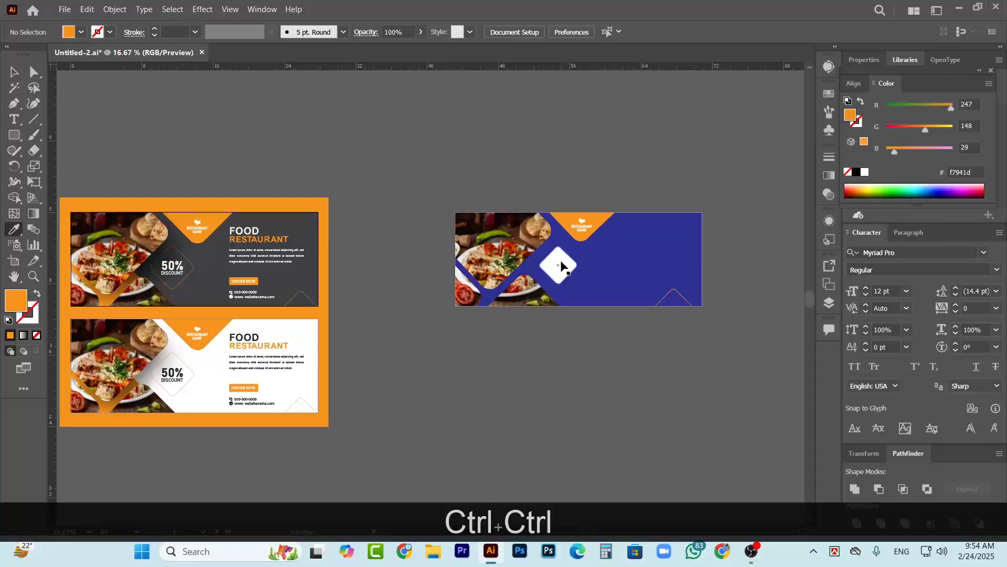
- Remove the white fill from the discount diamond, keeping only its orange outline, and deselect it
left_click(561, 266, "ctrl")
scroll(572, 268, "up", 6)
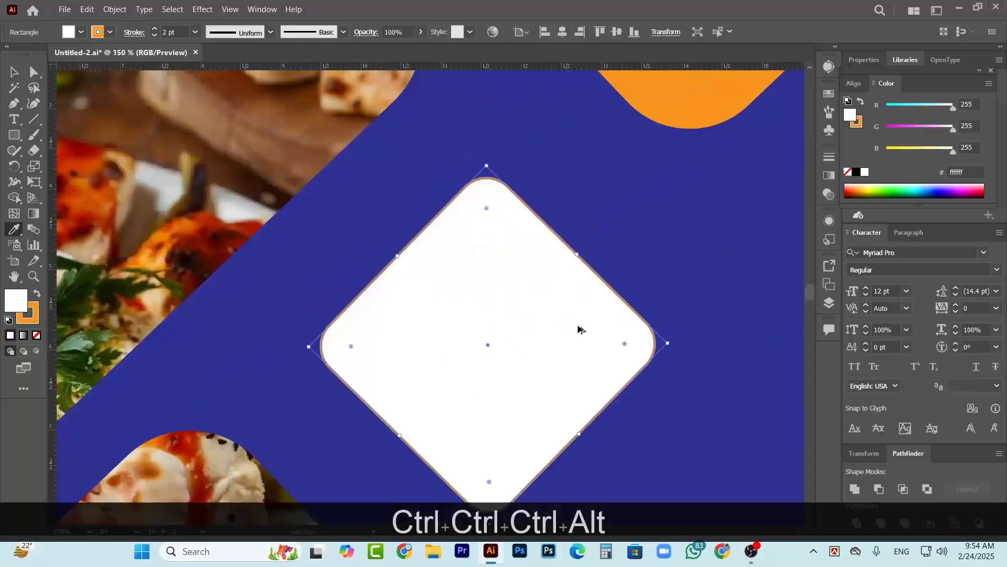
key("ctrl+alt")
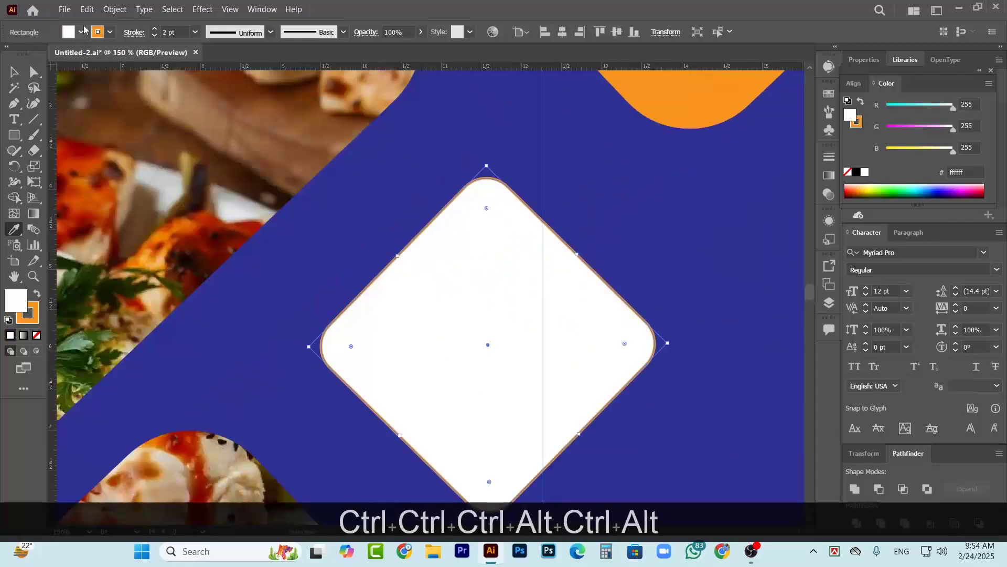
left_click(83, 32)
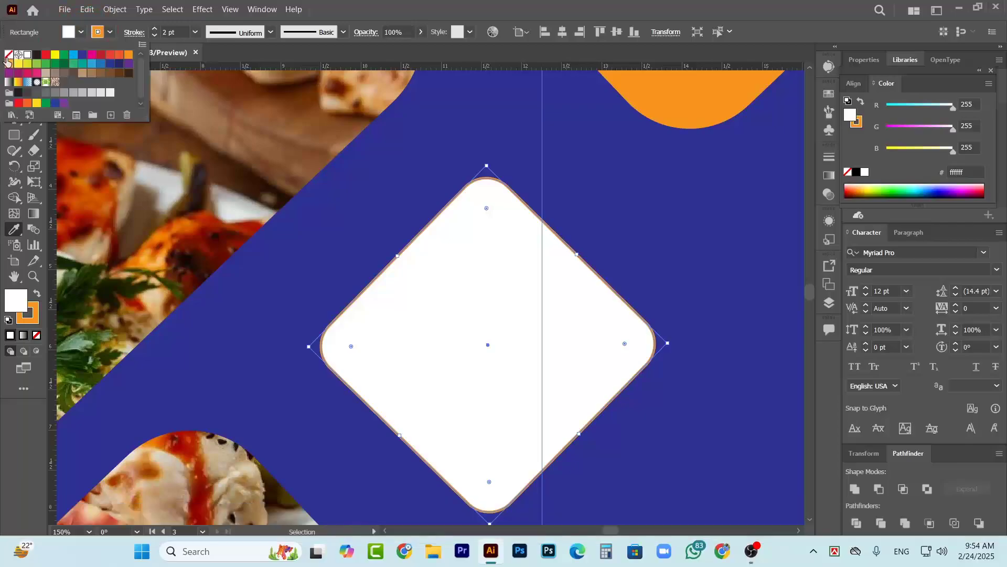
left_click(9, 54)
key("ctrl+alt")
left_click(651, 258, "ctrl")
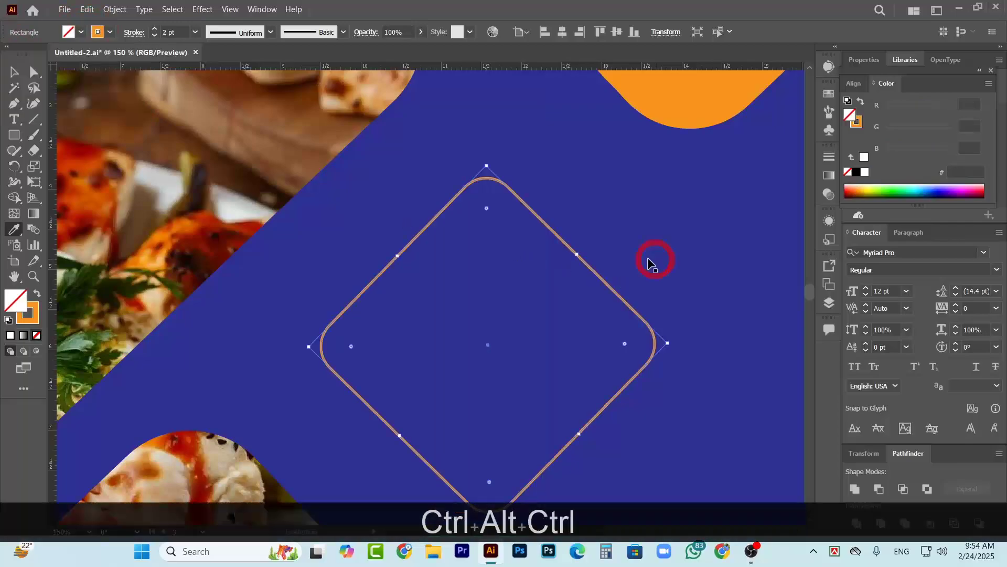
scroll(578, 247, "down", 4)
left_click(281, 208)
scroll(603, 364, "right", 2)
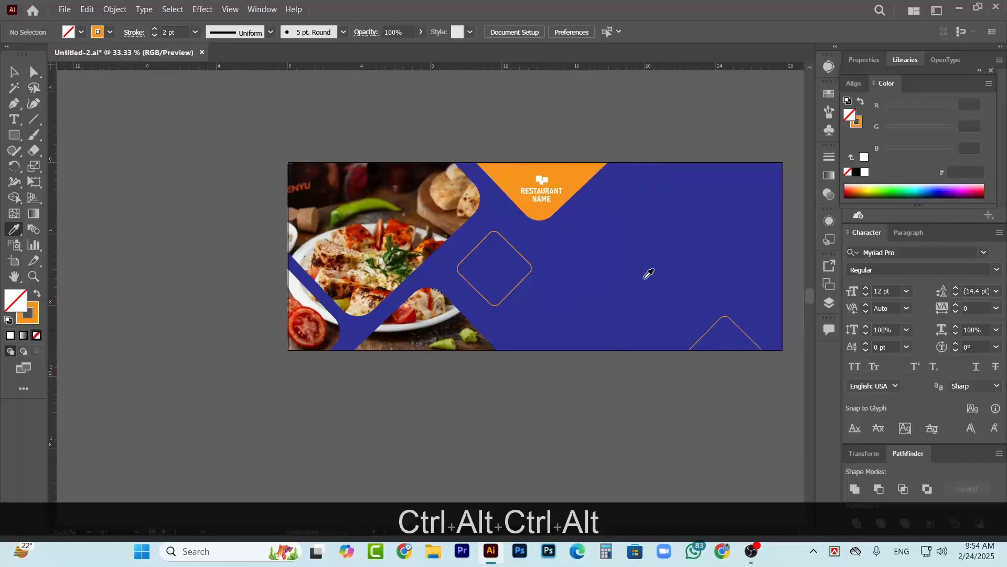
- Fill the new banner's blue background rectangle with orange f7941d sampled from the logo shape, then deselect it
left_click(697, 260)
scroll(630, 310, "down", 2)
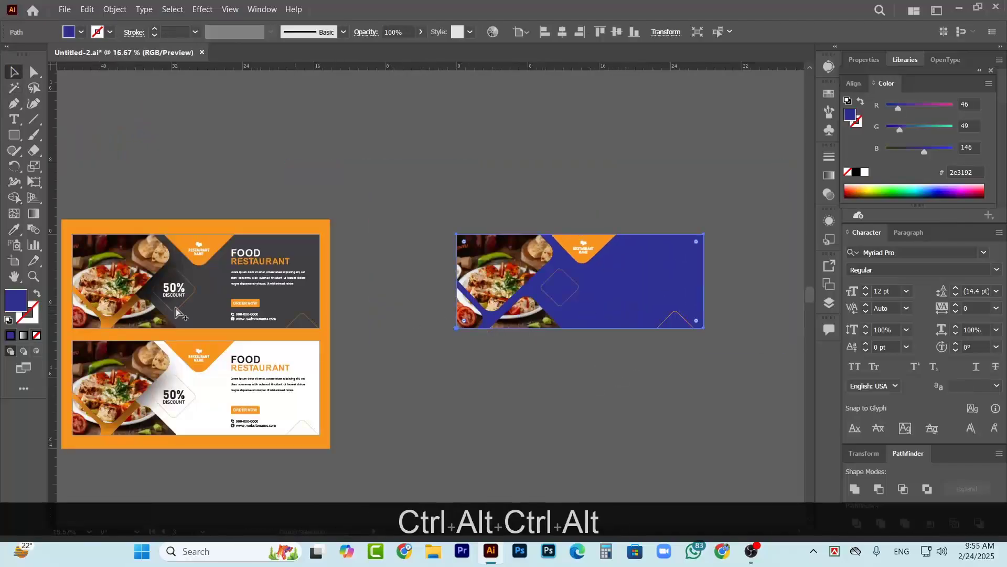
scroll(145, 316, "up", 2)
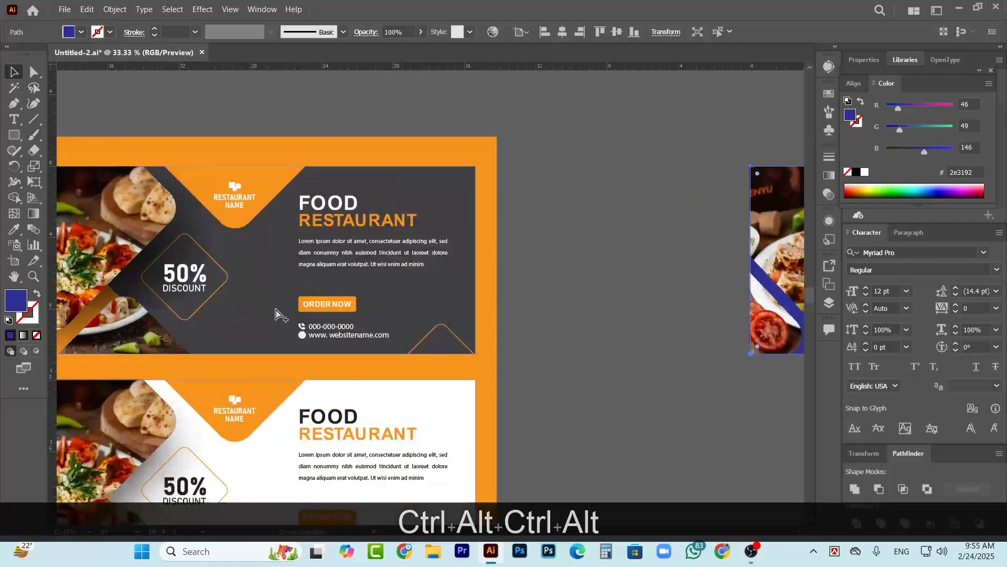
scroll(279, 314, "down", 2)
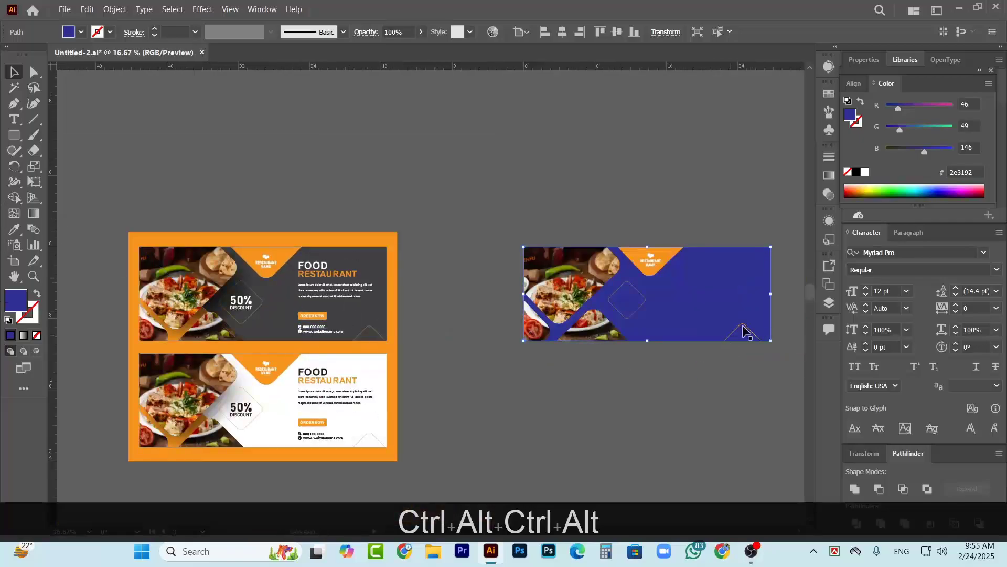
scroll(438, 342, "right", 1)
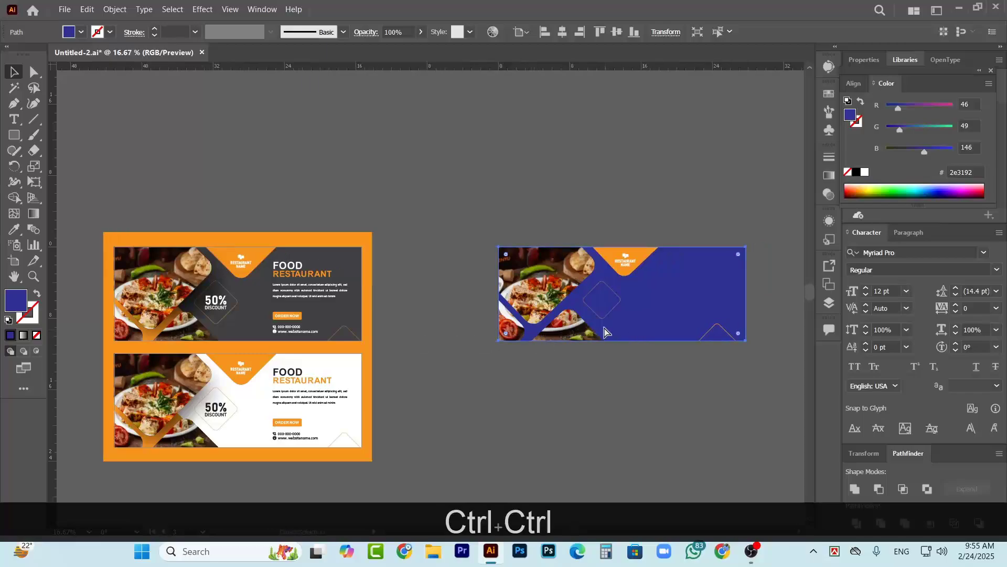
scroll(717, 299, "up", 2)
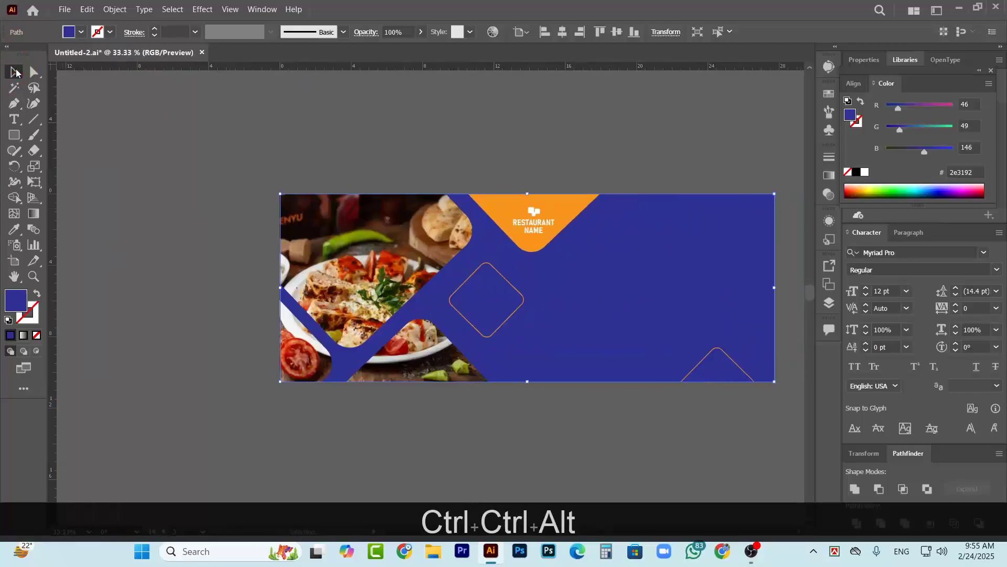
left_click(584, 202)
left_click(584, 140, "ctrl")
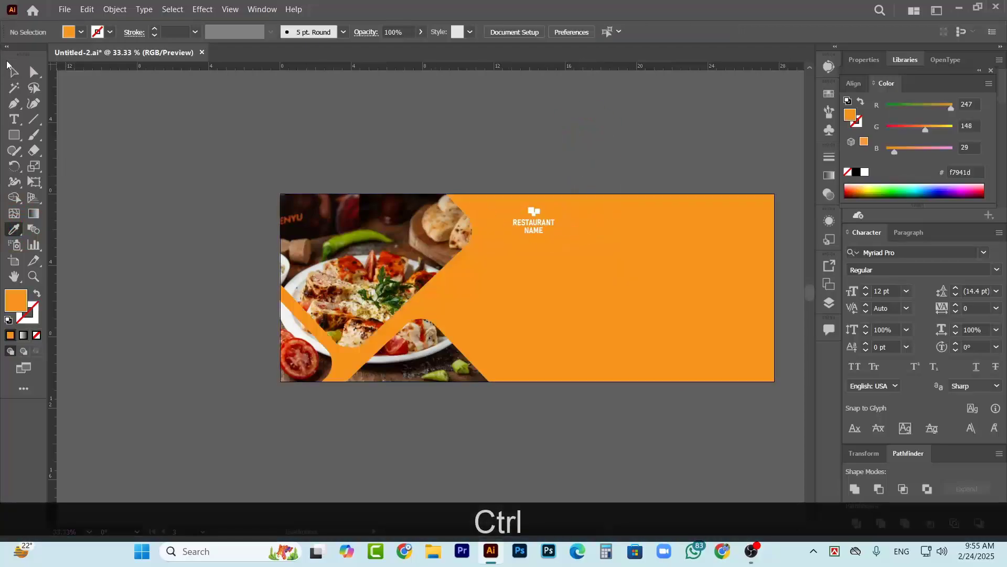
- Duplicate the orange background rectangle in place directly in front of the original and deselect it
left_click(662, 278, "ctrl")
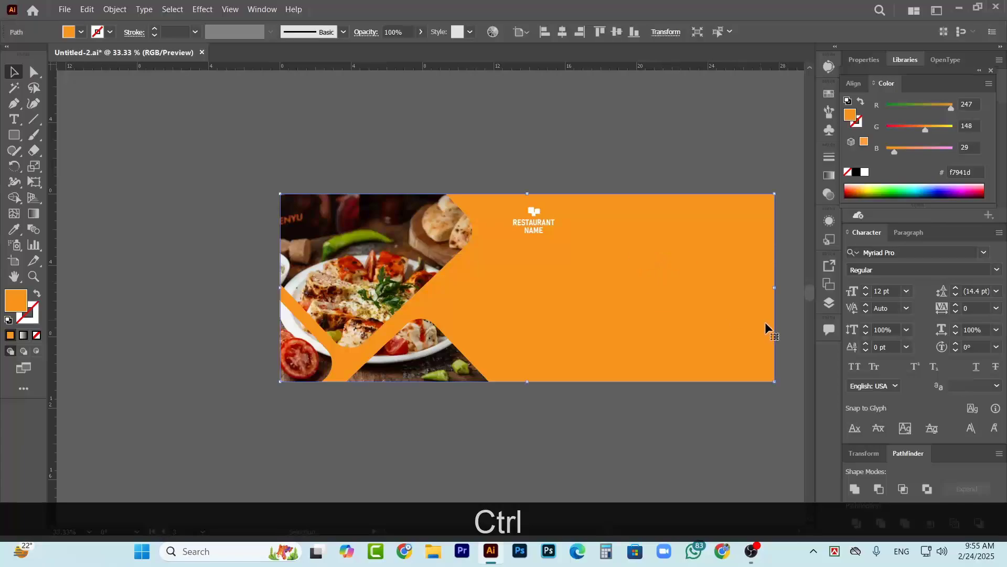
key("ctrl+c")
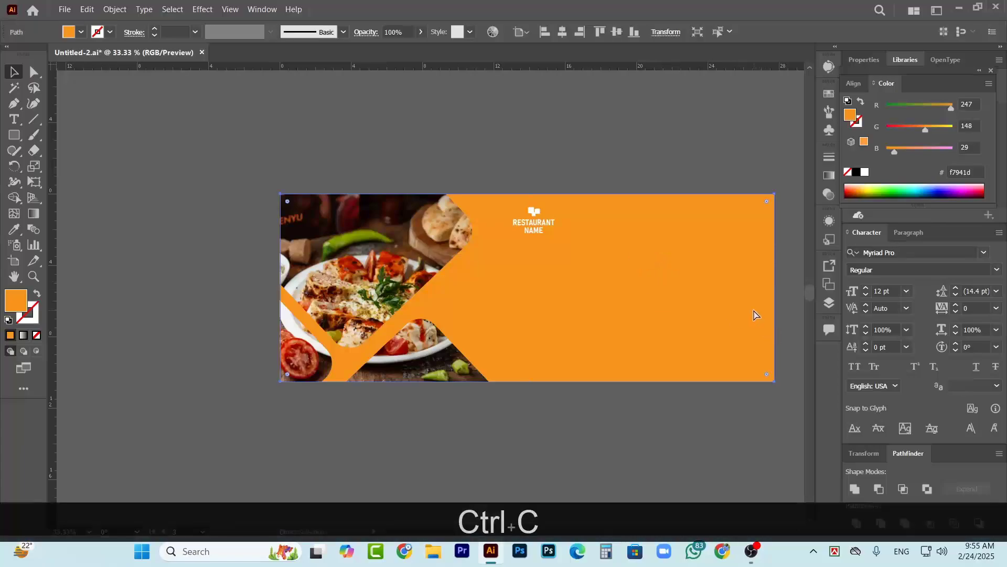
key("ctrl+f")
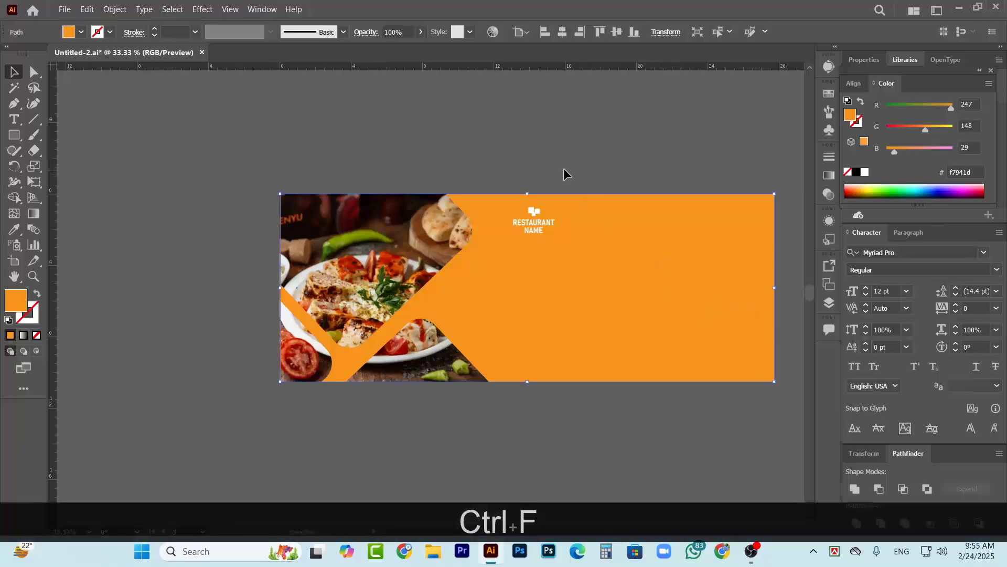
left_click(563, 166)
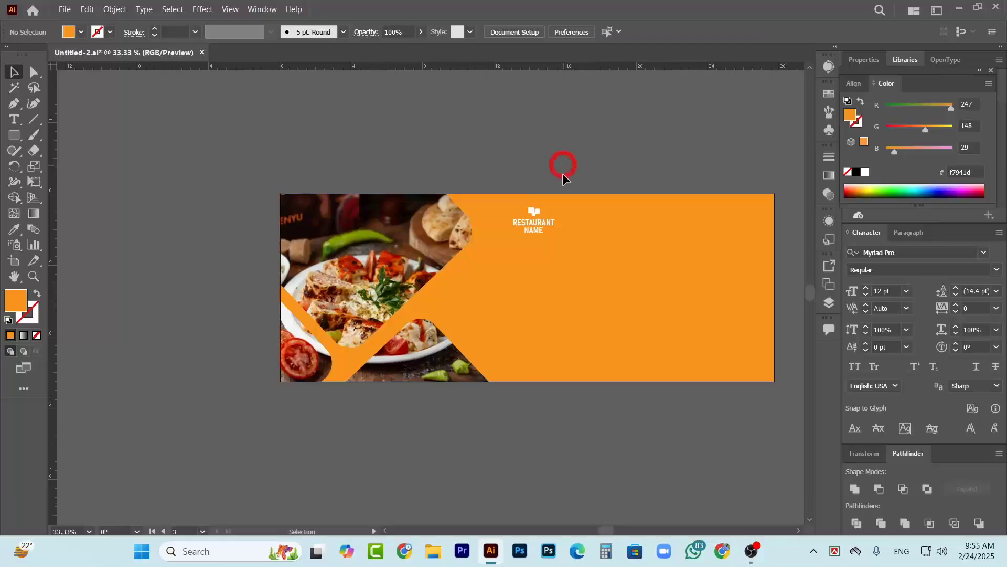
- Fill the front copy of the background with dark gray 414042 sampled from the dark reference banner, then deselect it
scroll(637, 275, "down", 1)
left_click(642, 277)
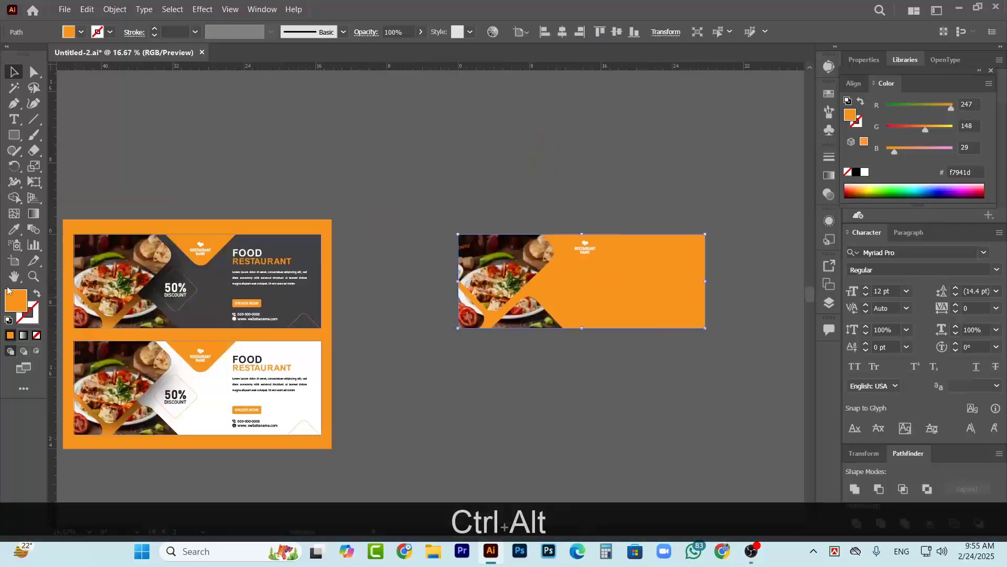
left_click(14, 229)
left_click(283, 276)
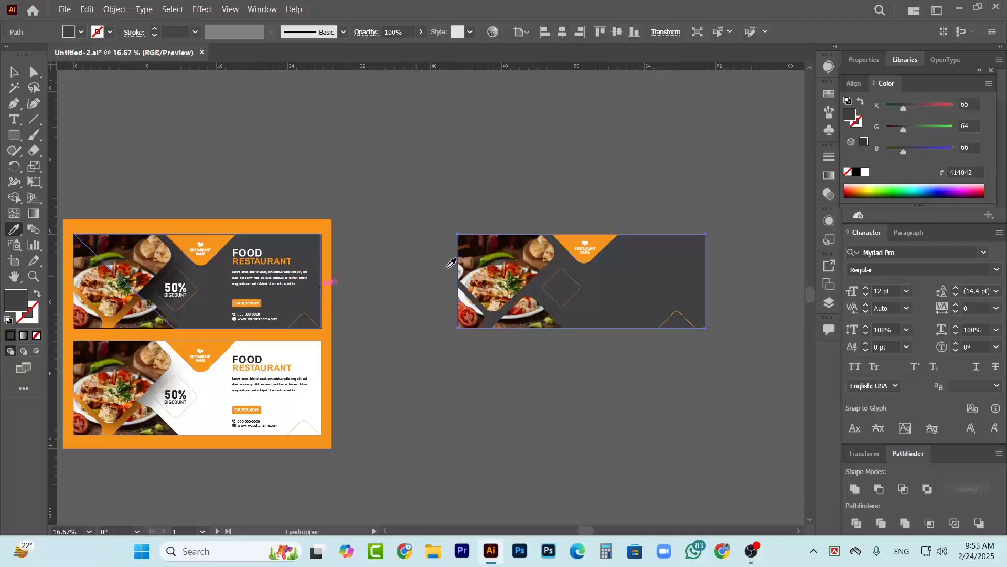
scroll(613, 189, "up", 3)
left_click(569, 126, "ctrl")
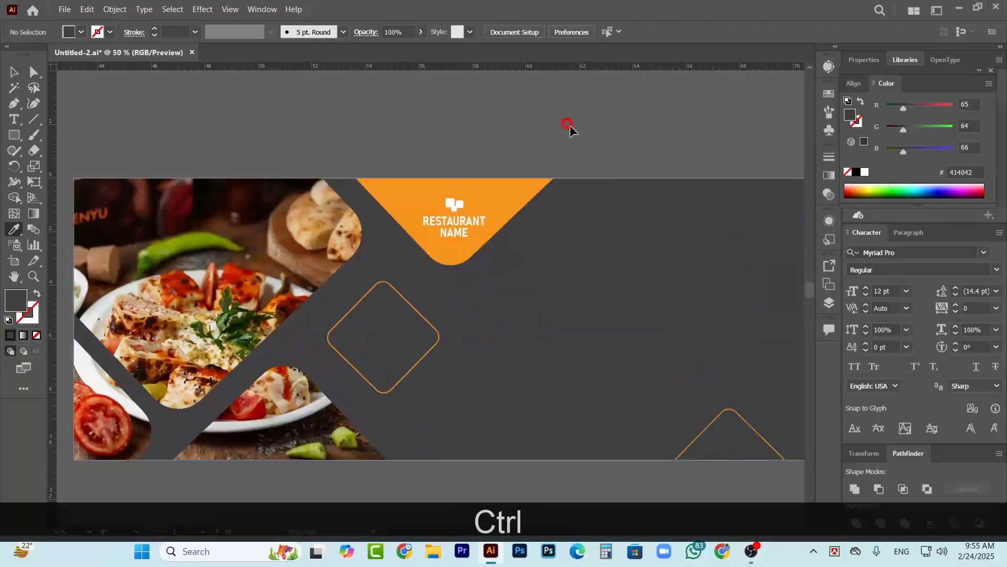
- Move the dark background's lower-left anchor right along the banner's lower edge to just beyond the lower photo piece
scroll(577, 173, "down", 2)
scroll(445, 325, "left", 2)
left_click(553, 295, "ctrl")
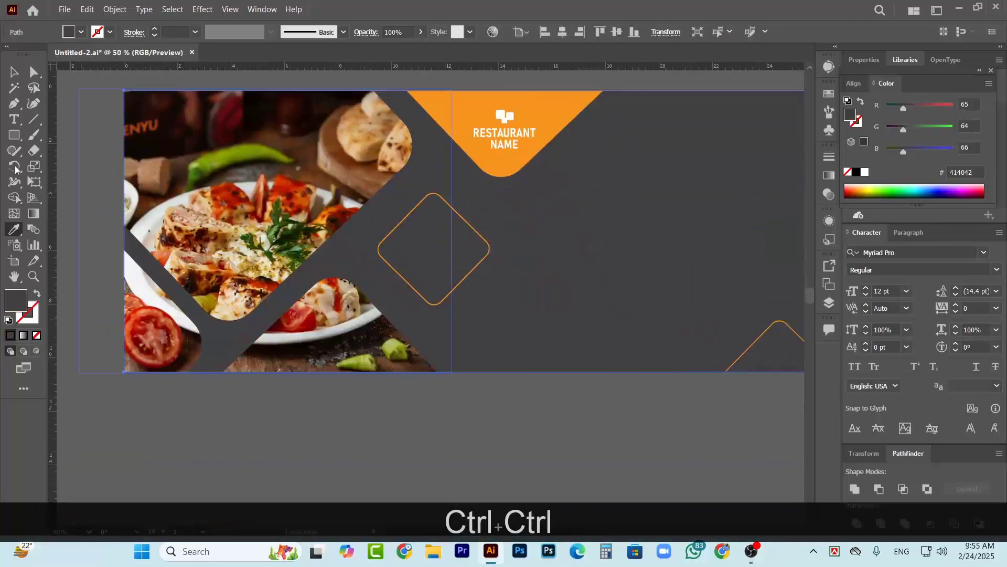
left_click(32, 75)
left_click(132, 371)
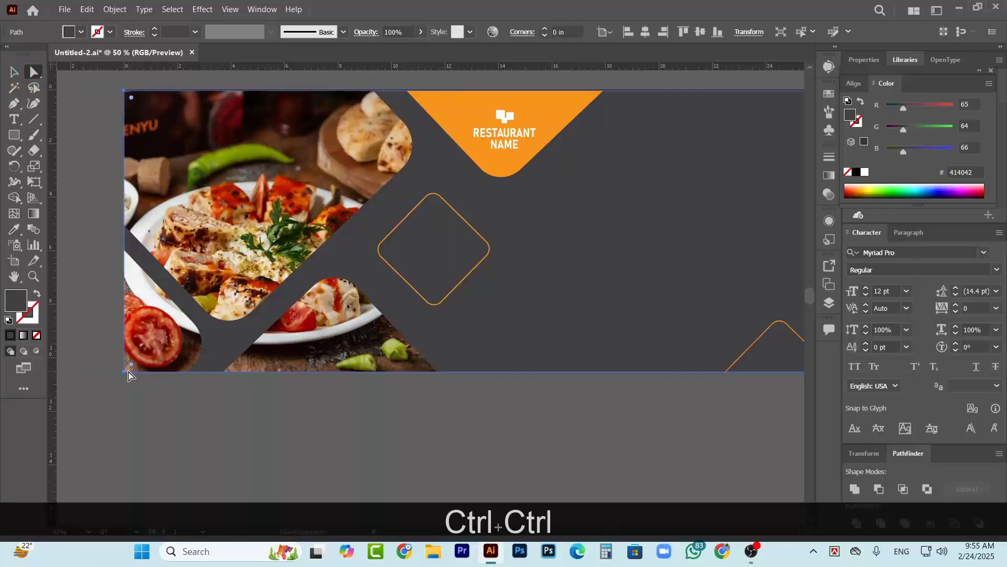
left_click(129, 372)
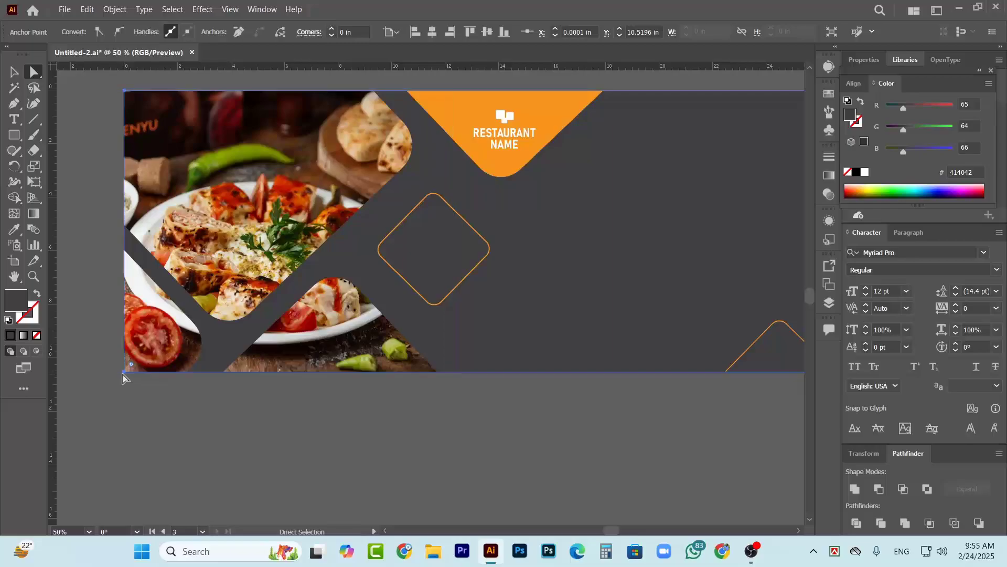
left_click(160, 377)
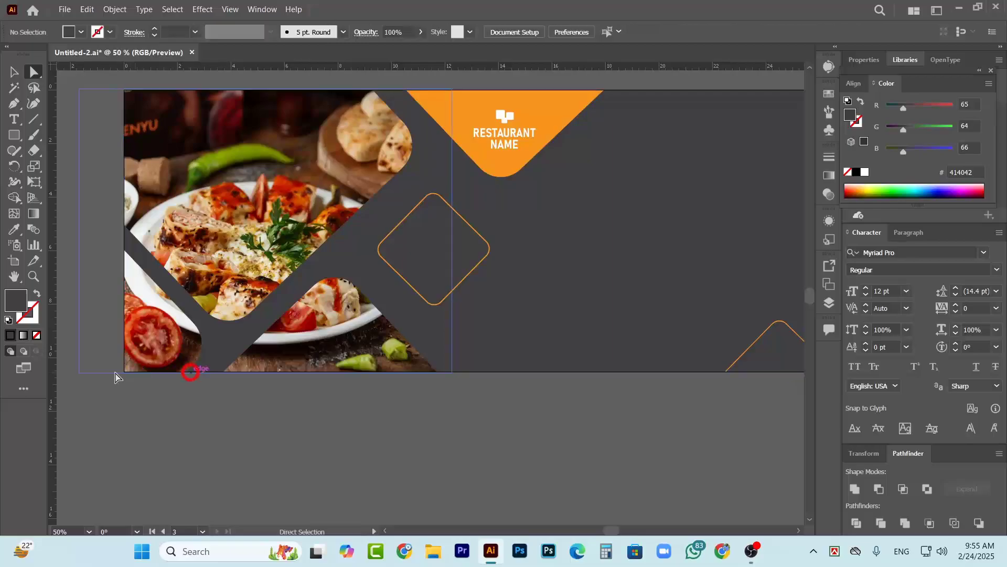
left_click(644, 239)
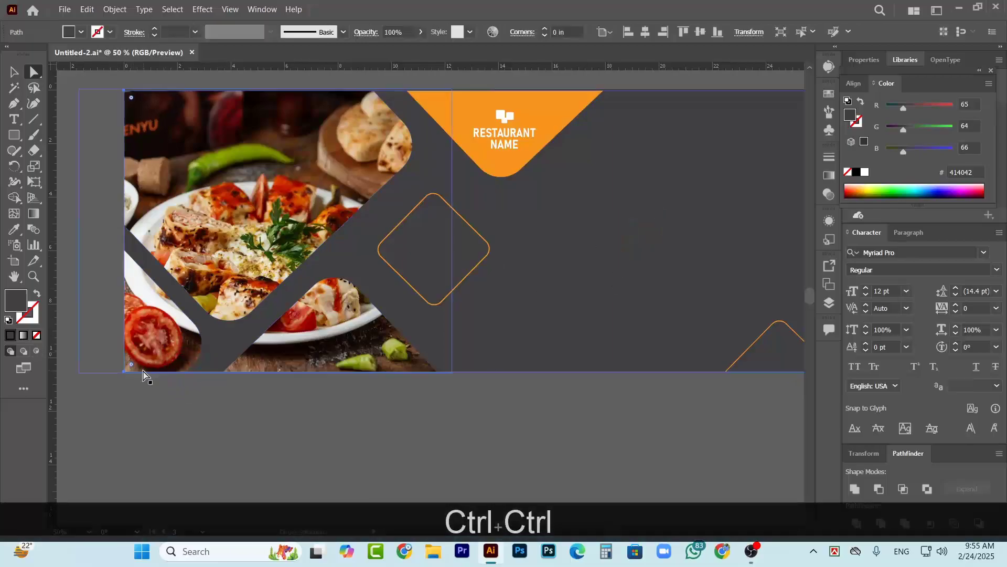
left_click_drag(122, 371, 523, 371)
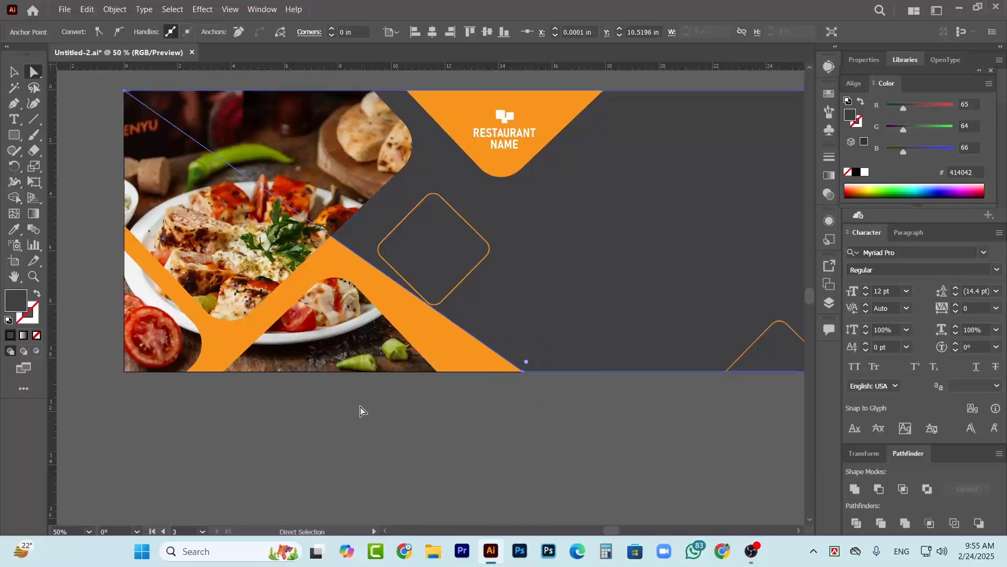
scroll(389, 386, "up", 1)
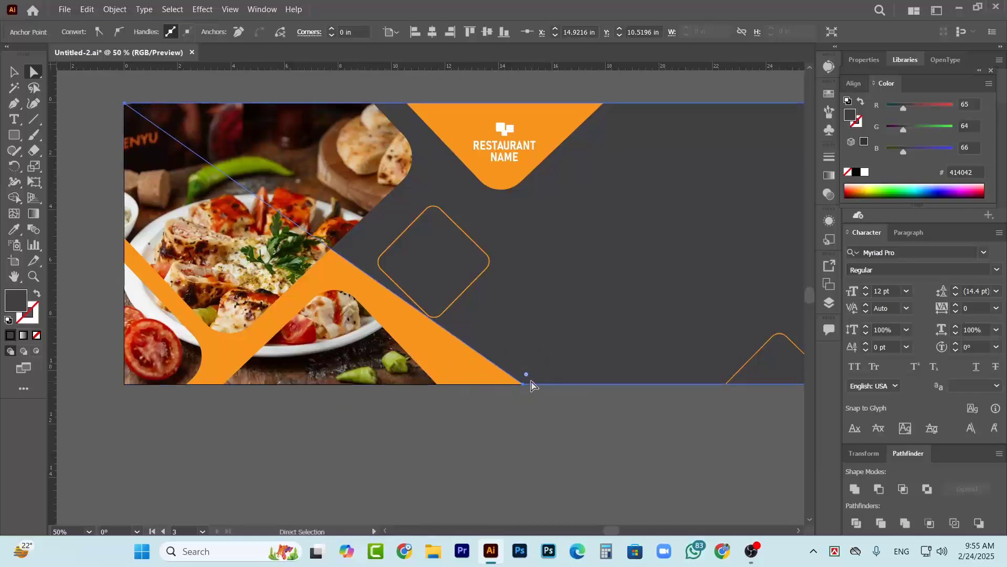
left_click_drag(524, 385, 470, 381)
- Move the dark background's upper-left anchor about 2.82 in right along the upper edge, making its slanted side match the diamonds, then deselect it
scroll(163, 257, "up", 2)
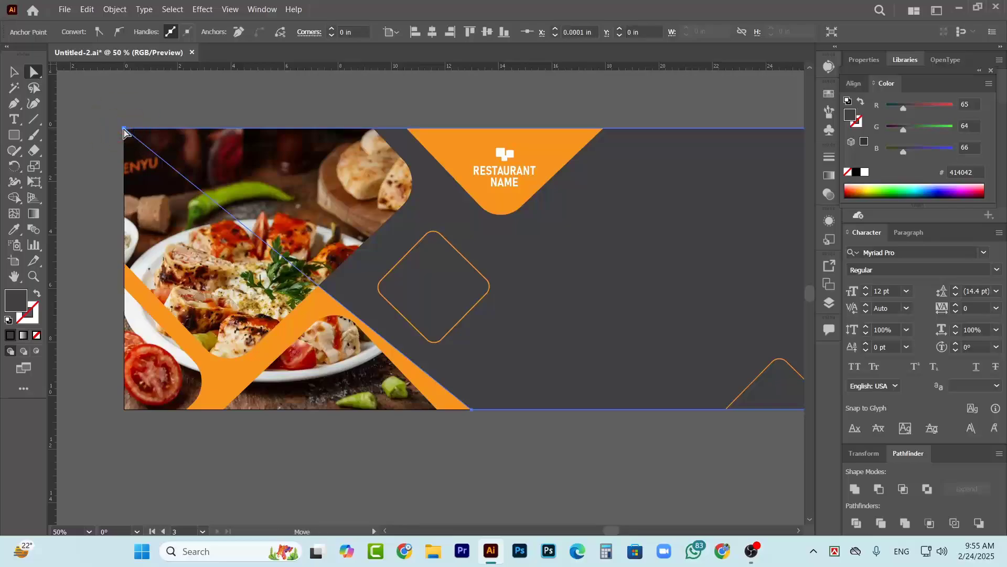
left_click_drag(124, 129, 200, 131)
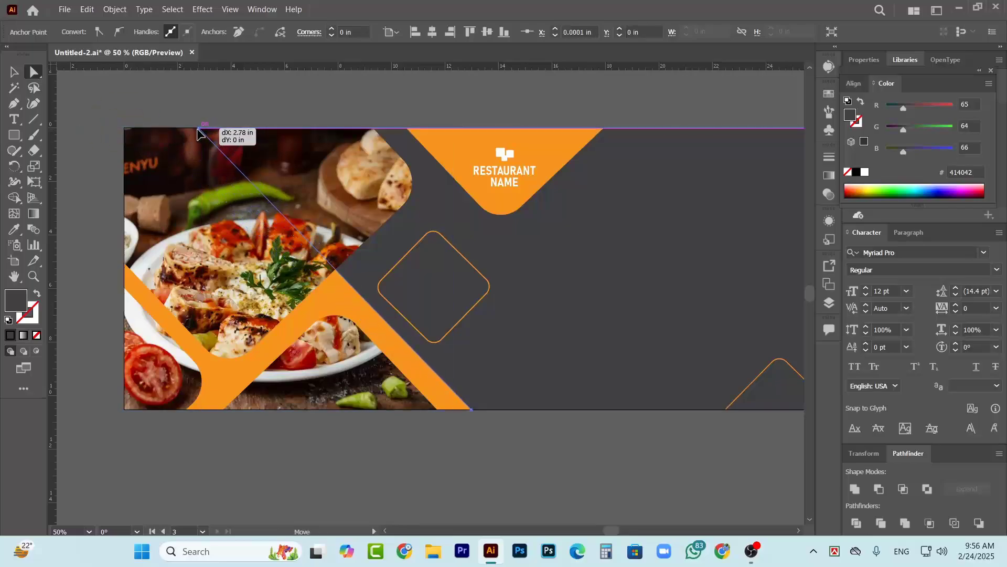
left_click_drag(199, 129, 199, 130)
scroll(371, 252, "down", 2)
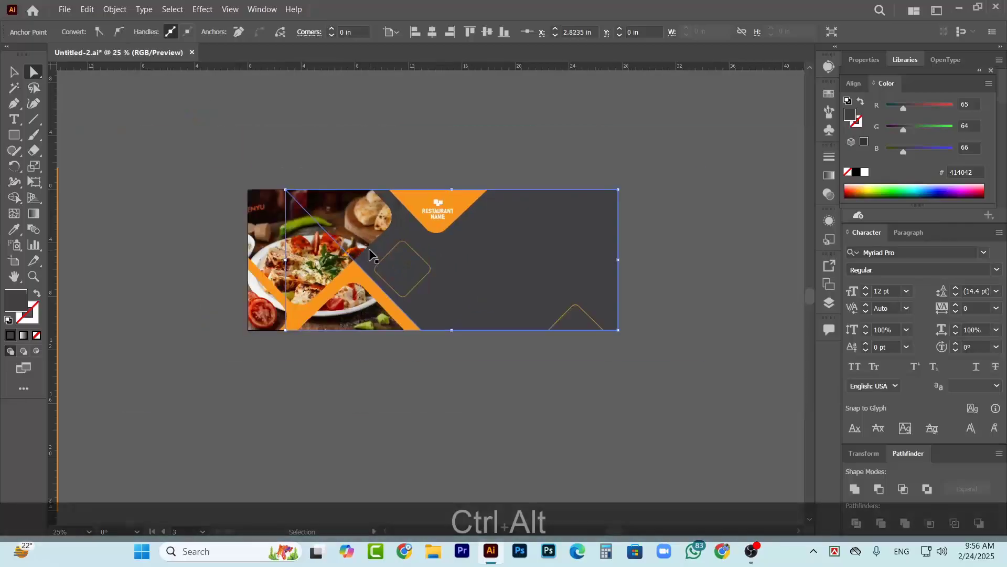
scroll(391, 315, "right", 2)
left_click(412, 347)
- Compare the new banner with the reference banners, examining the shading and shapes around the photo and discount diamond
scroll(421, 315, "left", 1)
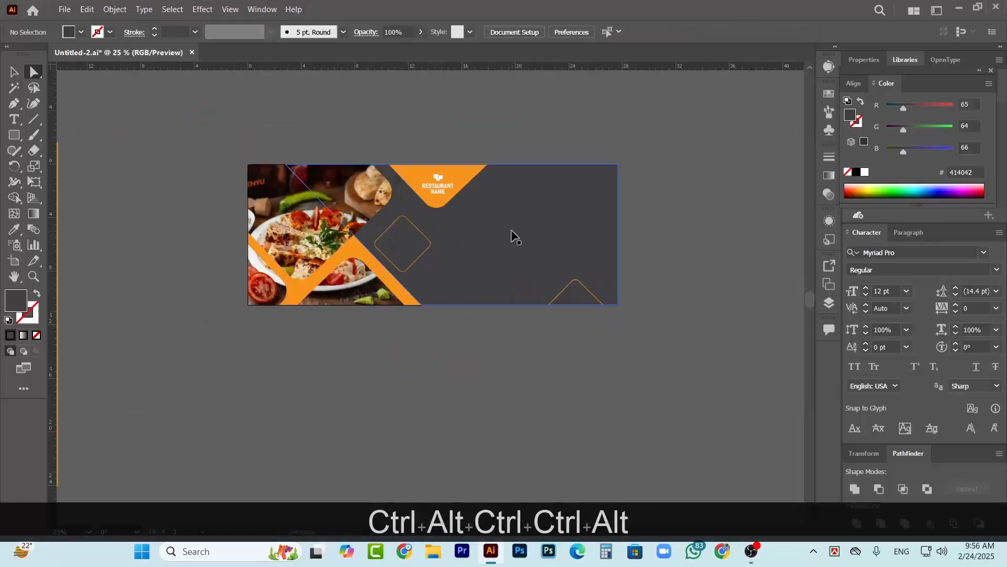
scroll(474, 325, "left", 1)
scroll(560, 242, "down", 1)
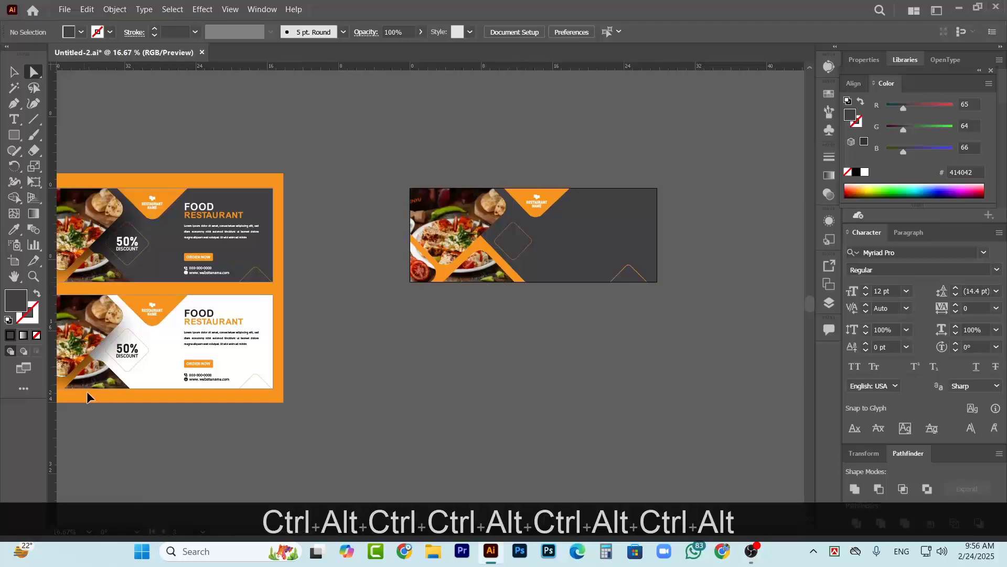
scroll(87, 391, "left", 2)
scroll(201, 244, "up", 3)
scroll(169, 248, "down", 2)
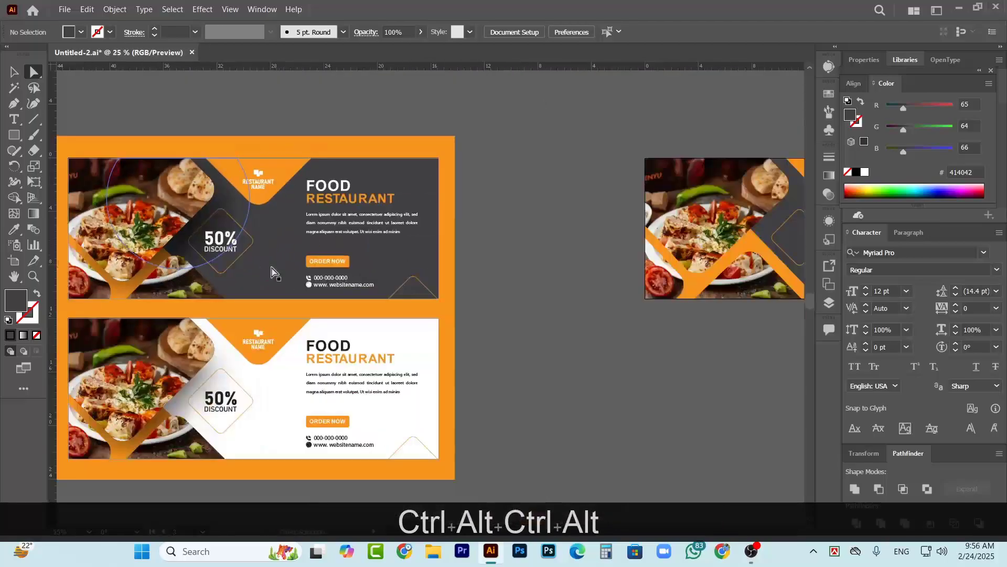
scroll(315, 315, "down", 1)
scroll(360, 354, "right", 2)
scroll(553, 299, "right", 2)
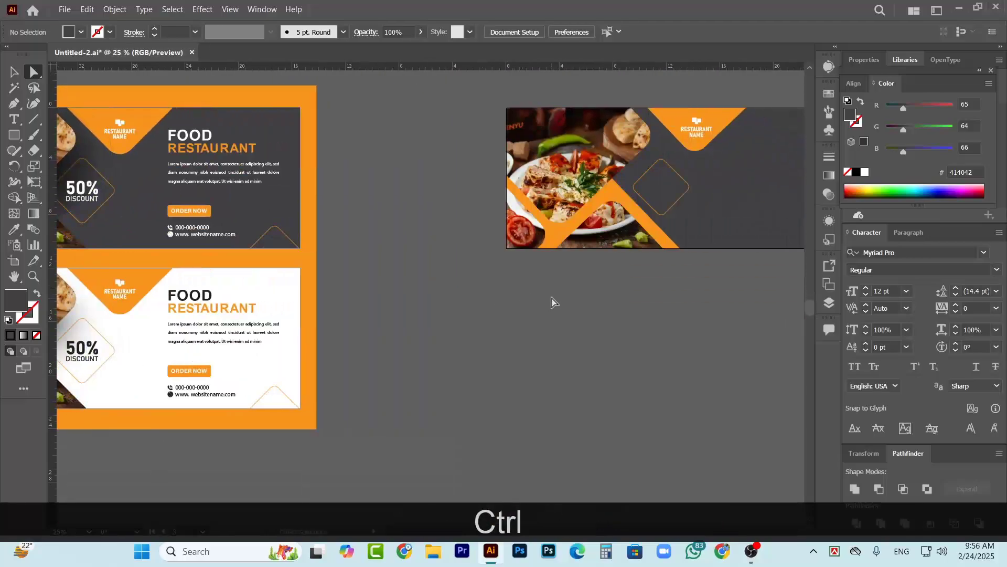
scroll(553, 300, "up", 1)
scroll(578, 236, "right", 3)
scroll(598, 183, "up", 2)
scroll(600, 189, "up", 1)
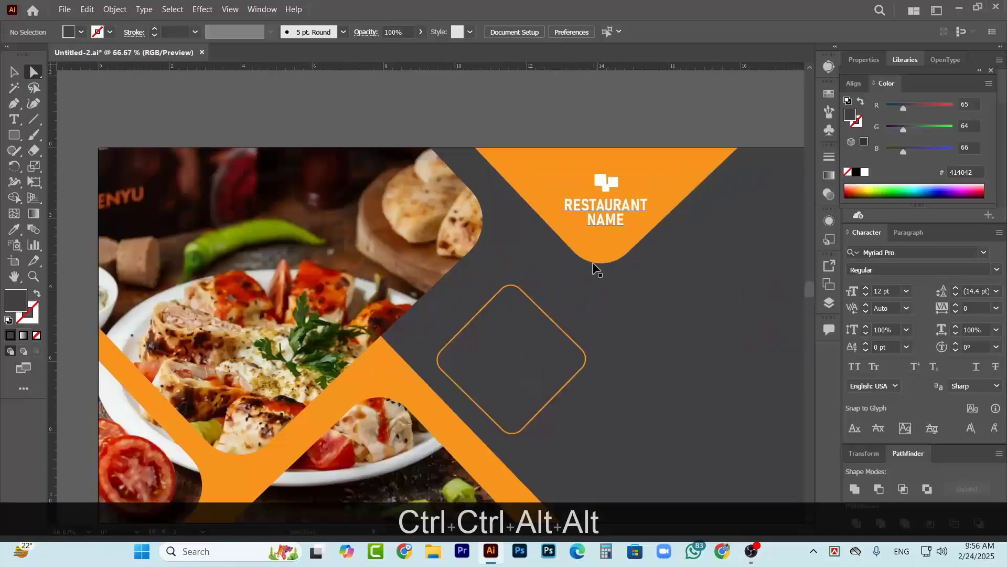
scroll(336, 341, "down", 1)
scroll(336, 367, "down", 1)
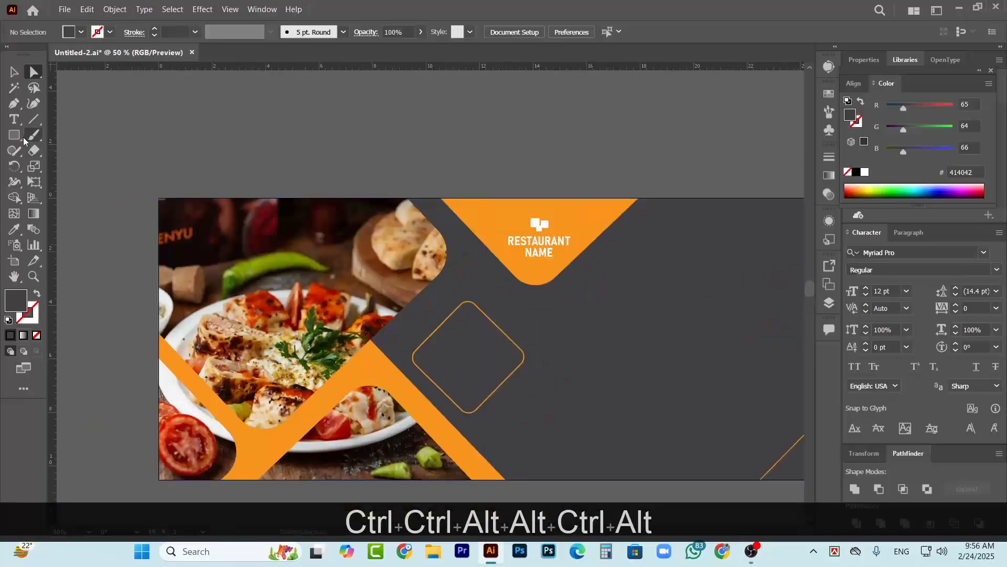
- Draw a circle about 6.63 in across with the Ellipse tool above the new banner
left_click(8, 135)
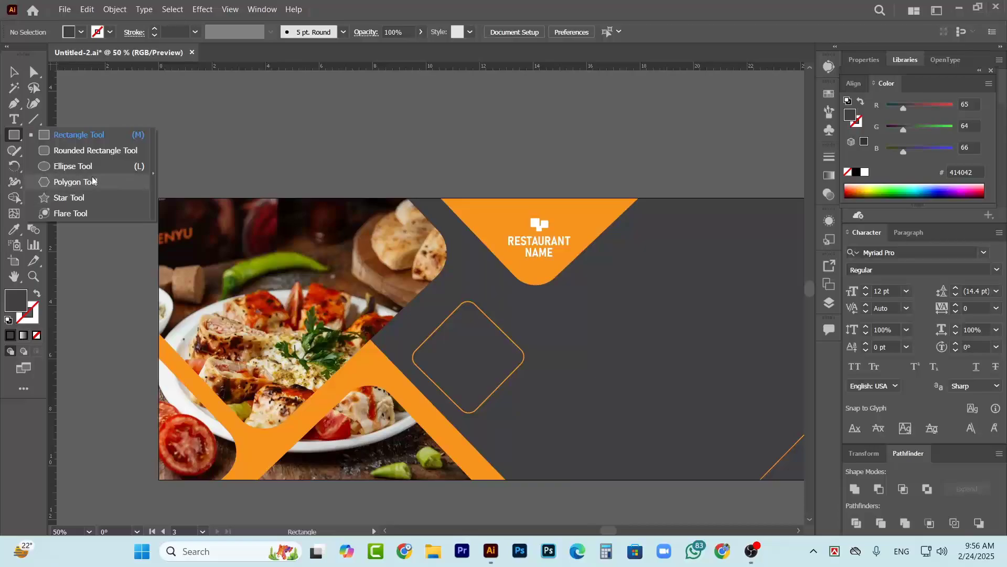
left_click(87, 162)
left_click_drag(375, 112, 461, 162)
scroll(462, 173, "up", 3)
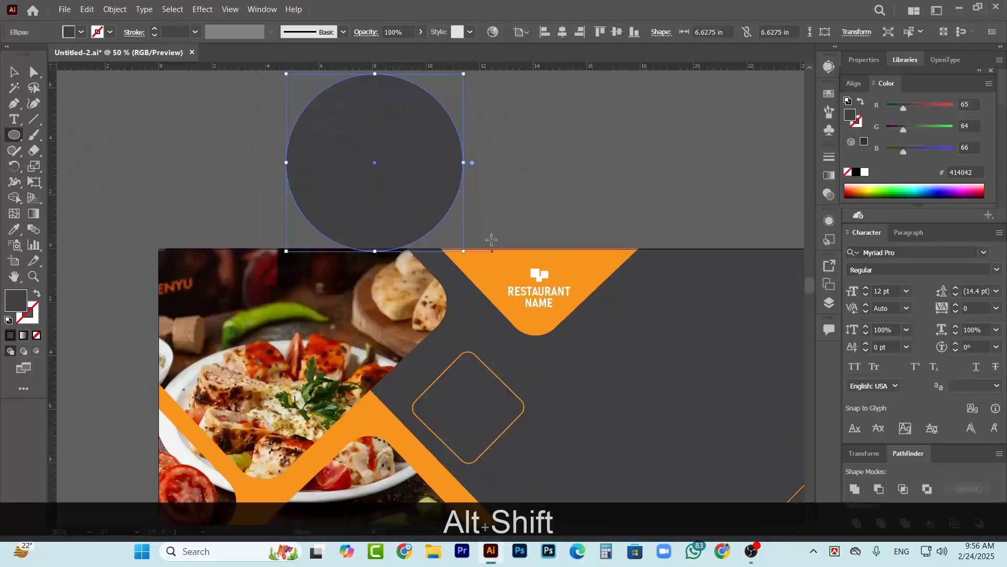
scroll(414, 294, "right", 1)
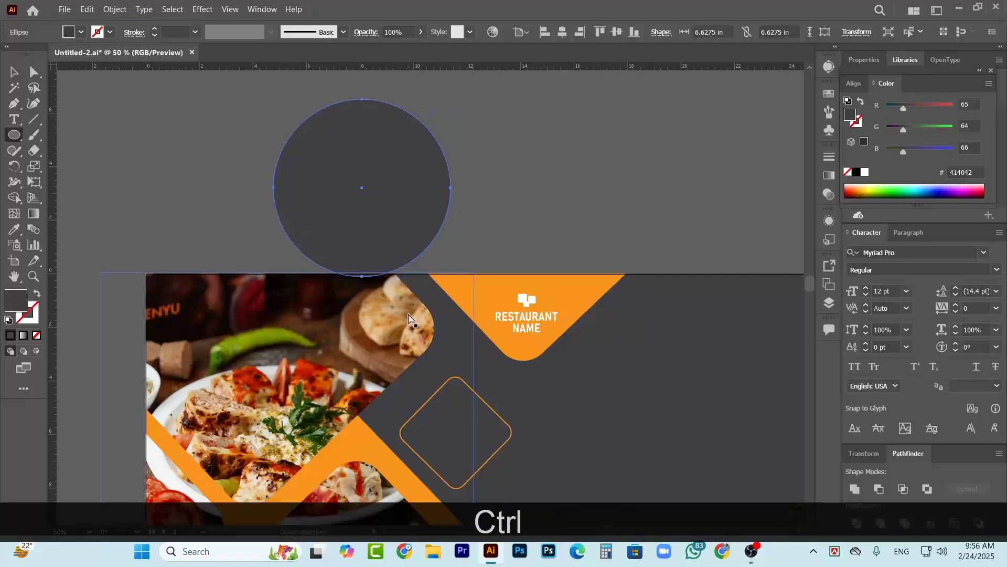
- Fill the circle with a radial gradient from a black centre to a white edge, setting the white stop to 0% opacity
left_click(829, 176)
left_click(787, 273)
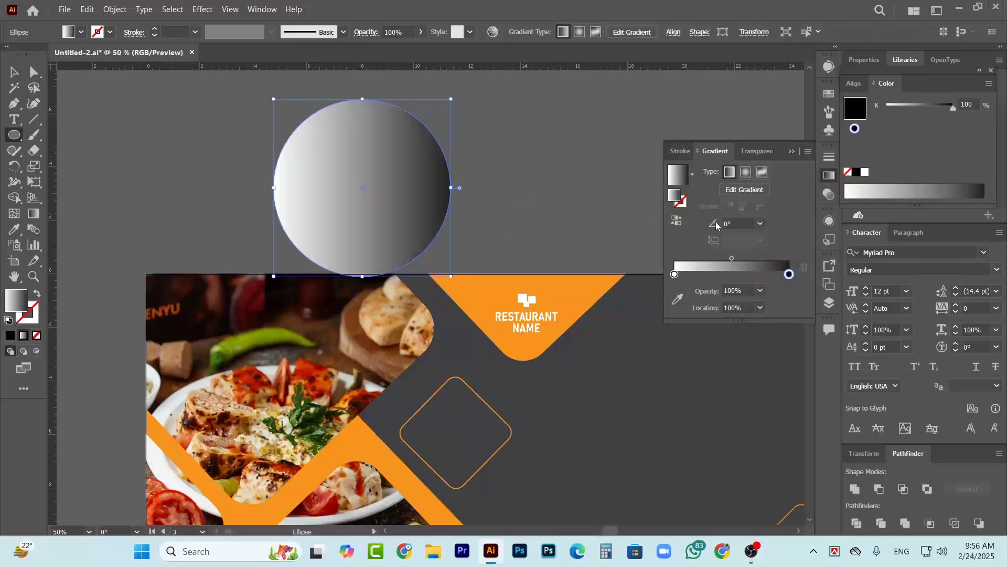
left_click(745, 172)
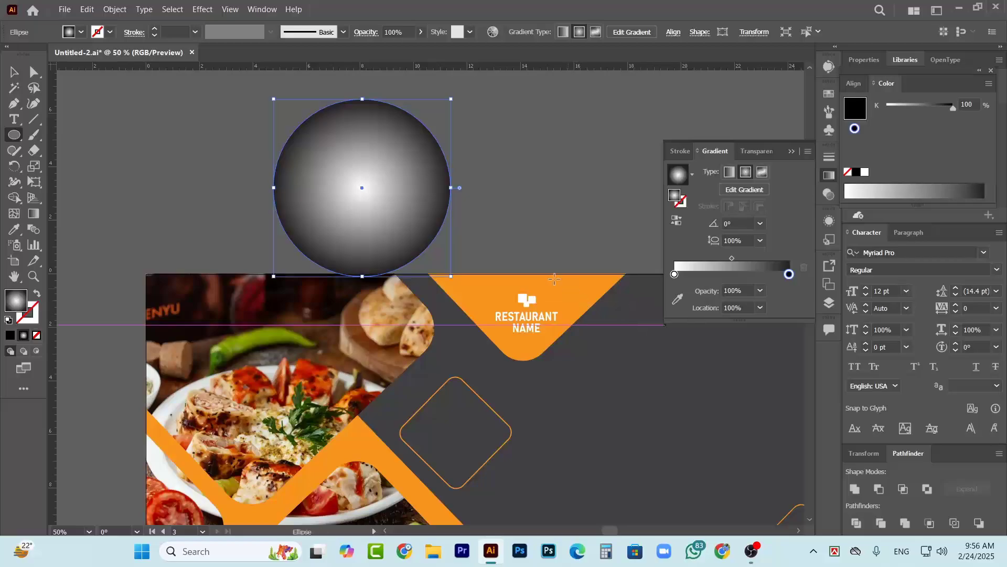
left_click_drag(675, 274, 789, 274)
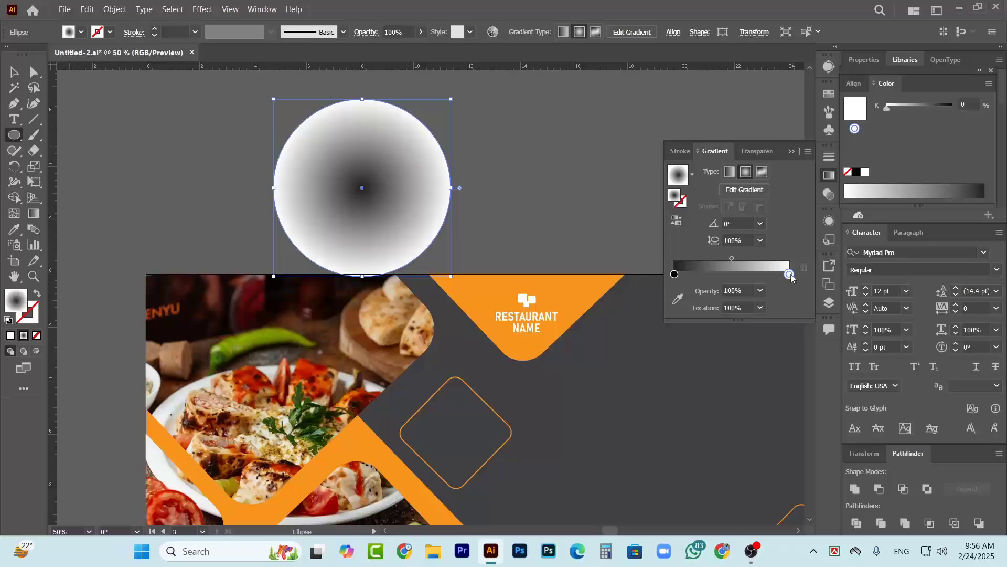
left_click(760, 292)
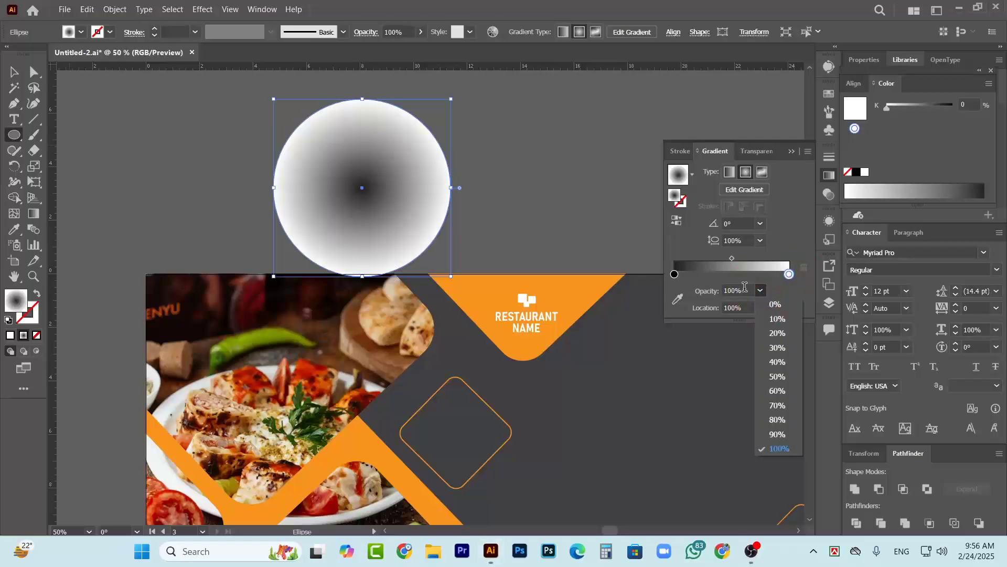
left_click(781, 307)
left_click(790, 151)
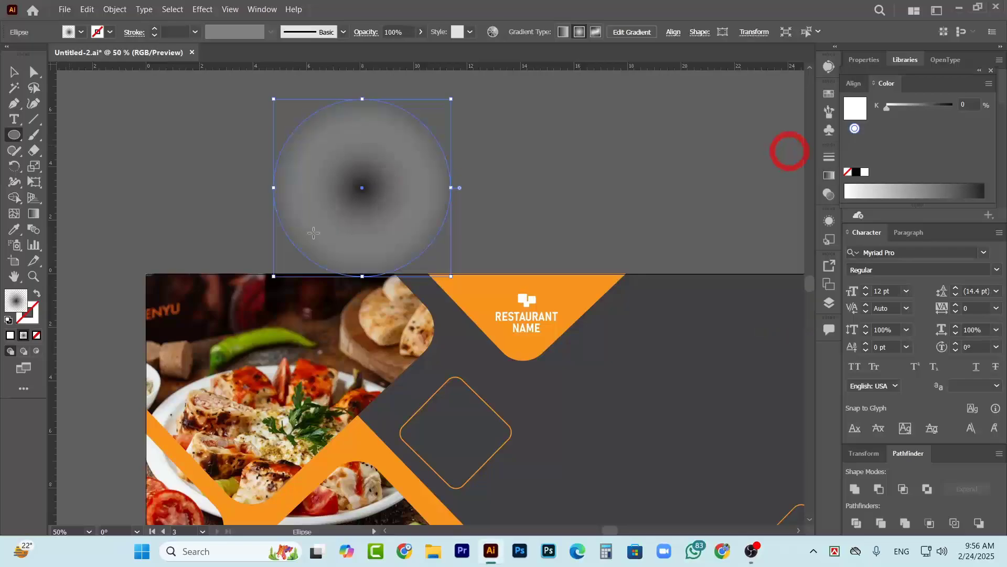
- Move the gradient circle onto the gap between the photo diamond and the discount outline and set its blending mode to Multiply
left_click(14, 72)
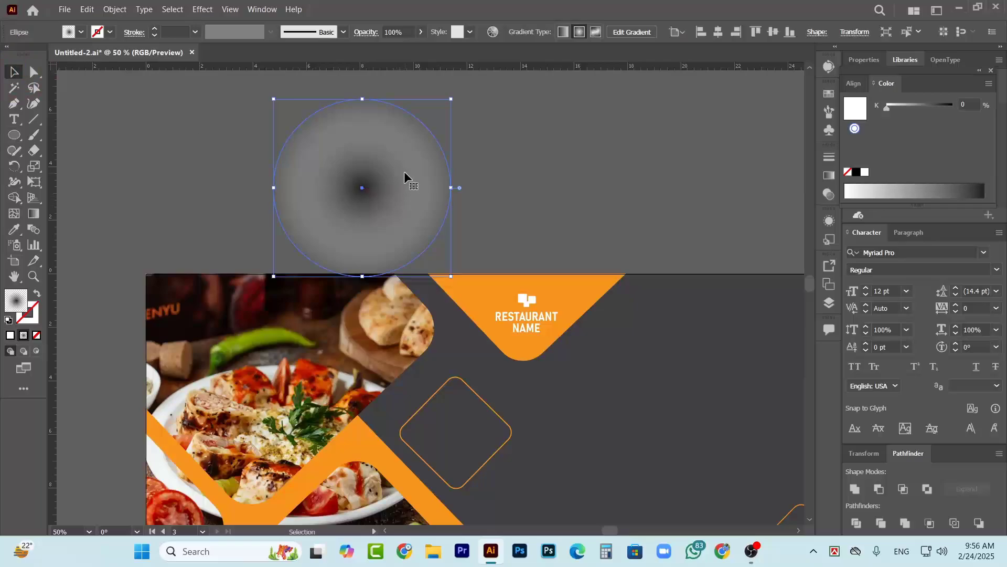
left_click_drag(404, 171, 424, 394)
scroll(466, 388, "down", 1)
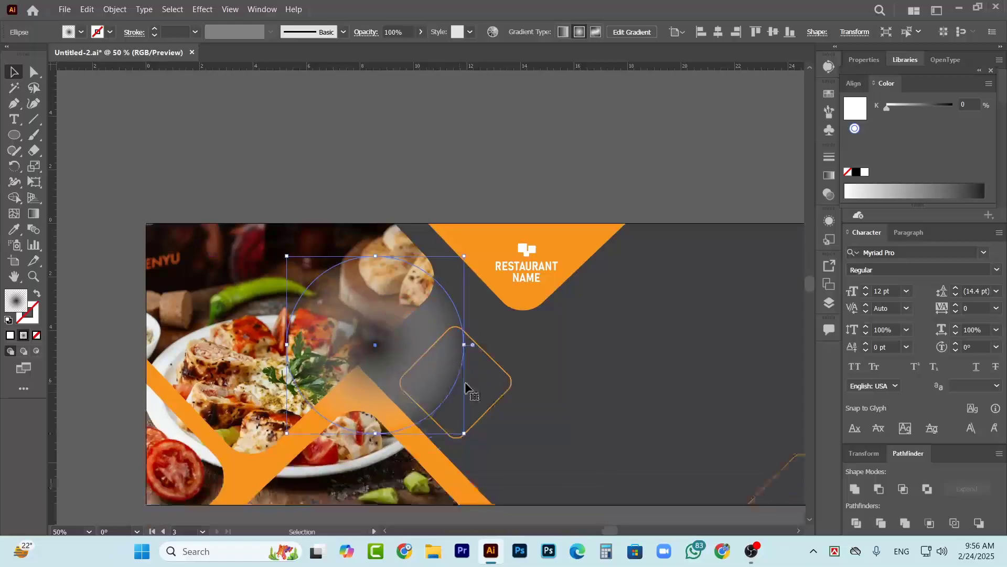
scroll(466, 388, "down", 1)
left_click(829, 194)
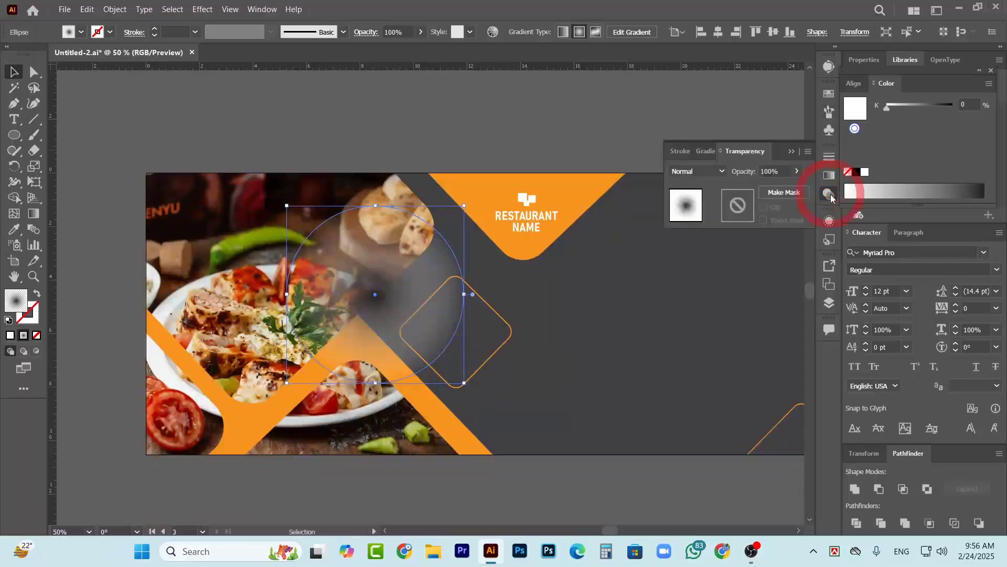
left_click(702, 172)
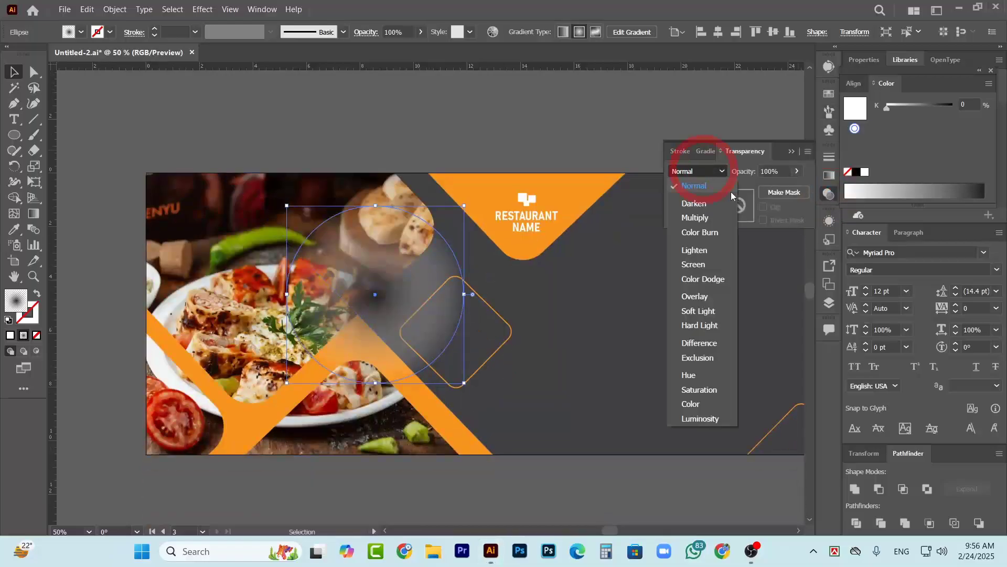
left_click(697, 218)
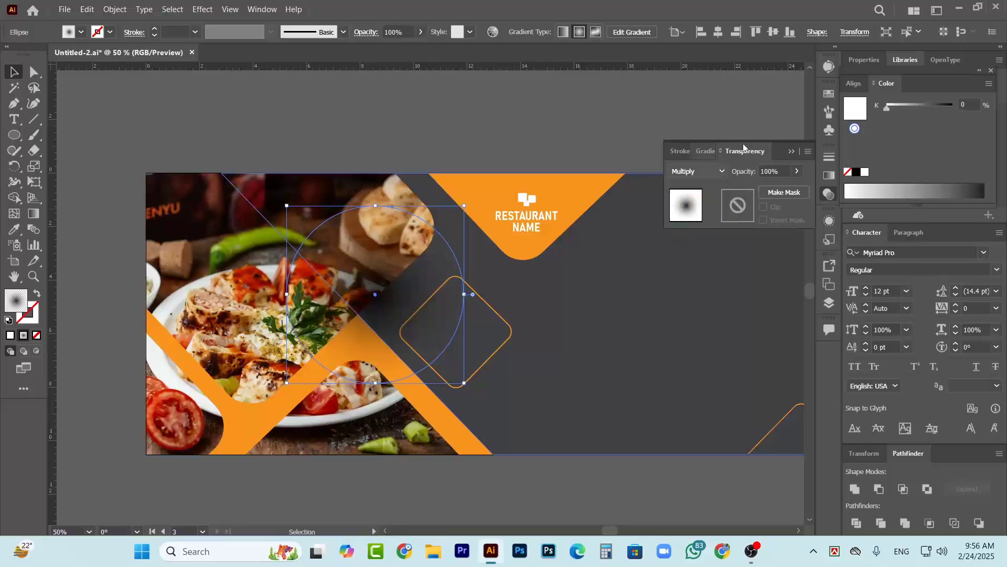
left_click(792, 152)
- Stretch the shadow circle symmetrically into a wide ellipse about 10 in wide and slightly taller than before
mouse_move(376, 320)
left_mouse_down()
mouse_move(366, 353)
mouse_move(373, 316)
left_mouse_up()
scroll(358, 323, "up", 2)
scroll(536, 258, "down", 1)
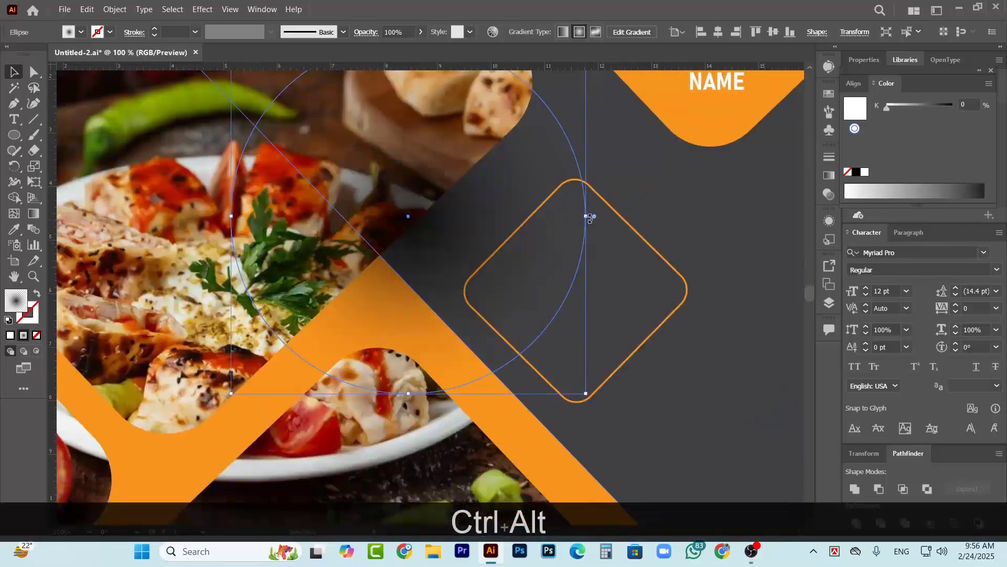
left_click_drag(587, 217, 762, 193)
scroll(412, 288, "down", 1)
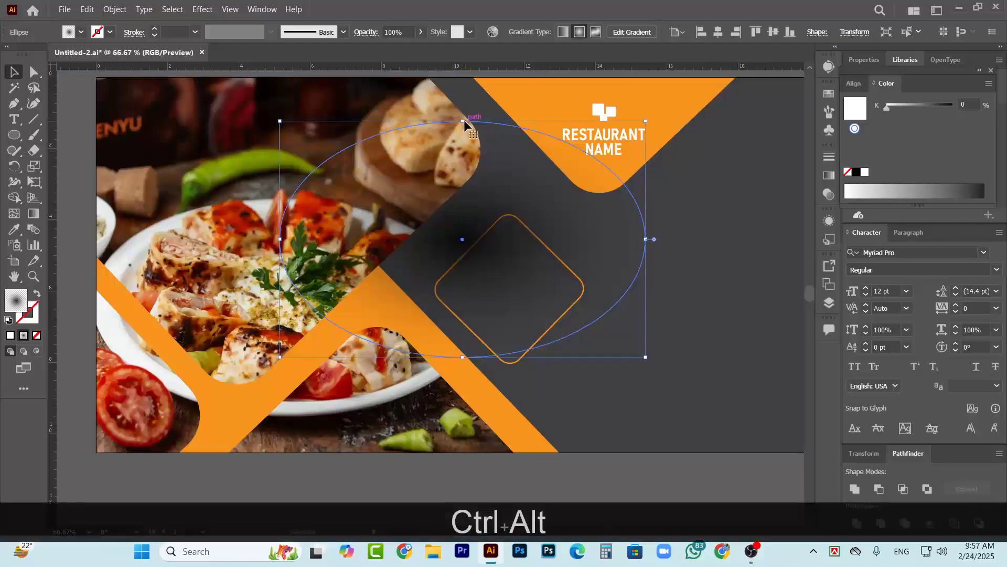
mouse_move(462, 121)
left_mouse_down()
mouse_move(472, 214)
mouse_move(472, 117)
left_mouse_up()
scroll(513, 212, "up", 1)
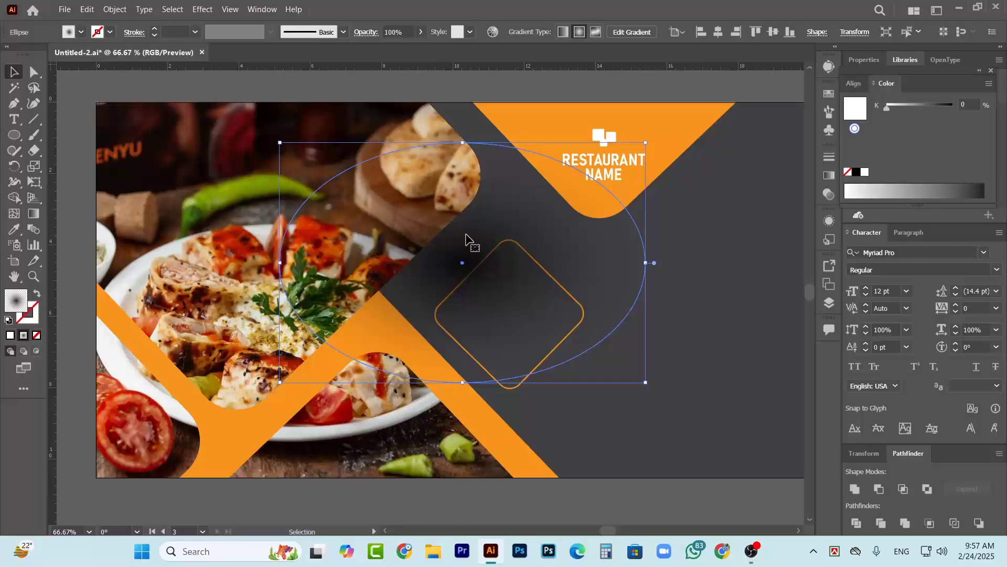
- Move the shadow ellipse up and left toward the photo diamond, send it backward behind the photo, and slightly increase its height
left_click_drag(465, 235, 410, 199)
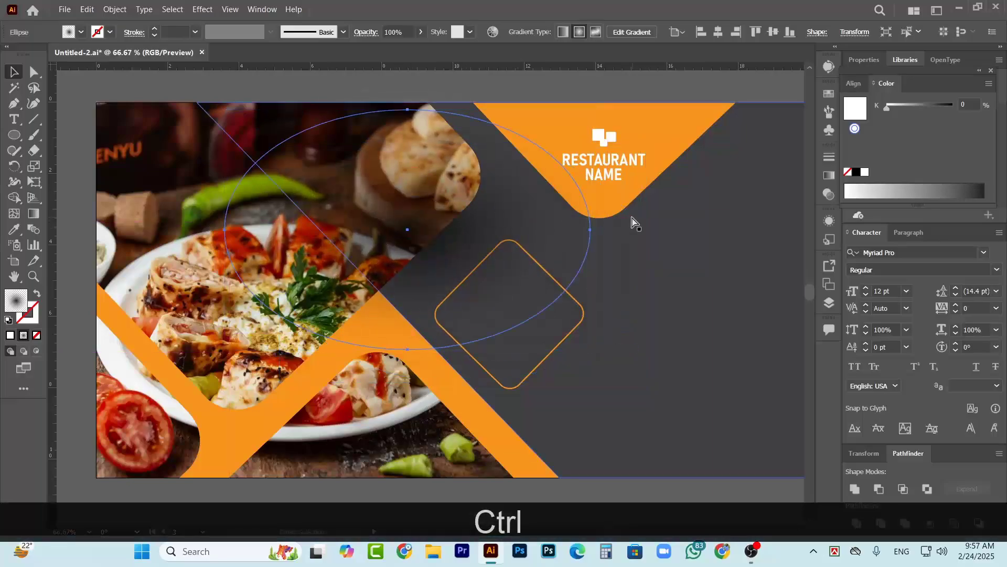
key("ctrl+bracketleft")
key("ctrl+bracketleft")
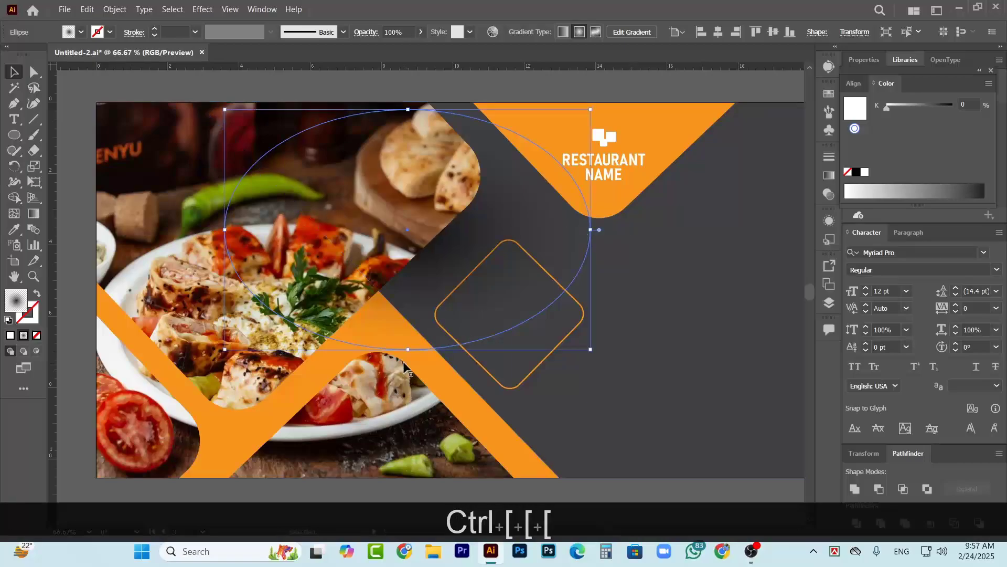
left_click_drag(407, 349, 408, 363)
scroll(519, 183, "down", 1)
- Duplicate the shadow ellipse down and left behind the photo diamond so it shades the orange strips, then deselect it
left_click_drag(496, 150, 319, 288)
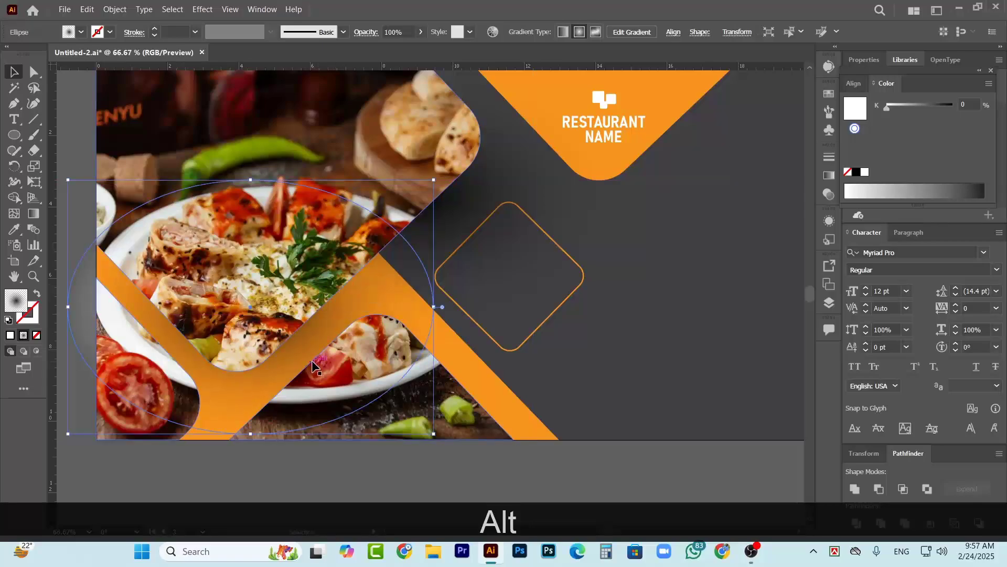
scroll(383, 272, "down", 2)
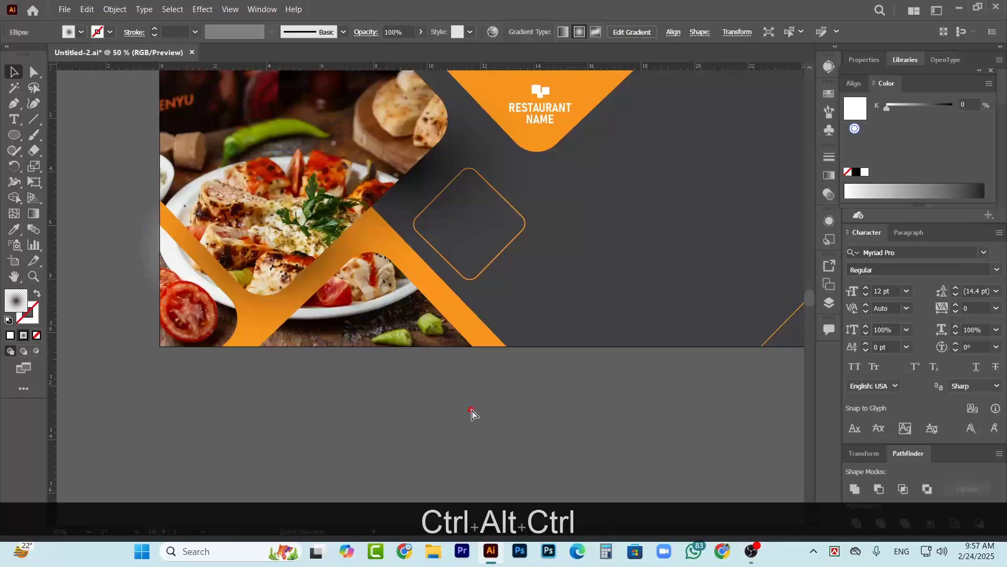
left_click(472, 409)
- Set the opacity of both shadow ellipses to 80% and deselect them
scroll(415, 388, "up", 1)
scroll(391, 351, "left", 4)
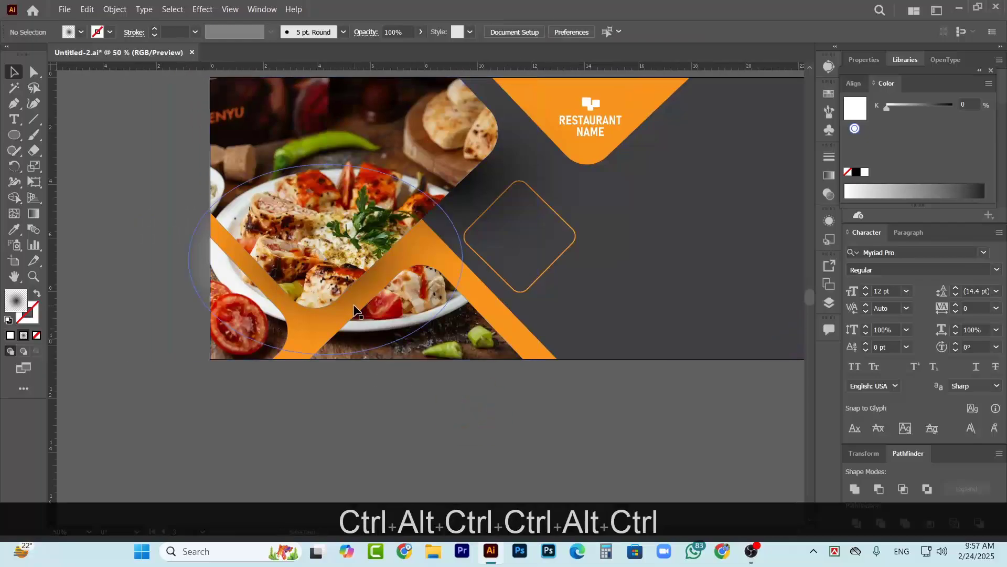
left_click(354, 311)
left_click(488, 171, "shift")
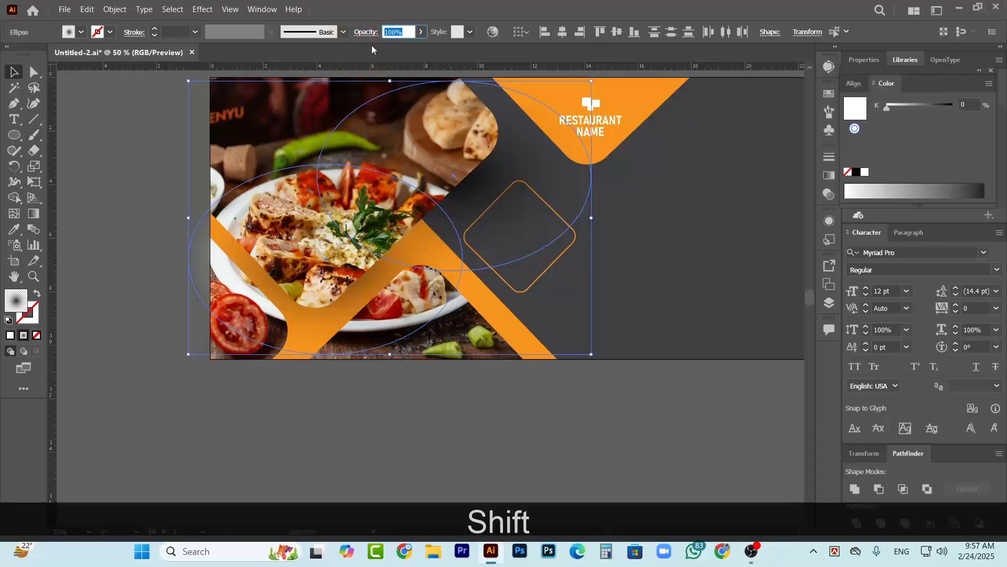
type("80")
key("Return")
key("ctrl")
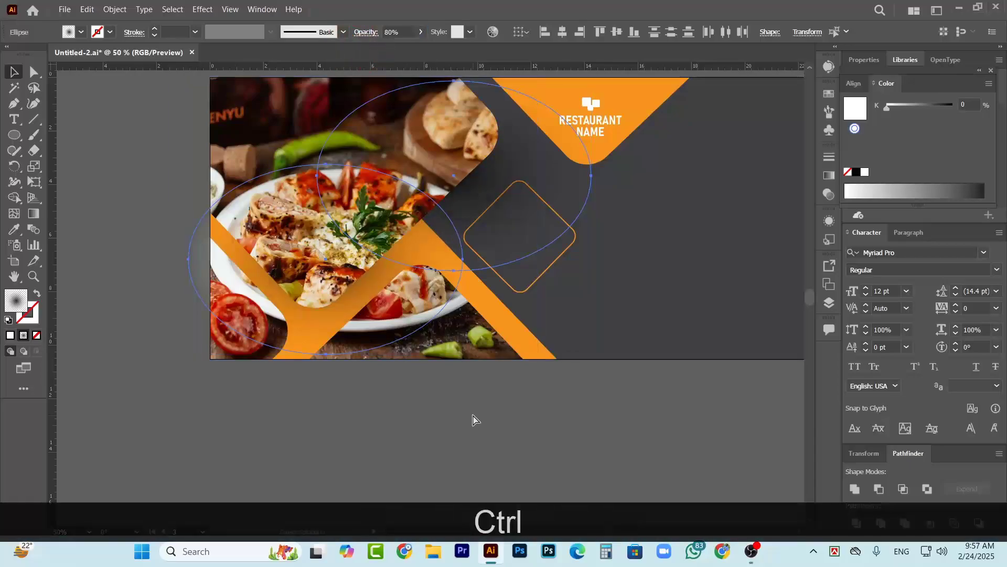
left_click(472, 420, "ctrl")
- Copy the "50% DISCOUNT" text from the dark reference banner into the new banner's small diamond outline
scroll(408, 407, "down", 3)
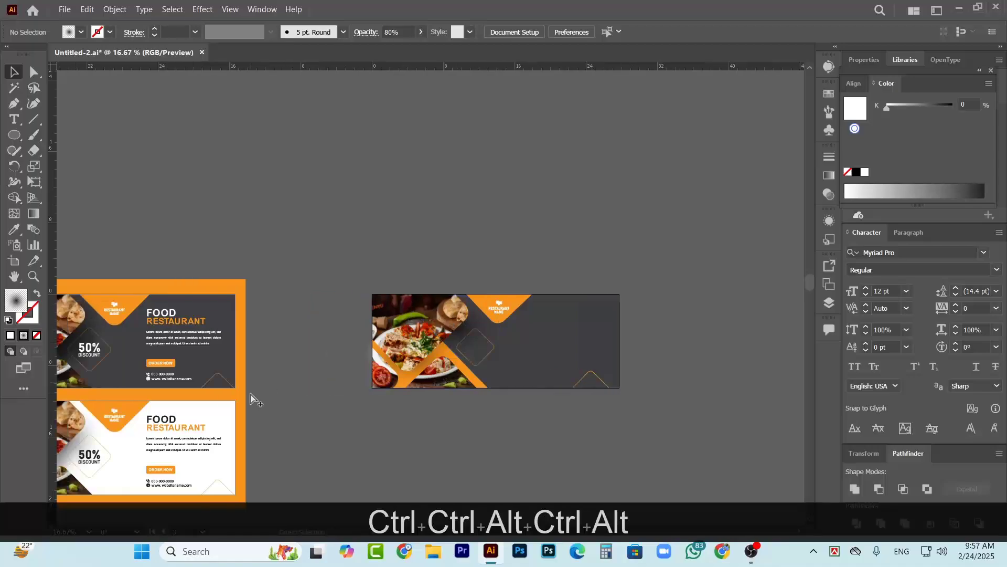
scroll(116, 419, "up", 1)
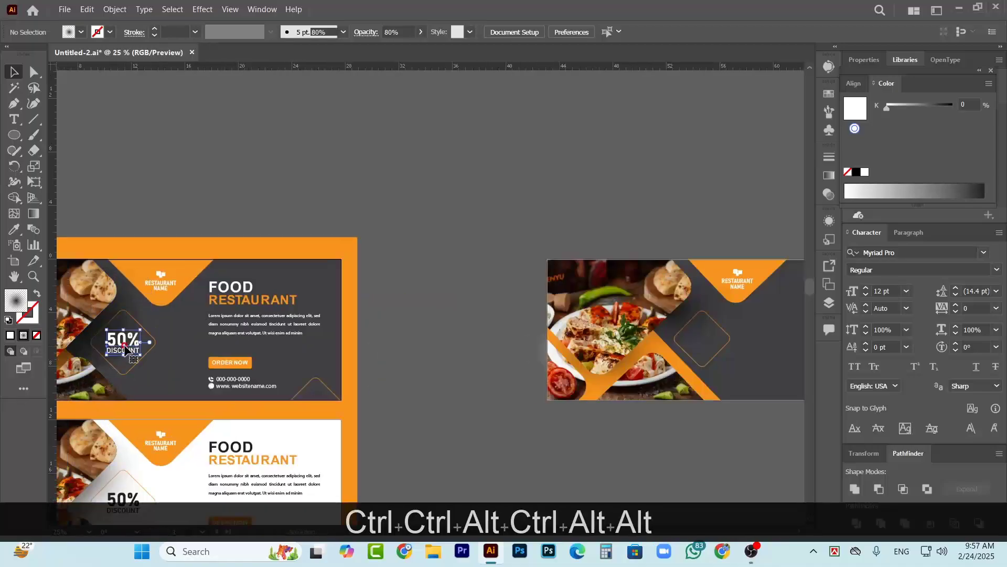
left_click(133, 358)
left_click_drag(127, 344, 706, 342)
scroll(719, 385, "right", 2)
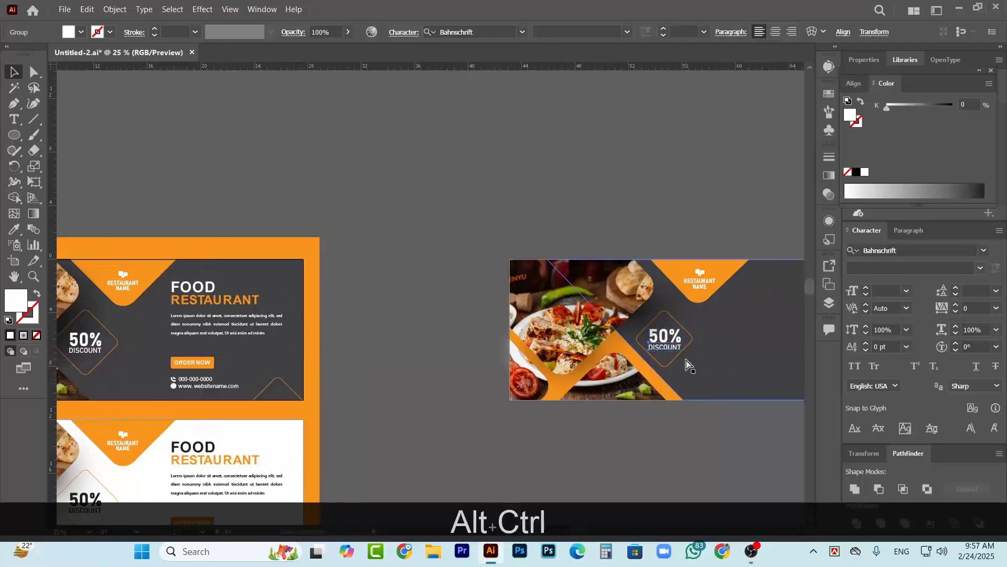
- Enlarge the diamond outline around the discount text proportionally from its centre and move it slightly right and up
scroll(689, 364, "up", 3)
scroll(689, 350, "up", 2)
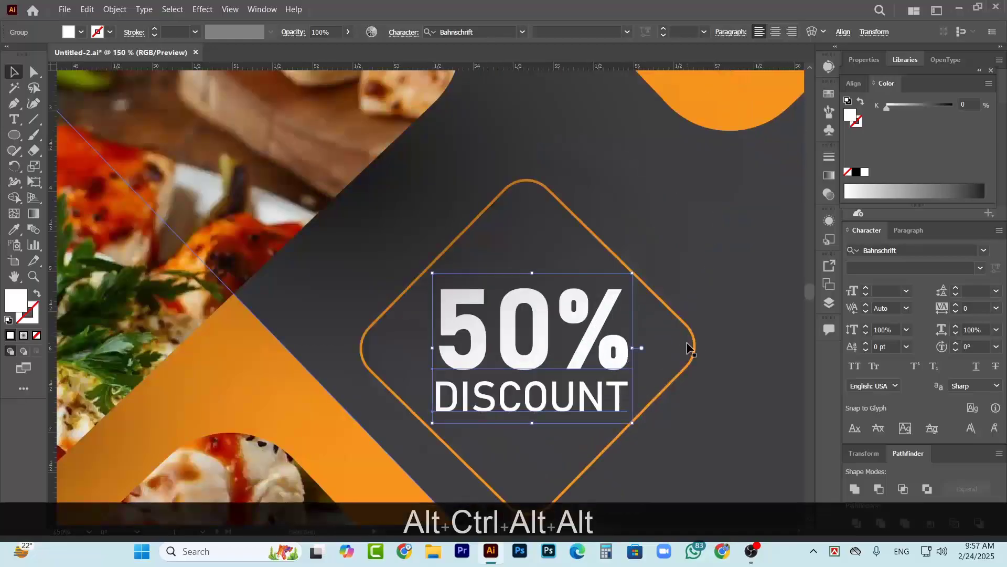
left_click(696, 347)
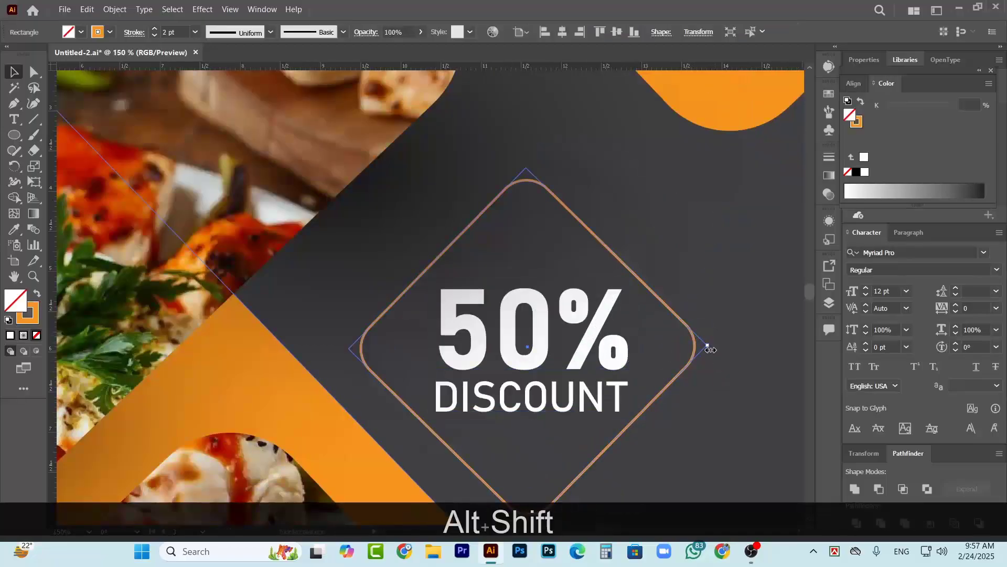
left_click_drag(708, 346, 743, 358)
scroll(734, 366, "down", 2)
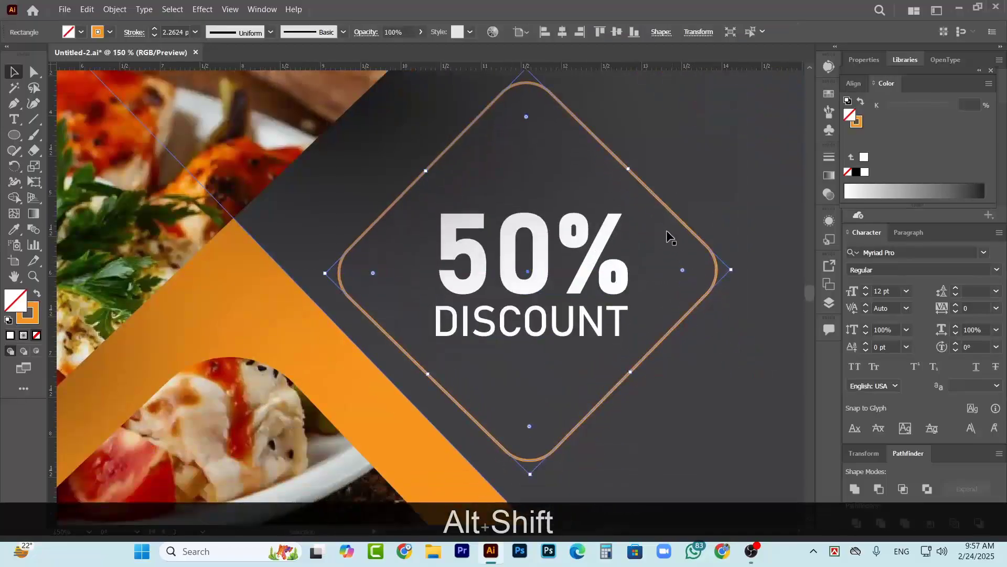
left_click_drag(539, 259, 580, 244)
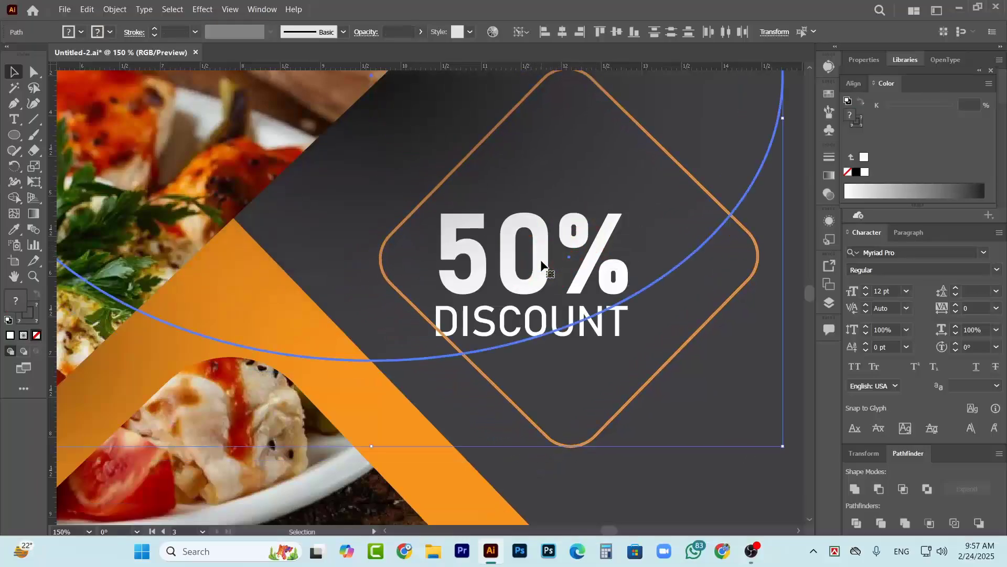
left_click(613, 334)
left_click(582, 263)
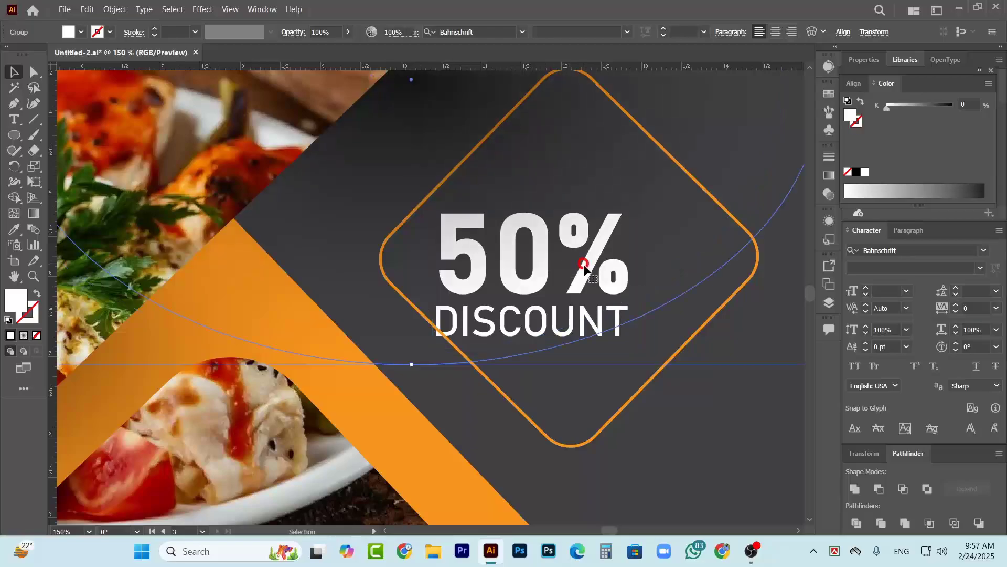
key("ctrl+z")
key("ctrl+z")
key("ctrl+z")
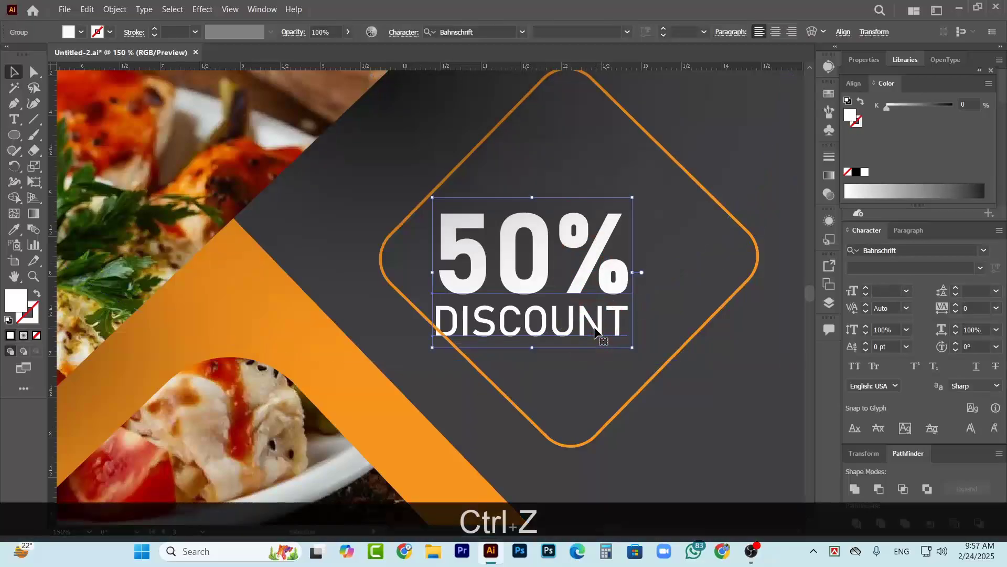
- Move the "50% DISCOUNT" text to the centre of the enlarged diamond outline, then deselect it
left_click_drag(599, 331, 626, 321)
scroll(521, 444, "down", 5)
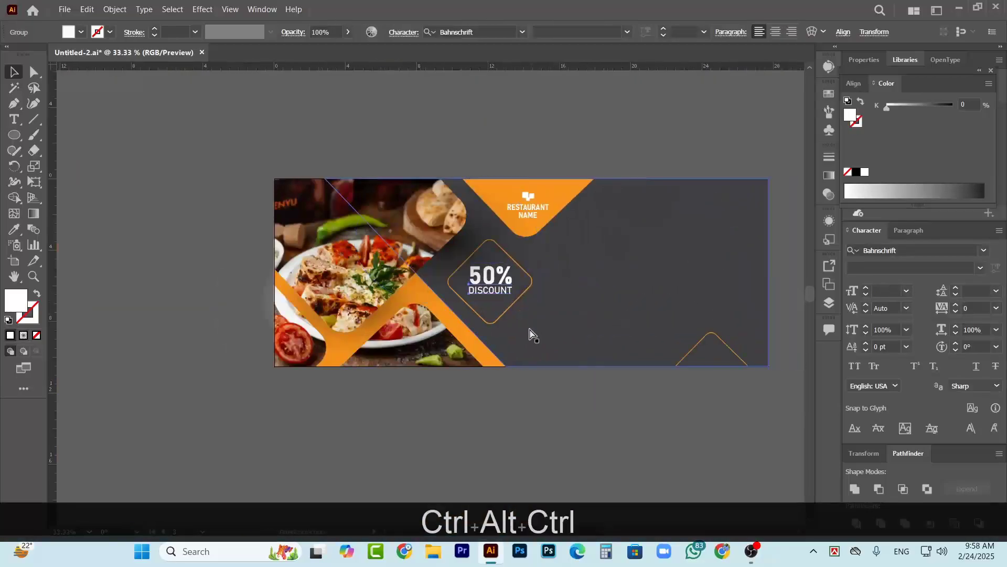
left_click(521, 444)
scroll(600, 404, "down", 2)
scroll(609, 323, "down", 1)
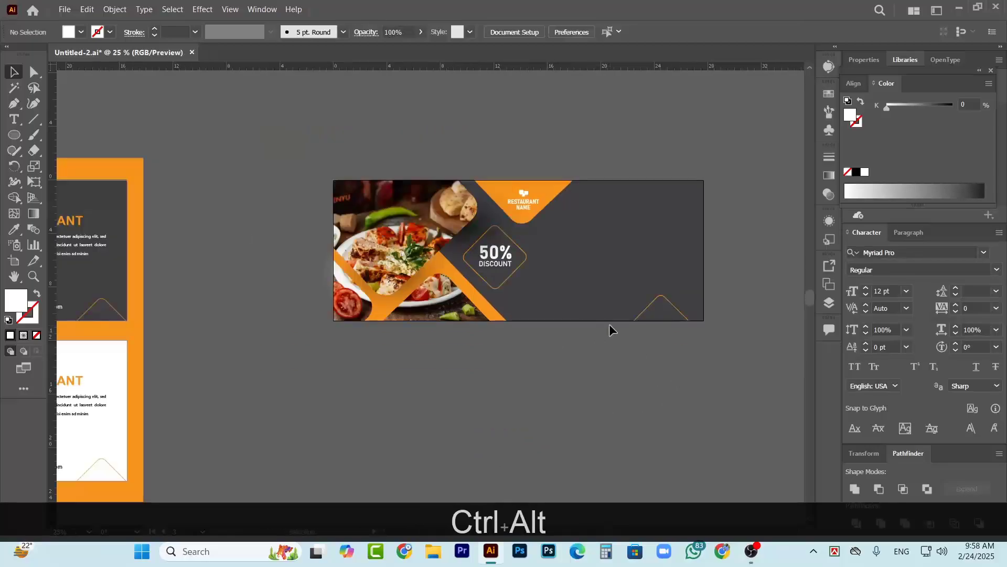
scroll(672, 312, "up", 2)
scroll(666, 353, "down", 2)
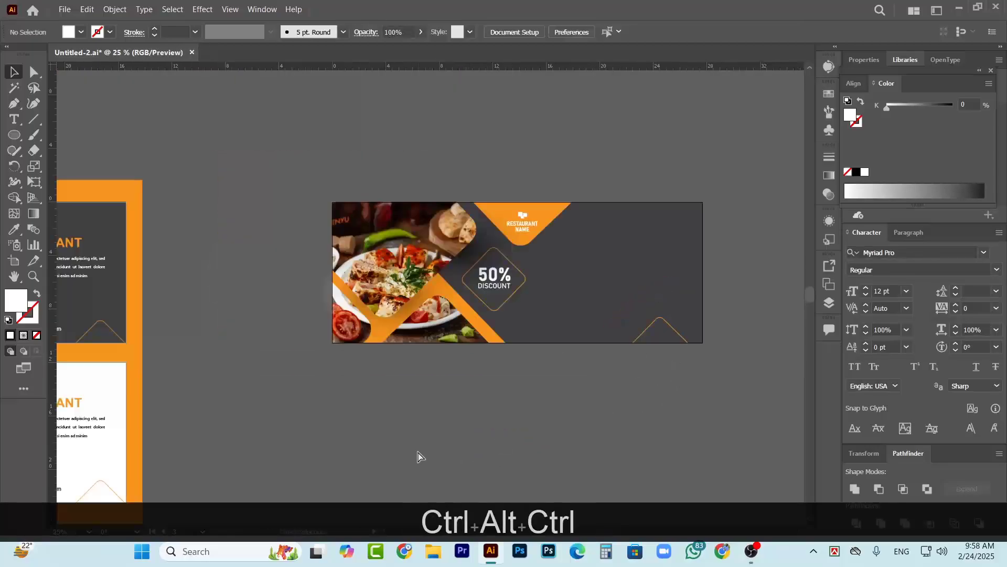
- Move the peaked orange outline on the new banner's bottom edge horizontally towards the banner's bottom-right corner and deselect it
scroll(418, 456, "left", 3)
scroll(677, 394, "up", 3)
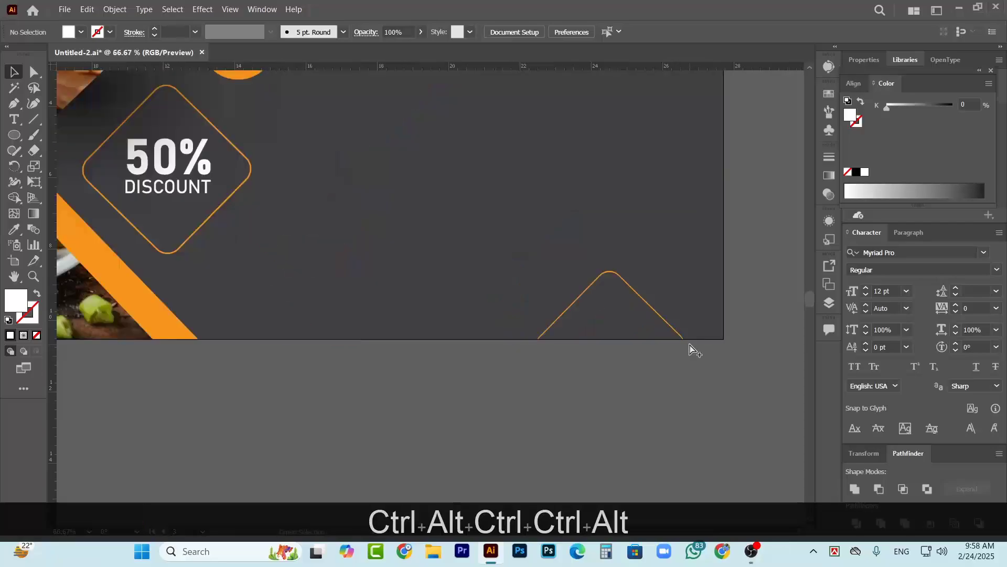
left_click_drag(674, 329, 706, 333)
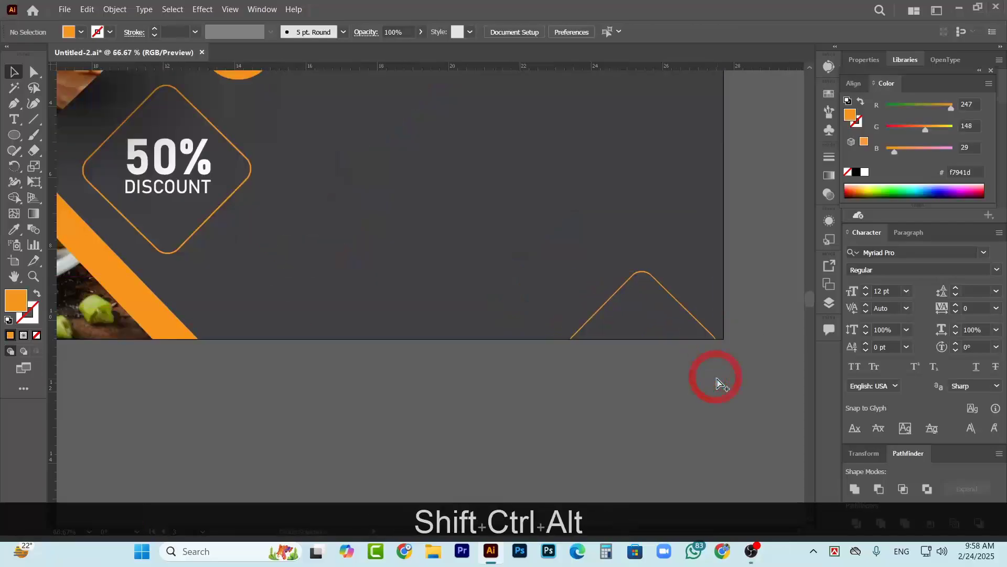
- Copy the FOOD RESTAURANT headline, lorem ipsum paragraph, ORDER NOW button and contact details from the dark reference banner into the new banner
scroll(714, 378, "down", 4)
scroll(369, 357, "up", 2)
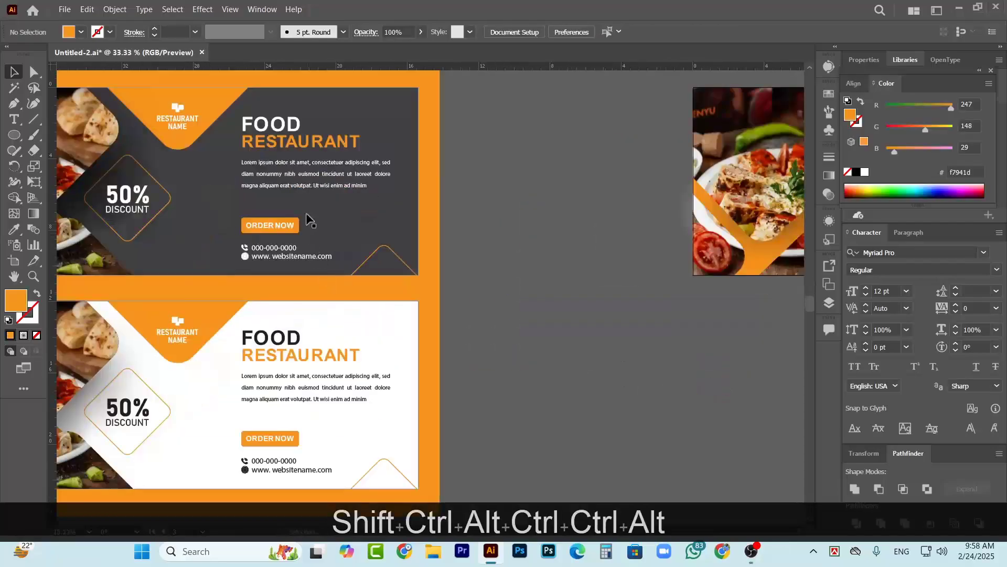
scroll(305, 221, "up", 1)
left_click(271, 239)
scroll(275, 253, "up", 4)
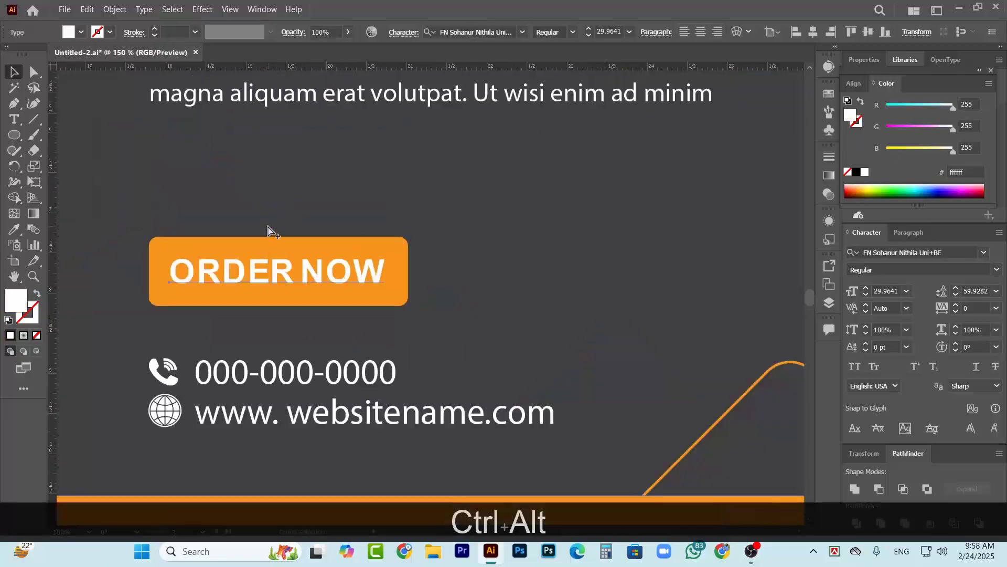
left_click(391, 247, "shift")
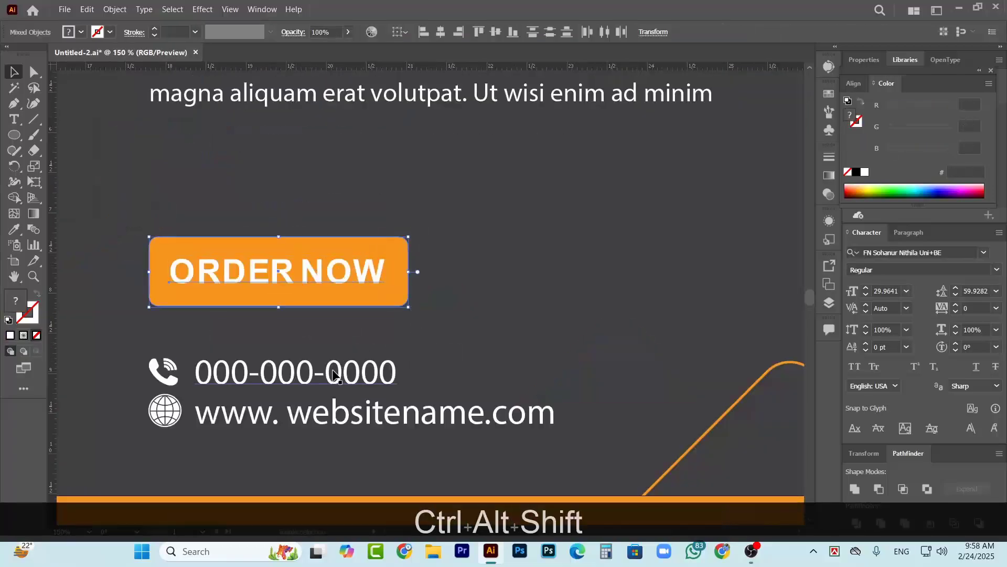
left_click(339, 370, "shift")
scroll(378, 420, "up", 4)
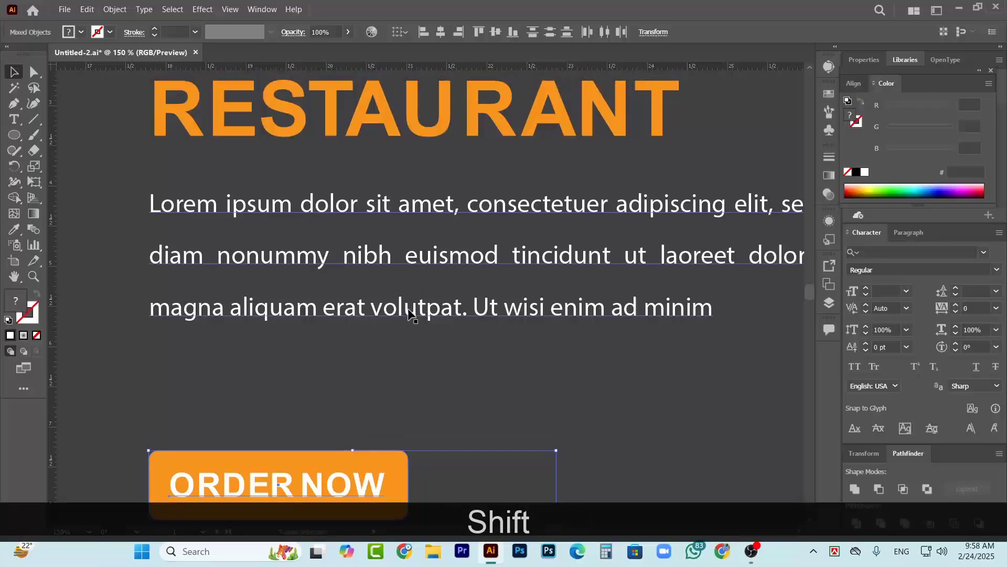
left_click(405, 315, "shift")
scroll(394, 278, "up", 3)
left_click(387, 246, "shift")
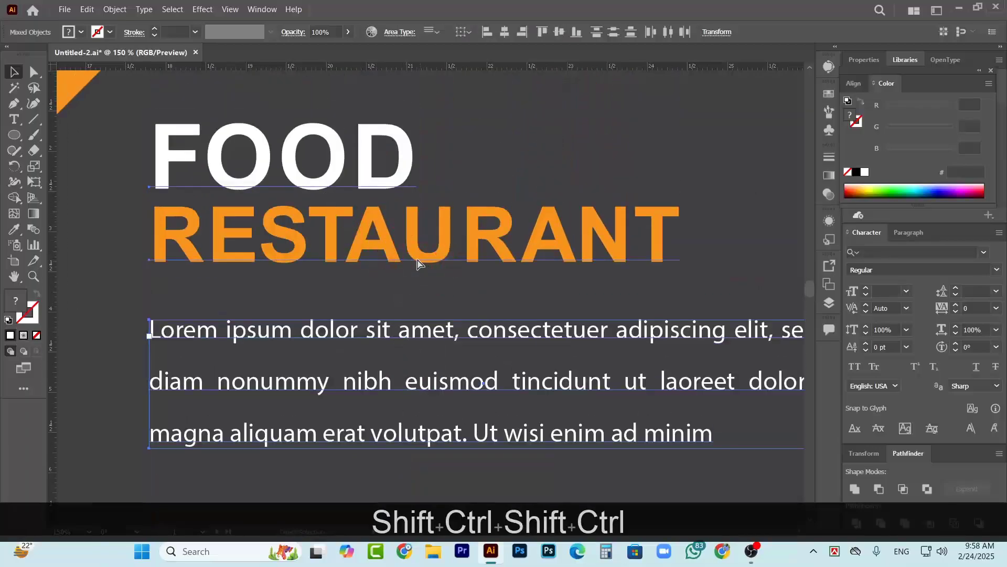
scroll(426, 267, "down", 5)
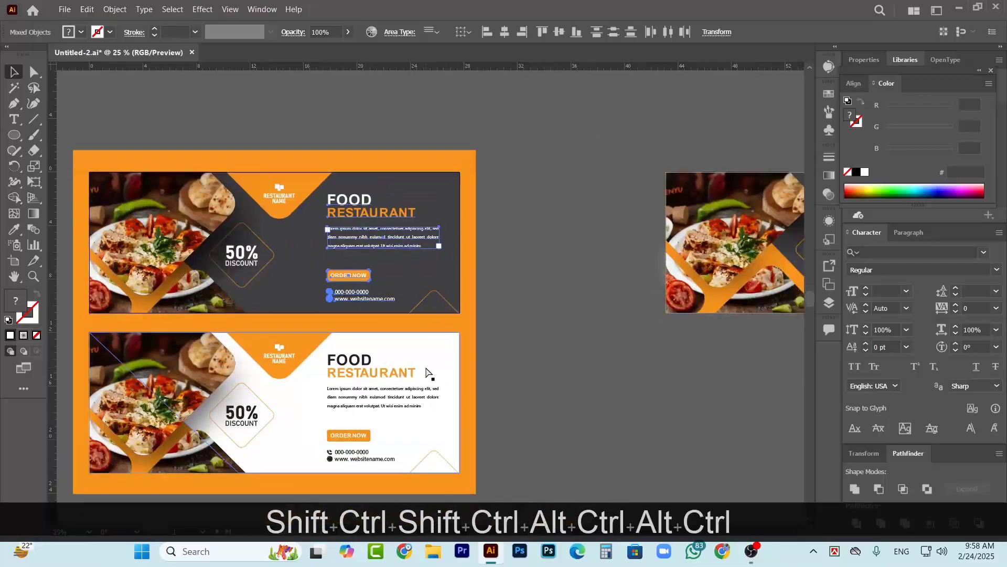
scroll(427, 372, "right", 5)
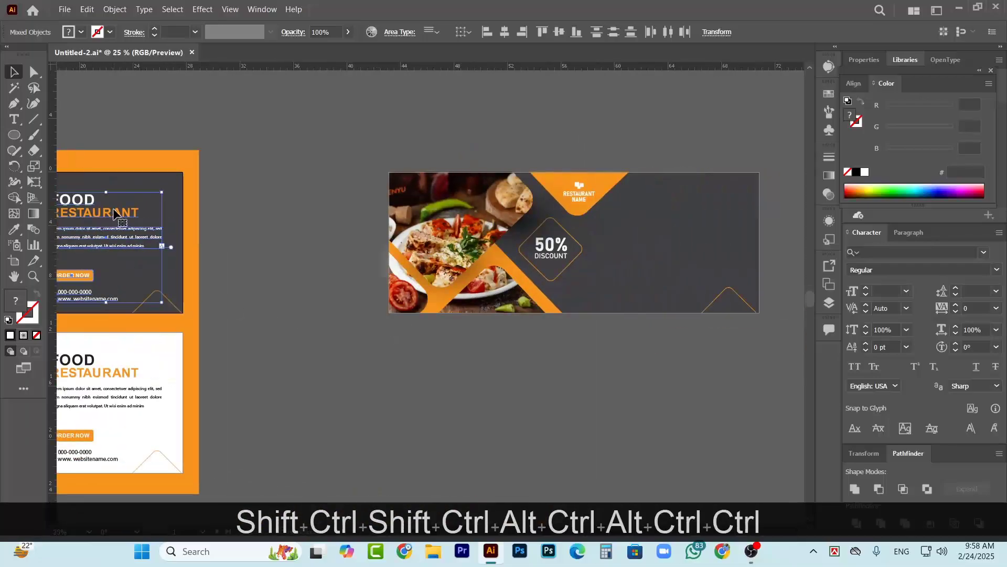
left_click_drag(115, 219, 693, 212)
left_click(719, 335)
- Duplicate the new banner's artboard with its artwork directly below the original
scroll(640, 386, "down", 3)
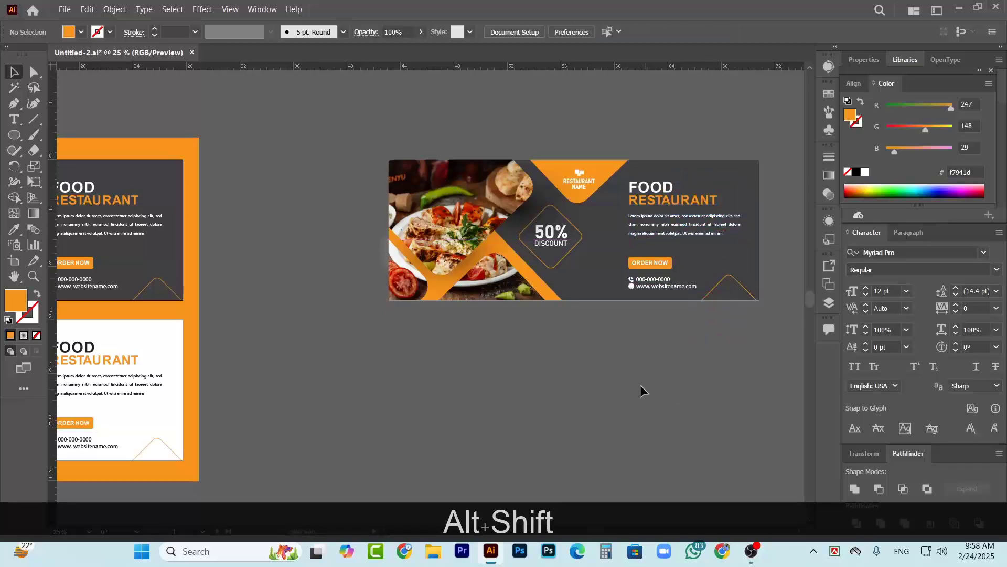
scroll(559, 276, "down", 3)
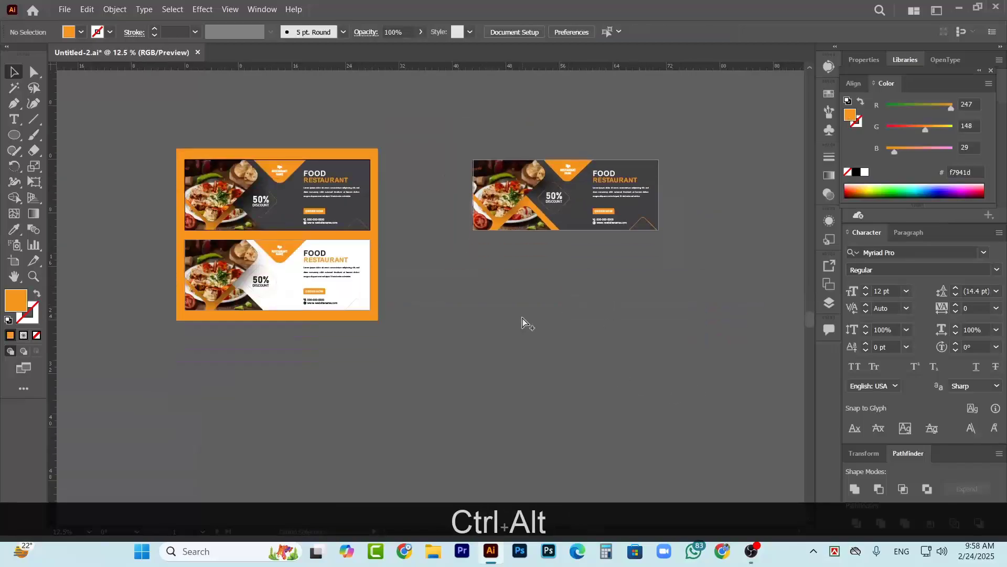
scroll(519, 310, "up", 2)
scroll(503, 296, "down", 2)
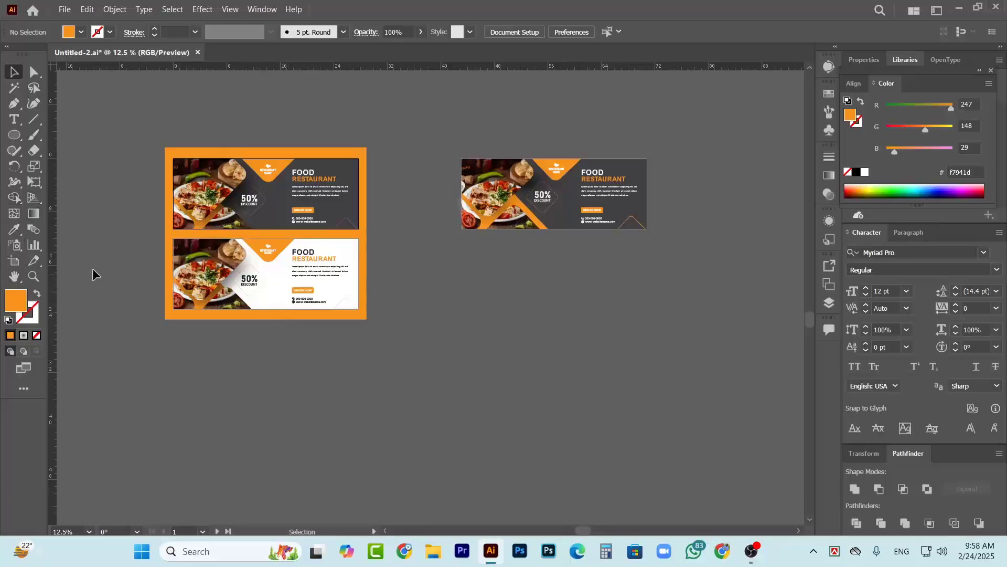
left_click(14, 261)
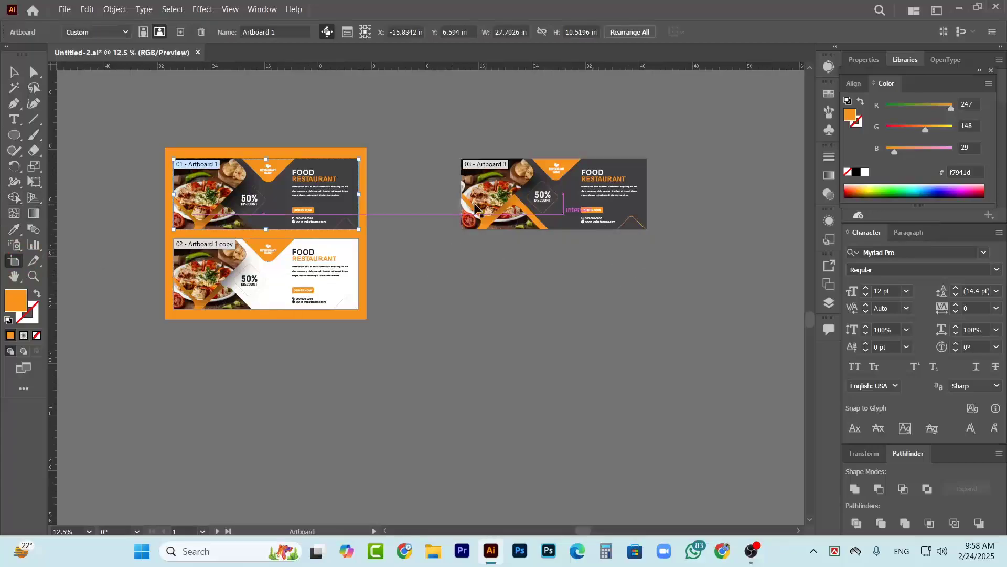
left_click(566, 197)
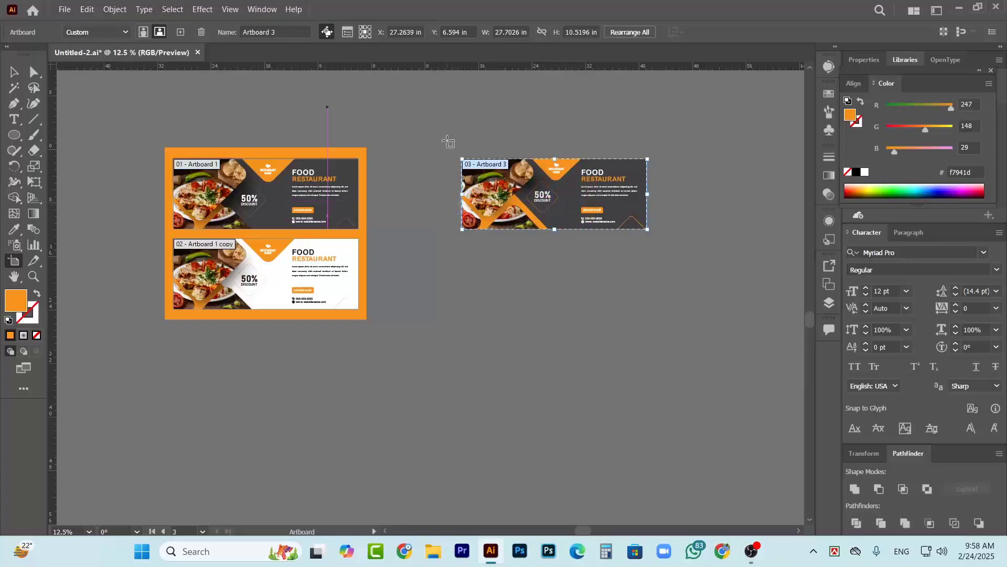
left_click_drag(579, 205, 577, 287)
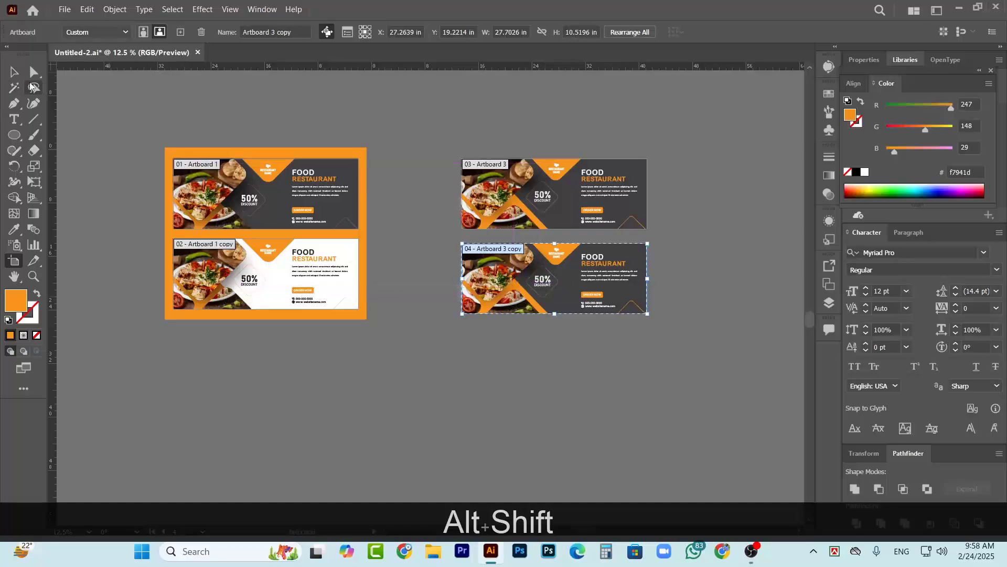
left_click(14, 72)
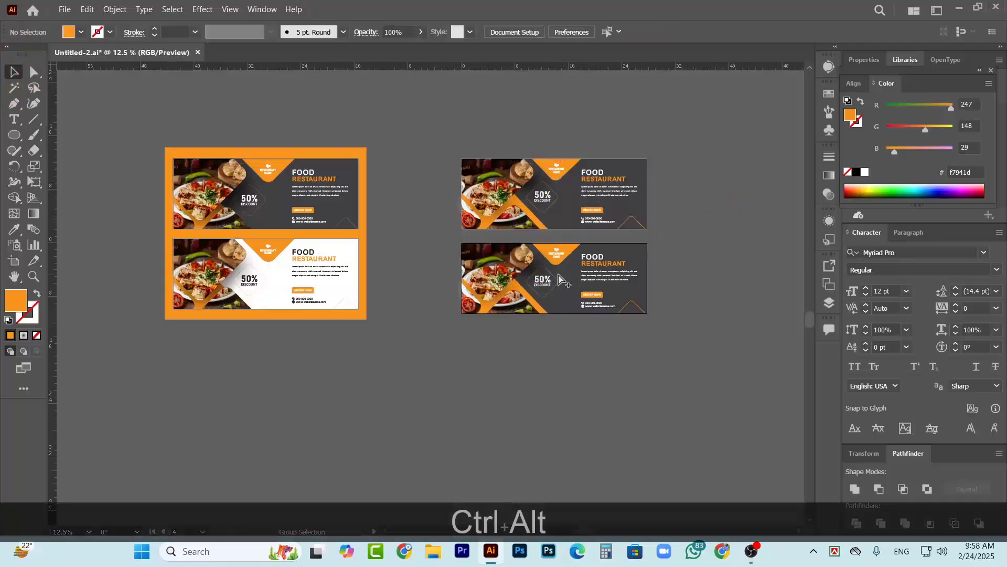
- Fill the dark background shape of the duplicated banner with white and deselect it
scroll(561, 234, "up", 5)
scroll(330, 221, "up", 3)
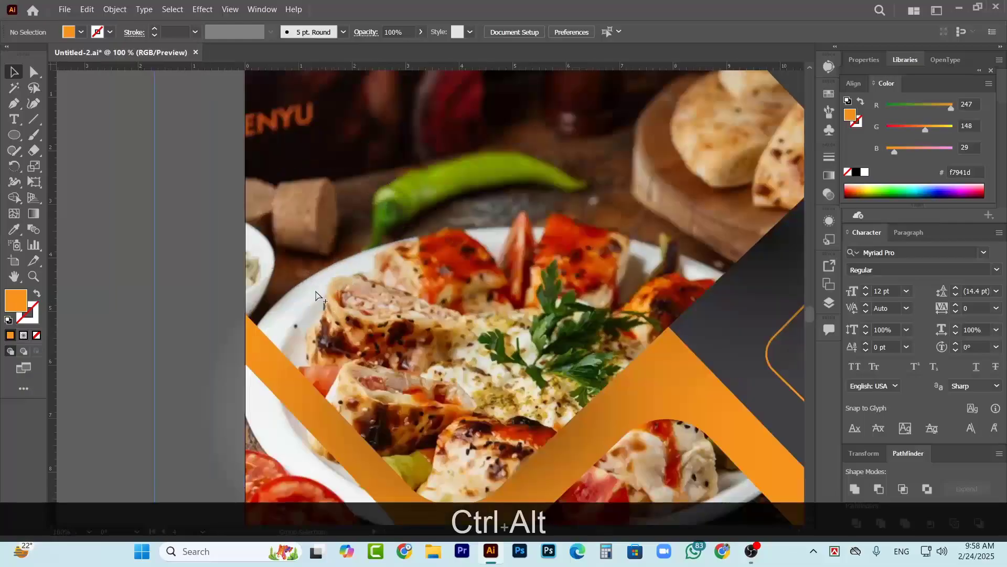
scroll(367, 257, "right", 3)
scroll(394, 275, "down", 2)
scroll(587, 283, "down", 3)
scroll(503, 281, "right", 3)
scroll(401, 277, "down", 1)
scroll(685, 298, "down", 1)
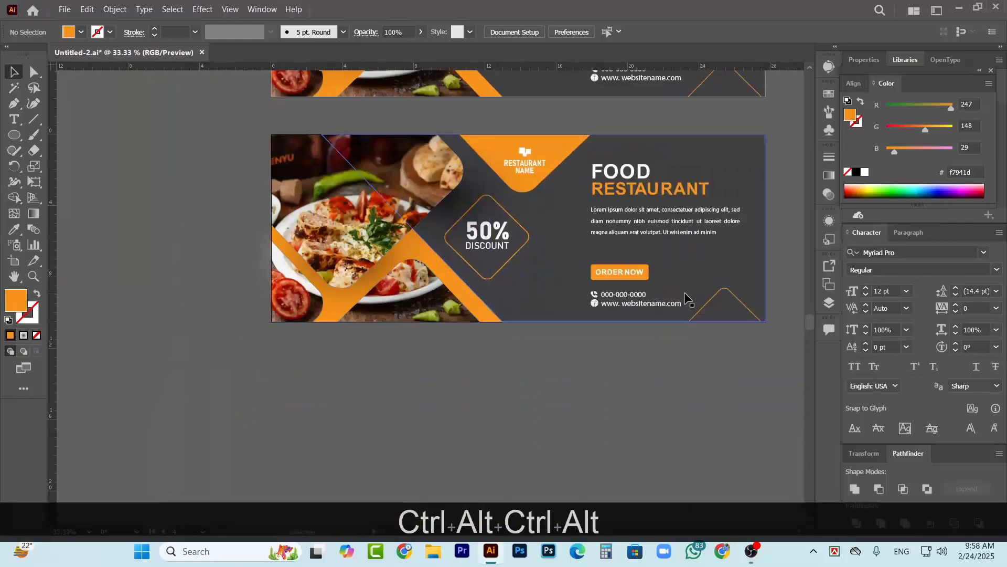
left_click(750, 257)
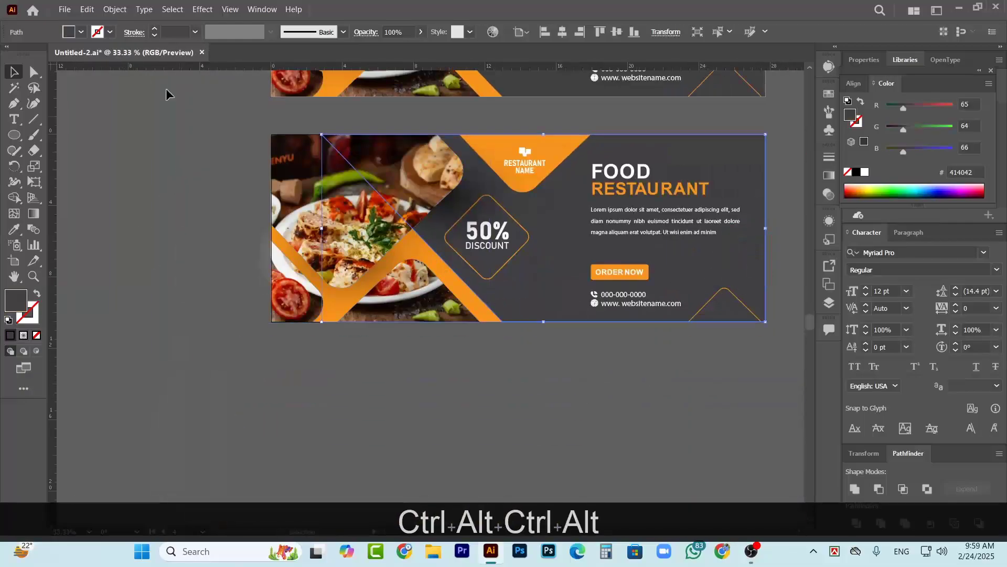
left_click(81, 32)
left_click(28, 54)
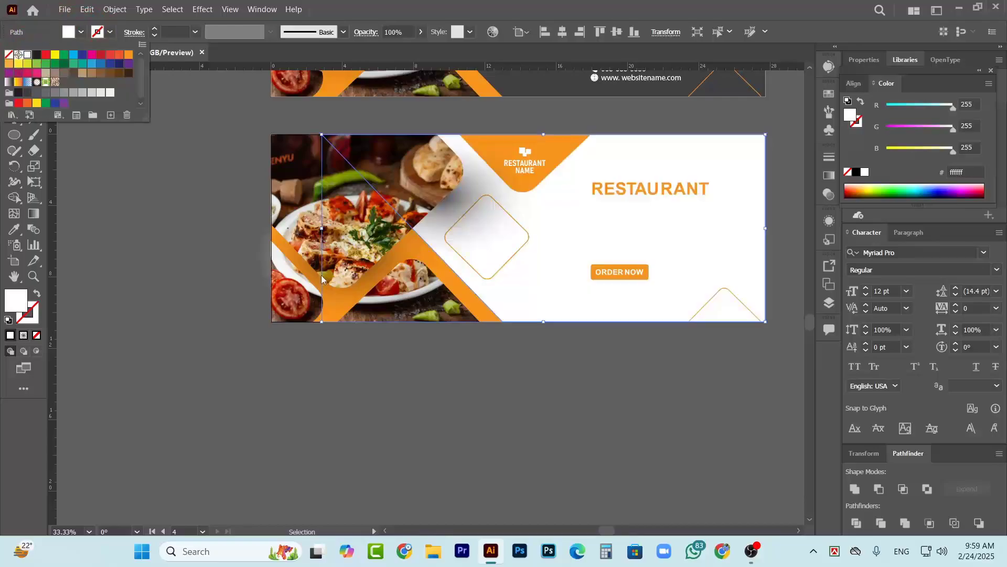
left_click(657, 423, "ctrl")
- Fill the phone and website text of the white banner with black (#231f20) and deselect it
scroll(557, 384, "left", 1)
scroll(555, 384, "up", 2)
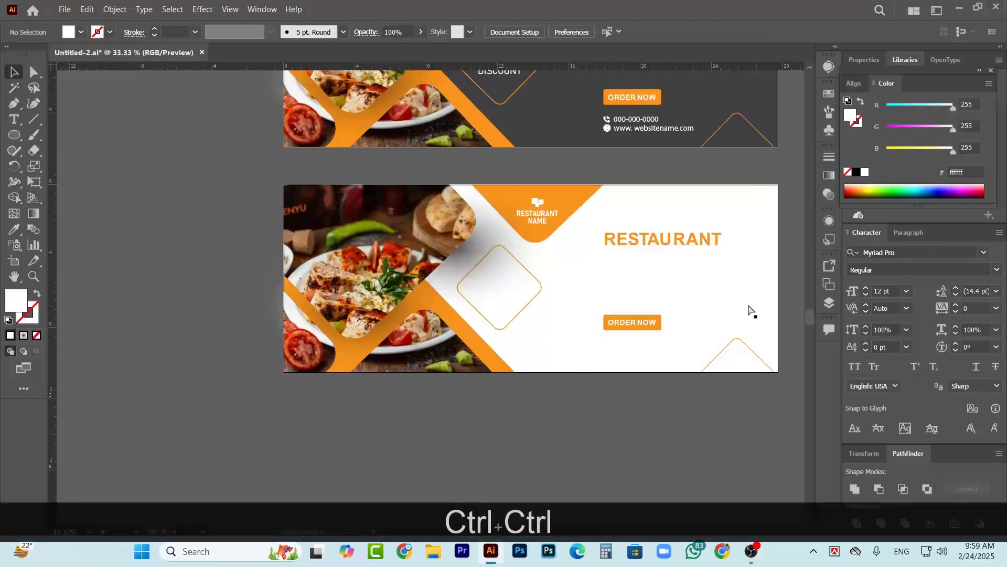
scroll(603, 294, "right", 2)
left_click(603, 272)
key("ctrl")
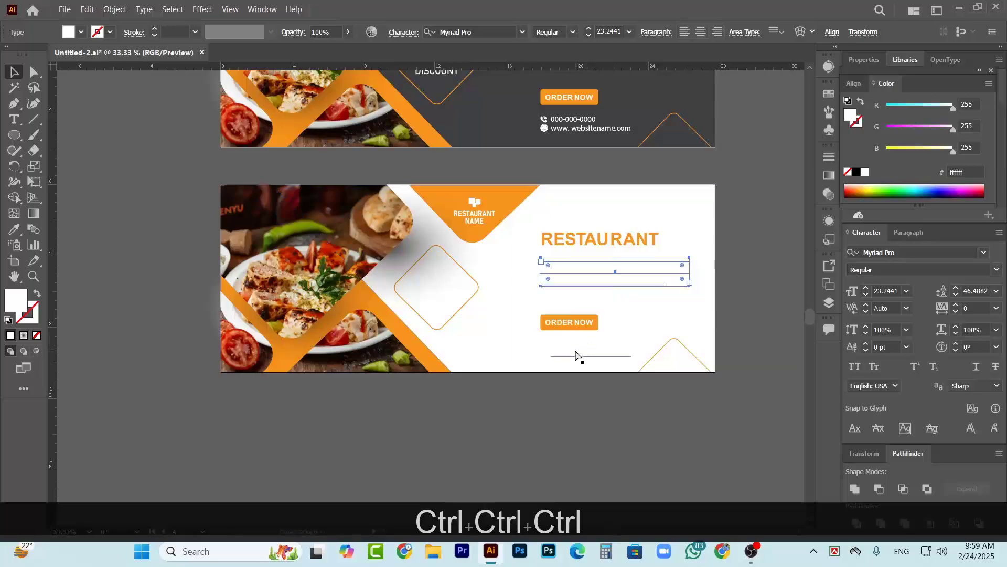
left_click(575, 355)
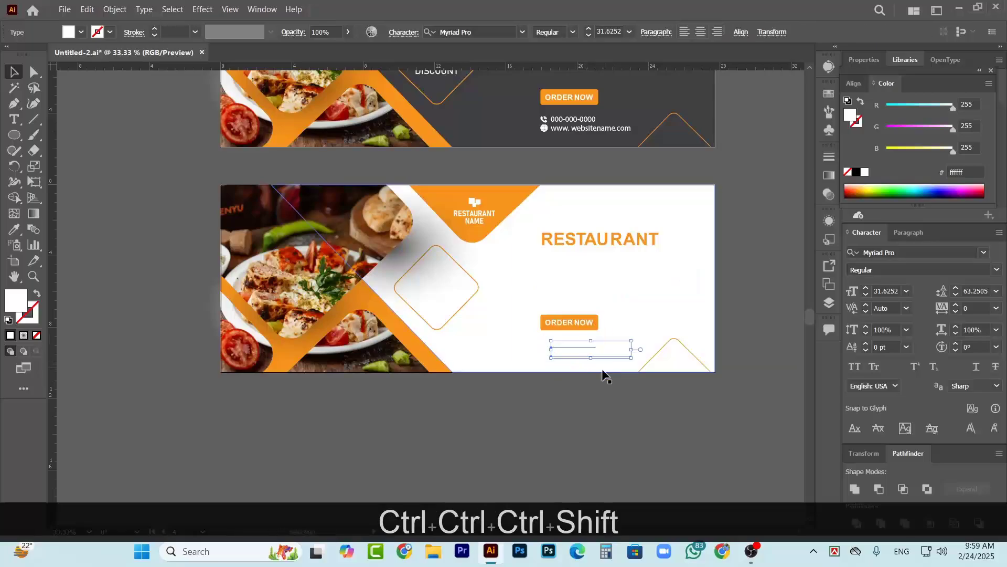
scroll(537, 332, "up", 3)
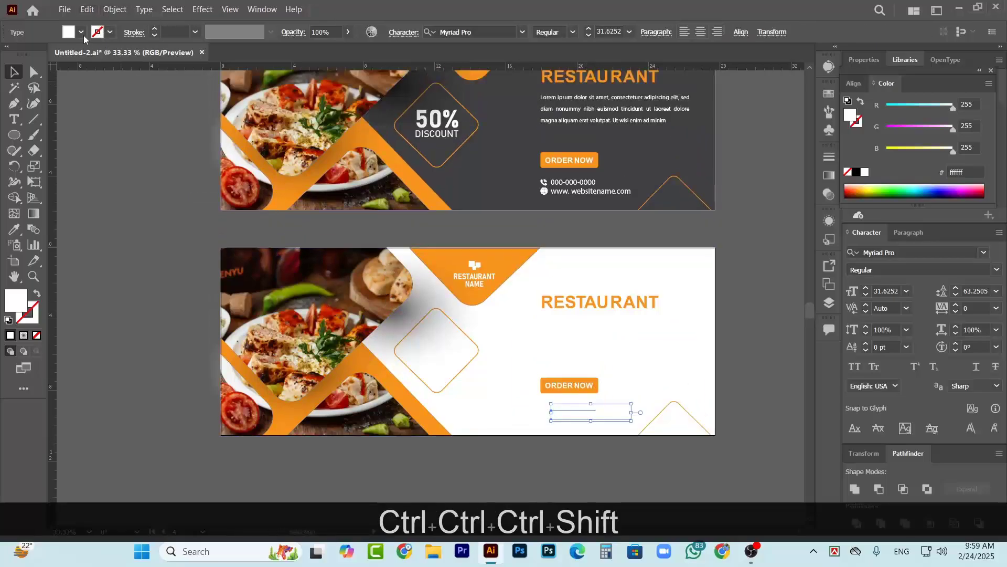
left_click(78, 32)
left_click(37, 55)
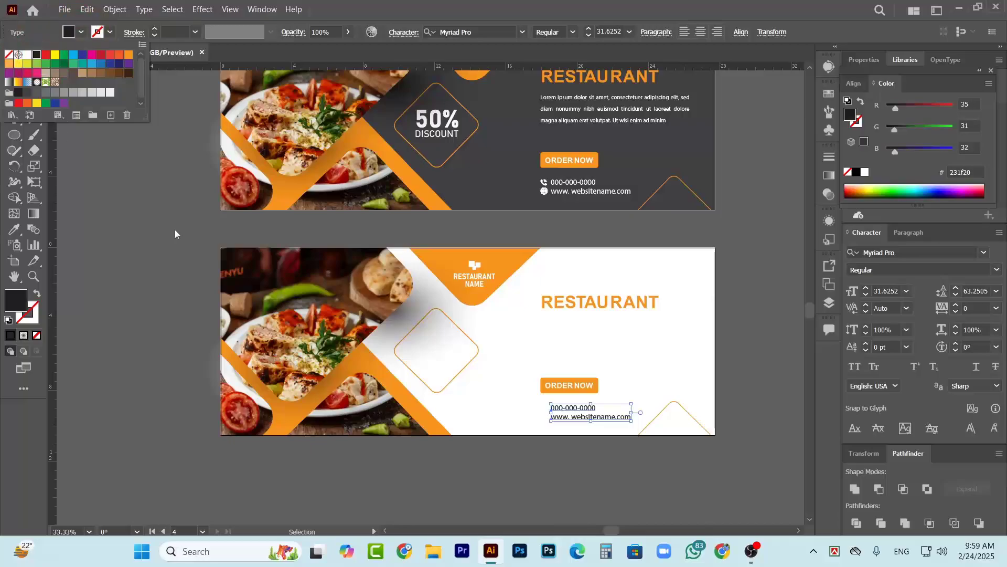
left_click(143, 218)
left_click(143, 218)
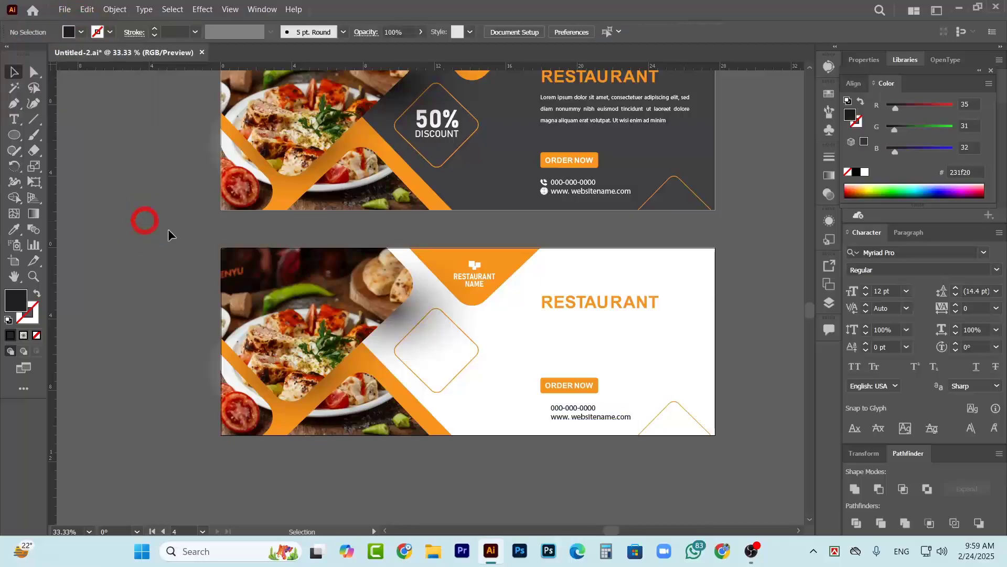
- Fill the phone and globe icon group beside the contact text with black (#231f20)
left_click(547, 407)
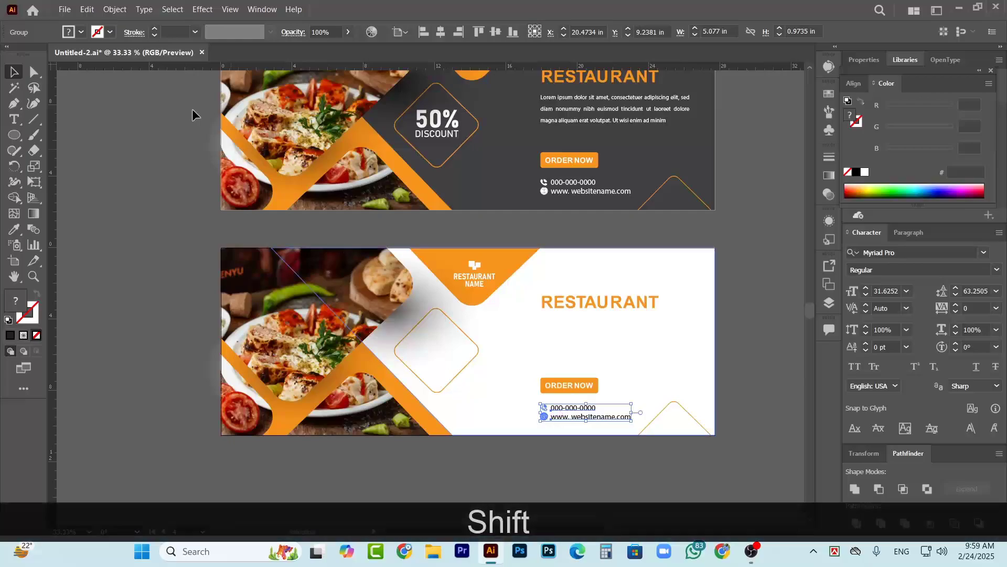
left_click(78, 32)
left_click(38, 55)
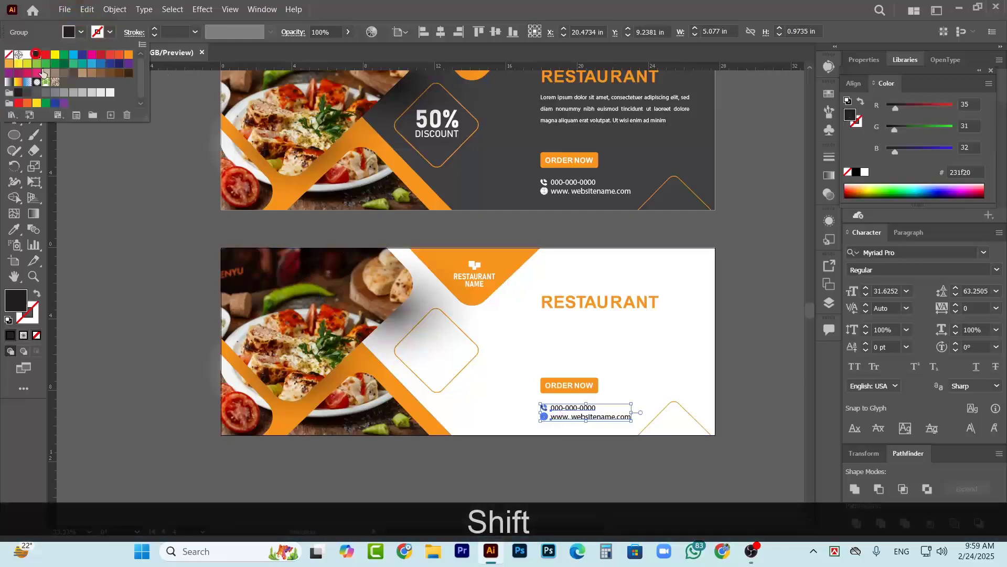
left_click(125, 244)
- Fill the lorem ipsum paragraph of the white banner with black (#231f20)
left_click(576, 338)
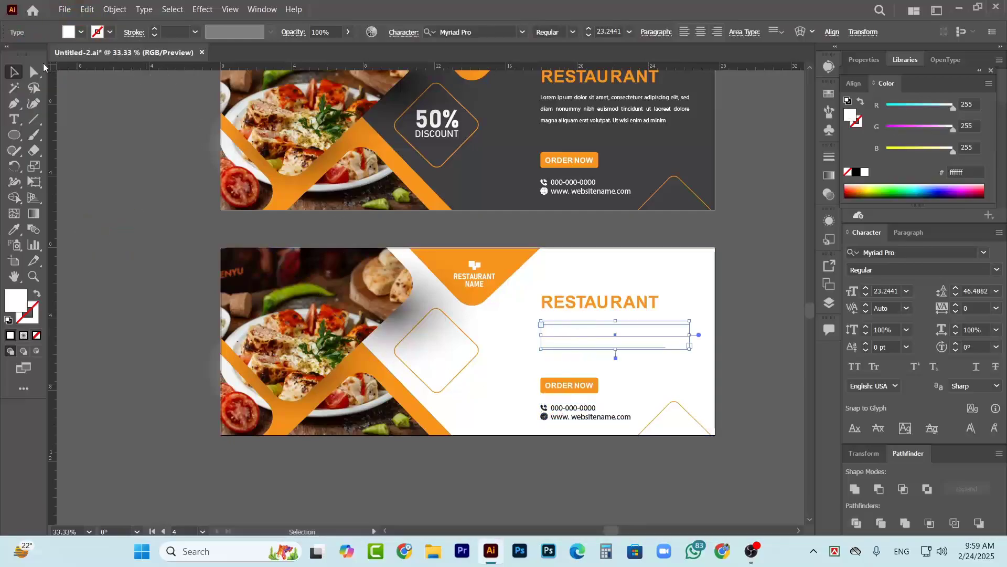
left_click(80, 32)
left_click(37, 56)
left_click(85, 180)
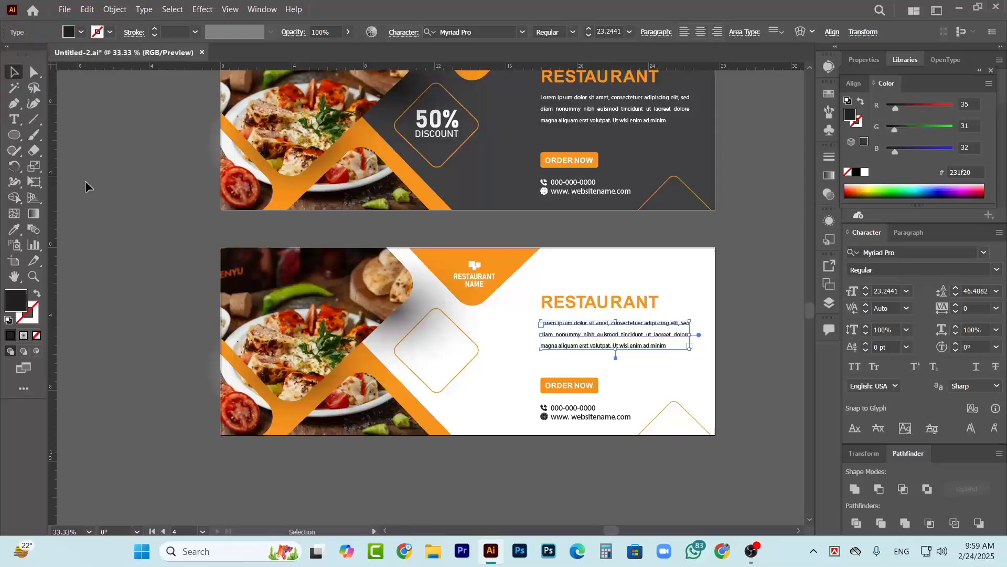
- Fill the word FOOD above the orange RESTAURANT headline with black (#231f20) and deselect it
scroll(524, 290, "down", 3)
scroll(277, 285, "left", 1)
scroll(399, 290, "right", 2)
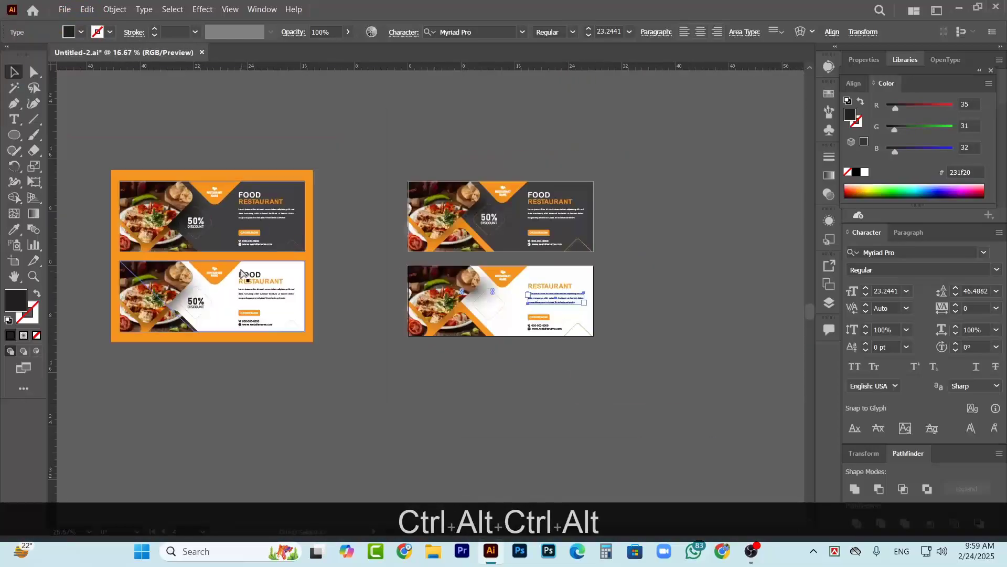
scroll(500, 286, "up", 4)
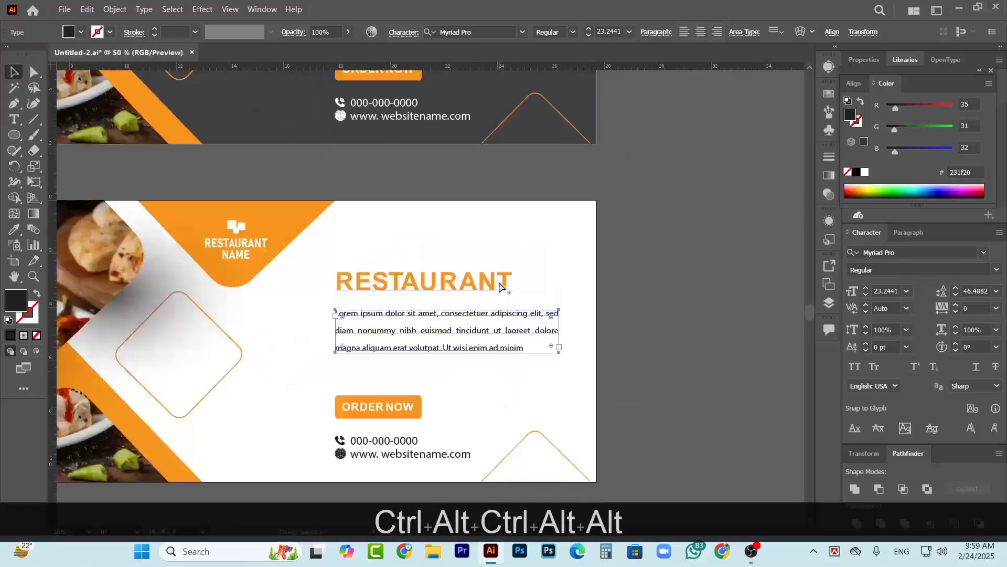
left_click(392, 260)
left_click(80, 33)
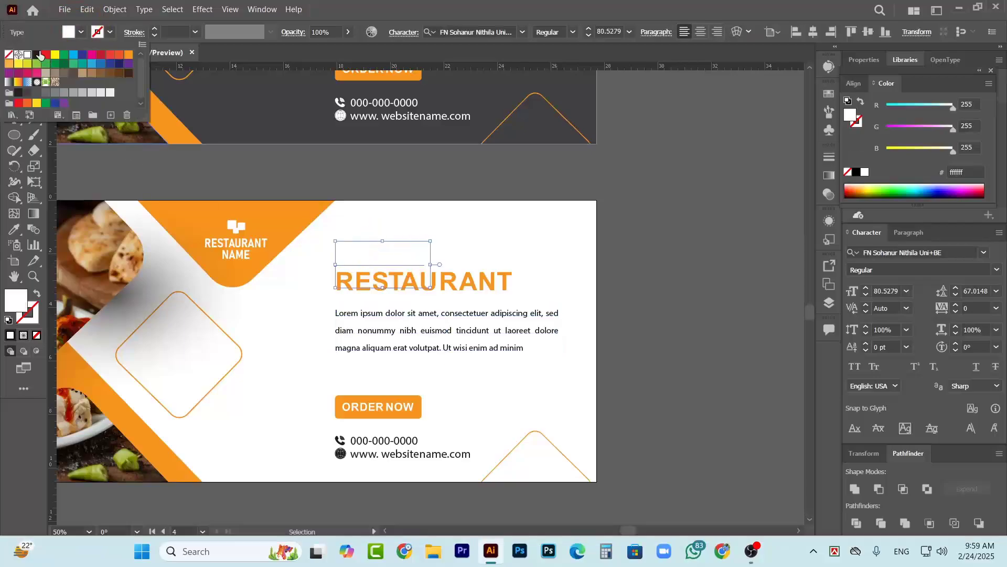
left_click(37, 55)
left_click(776, 291)
left_click(776, 291)
- Fill the 50% DISCOUNT text inside the diamond of the white banner with black (#231f20) and deselect it
scroll(630, 292, "left", 2)
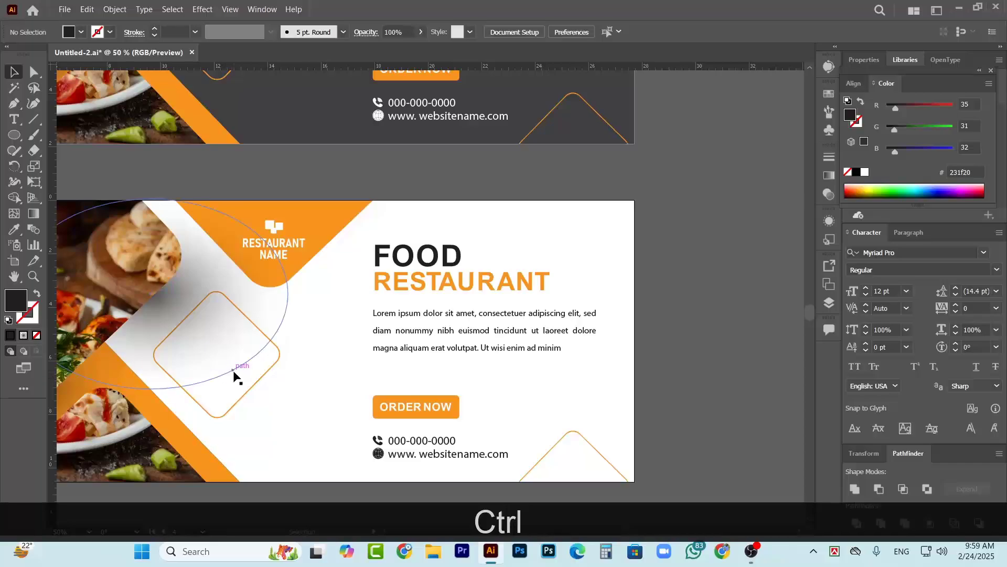
left_click(231, 373)
left_click(82, 33)
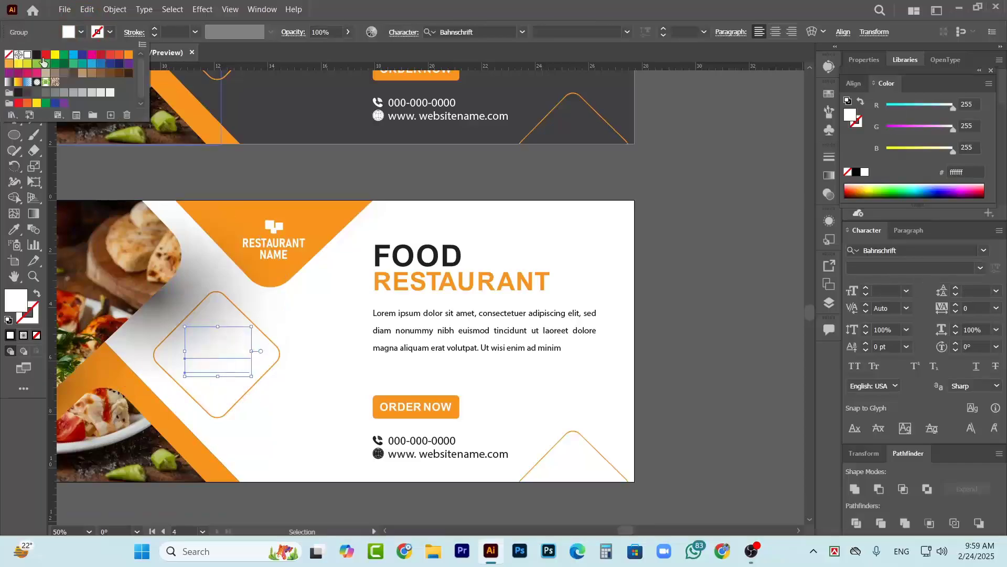
left_click(37, 55)
left_click(711, 278)
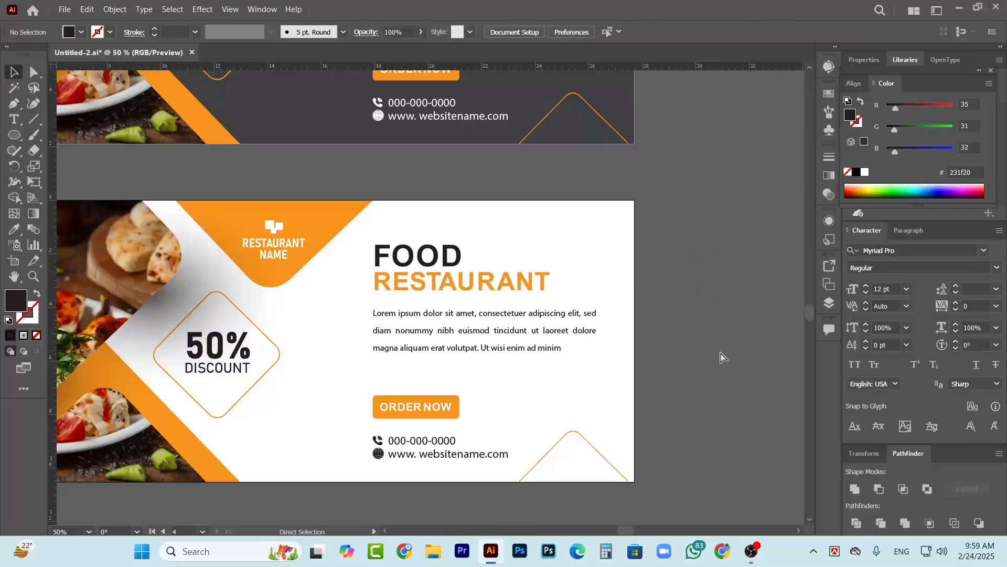
- Compare the recoloured banner copy with the reference white banner on the orange background
scroll(676, 339, "left", 8)
scroll(472, 347, "down", 2)
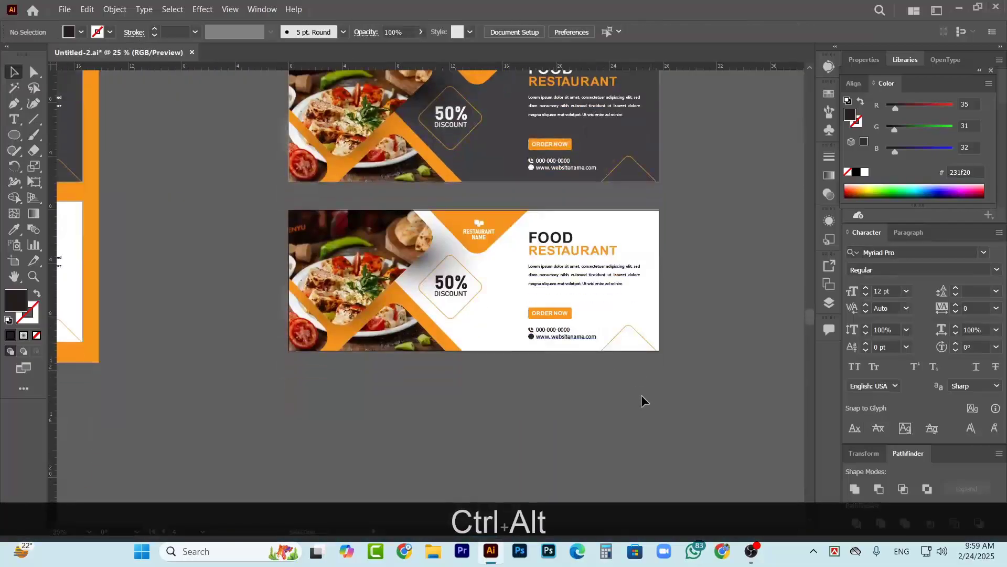
scroll(641, 400, "up", 3)
scroll(456, 338, "down", 2)
scroll(456, 338, "up", 1)
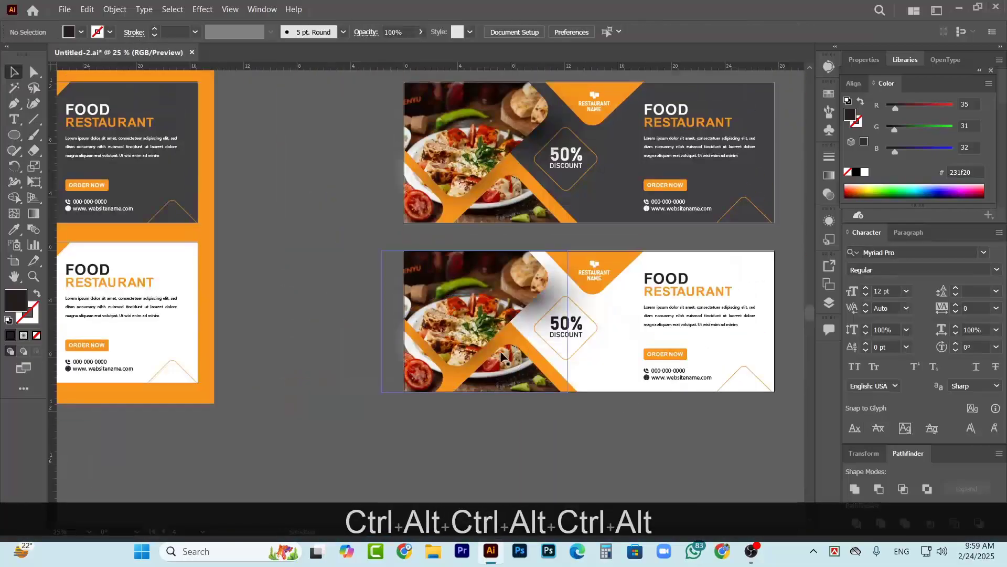
scroll(157, 333, "left", 5)
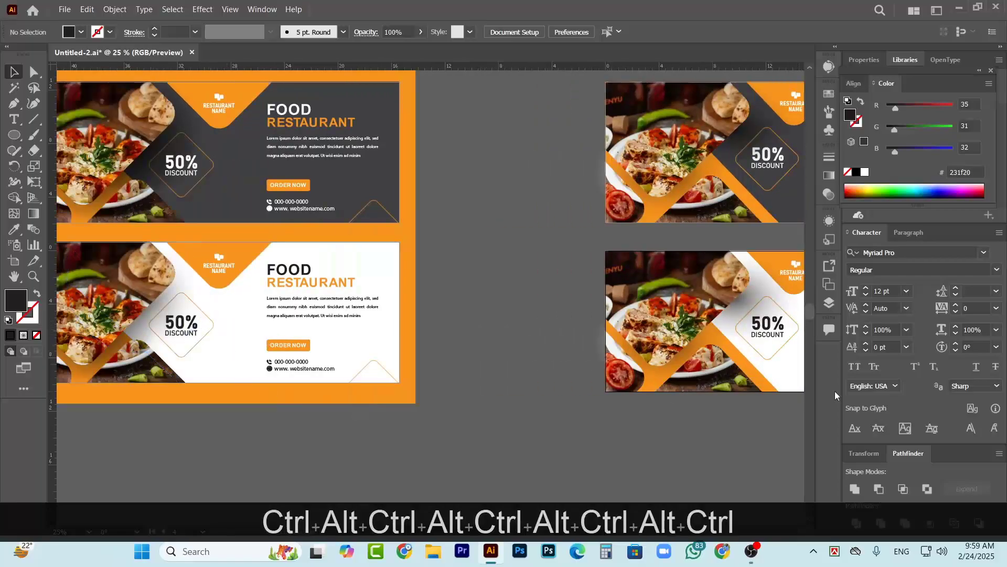
scroll(656, 367, "right", 2)
- Shift the two diagonal-edge anchor points of the white background shape about 2 in left to cover the orange stripe, and deselect it
left_click(669, 370)
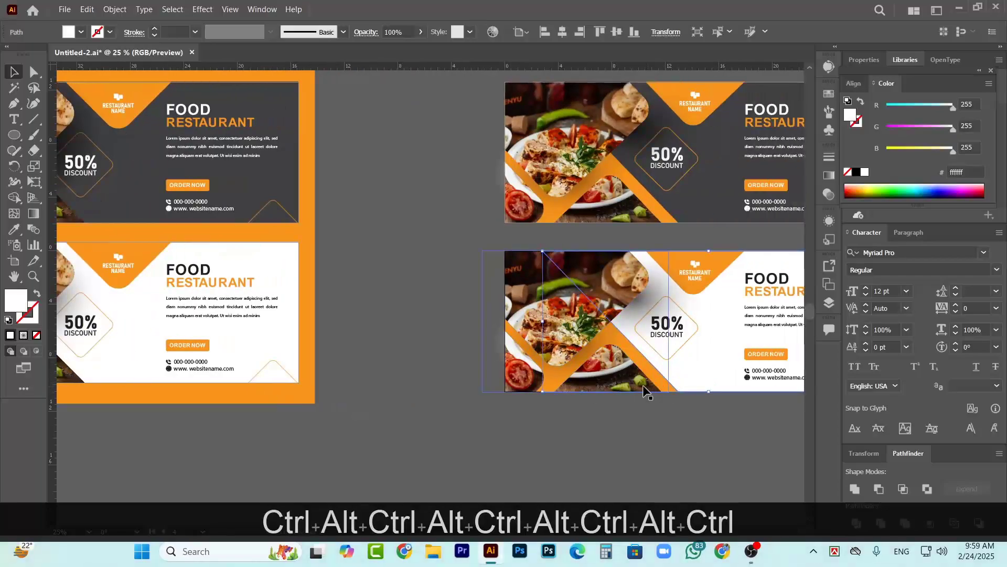
scroll(251, 365, "left", 4)
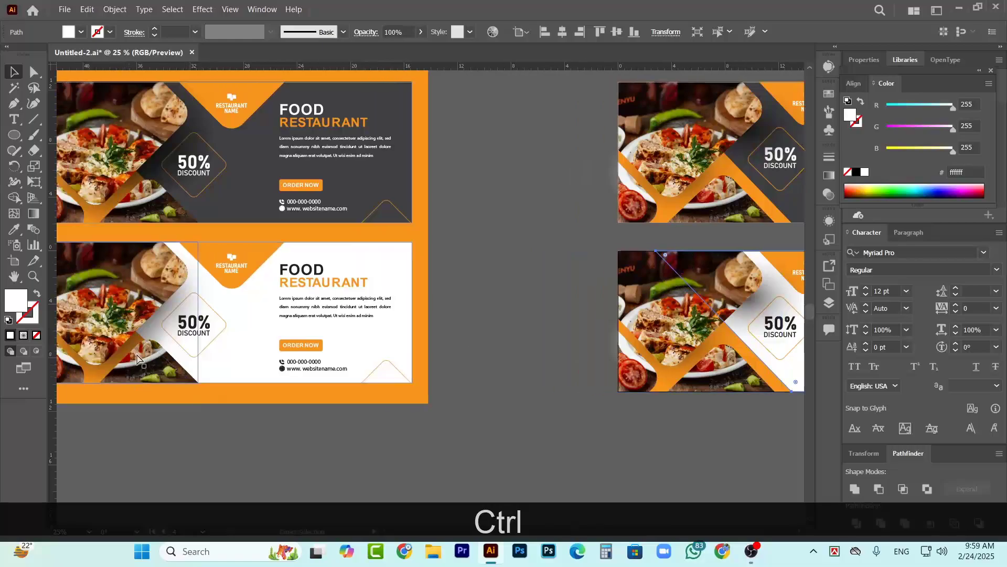
scroll(768, 422, "right", 4)
scroll(674, 396, "up", 2)
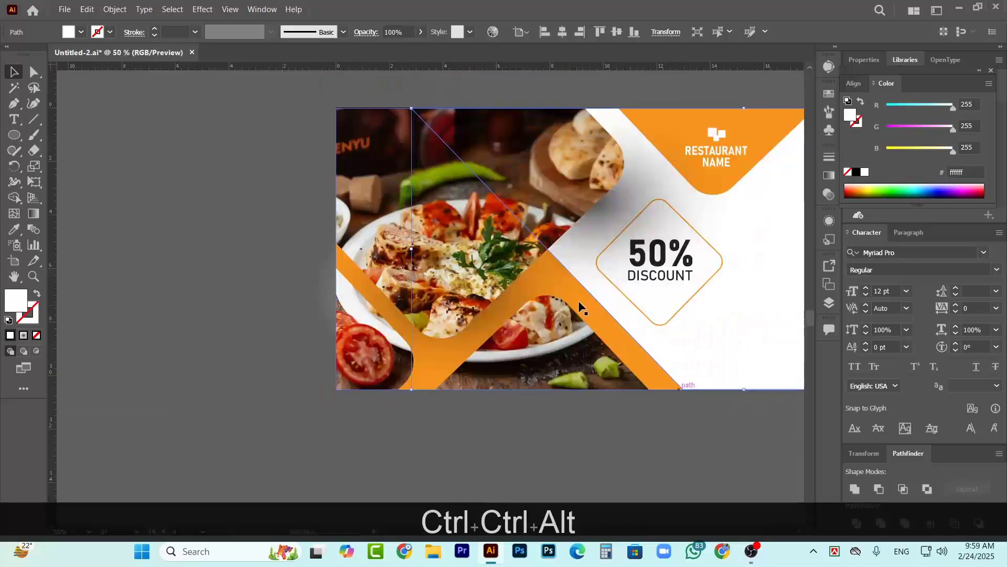
scroll(466, 336, "down", 1)
scroll(464, 339, "down", 5)
scroll(340, 345, "up", 3)
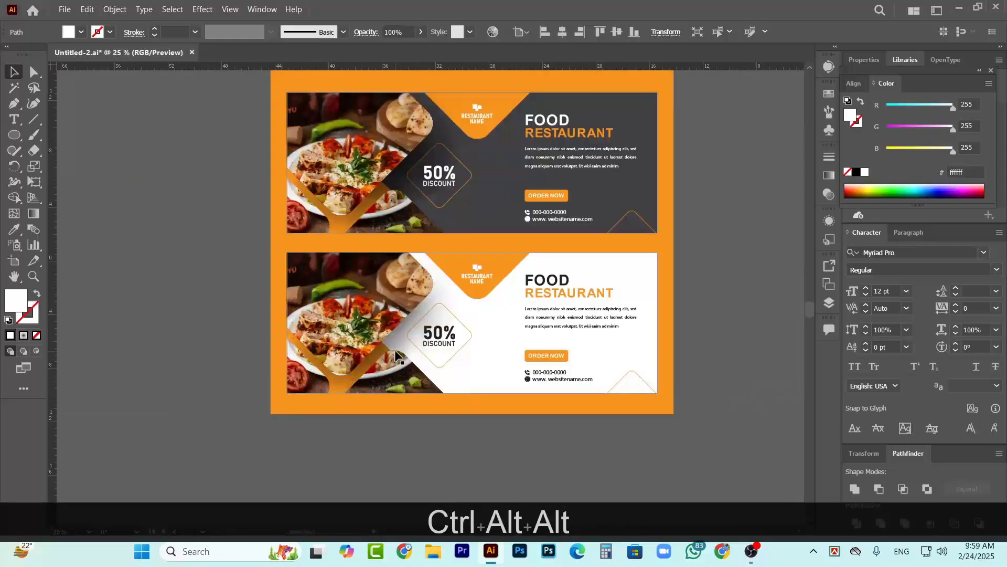
scroll(346, 347, "down", 4)
scroll(464, 371, "up", 3)
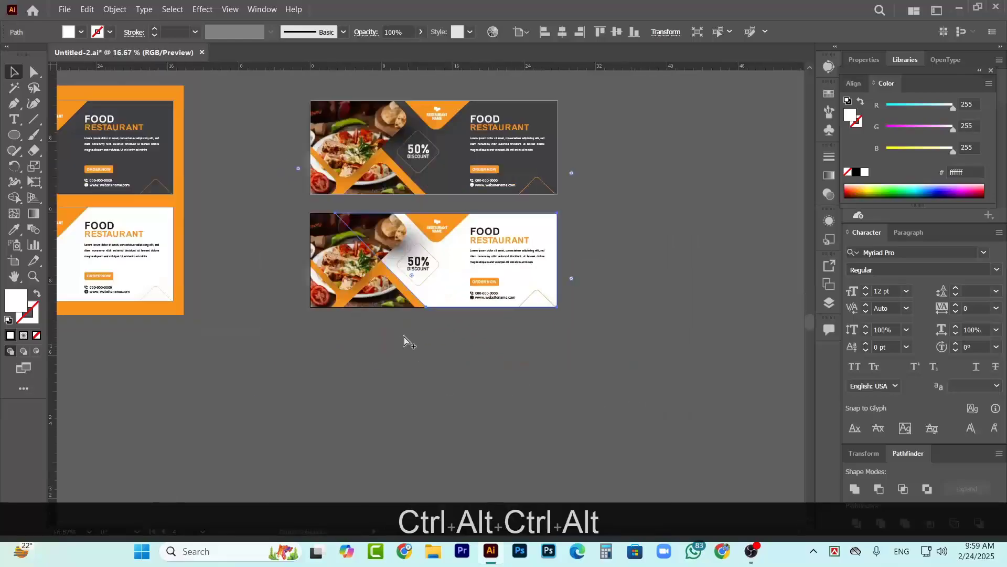
scroll(398, 304, "up", 3)
left_click(33, 72)
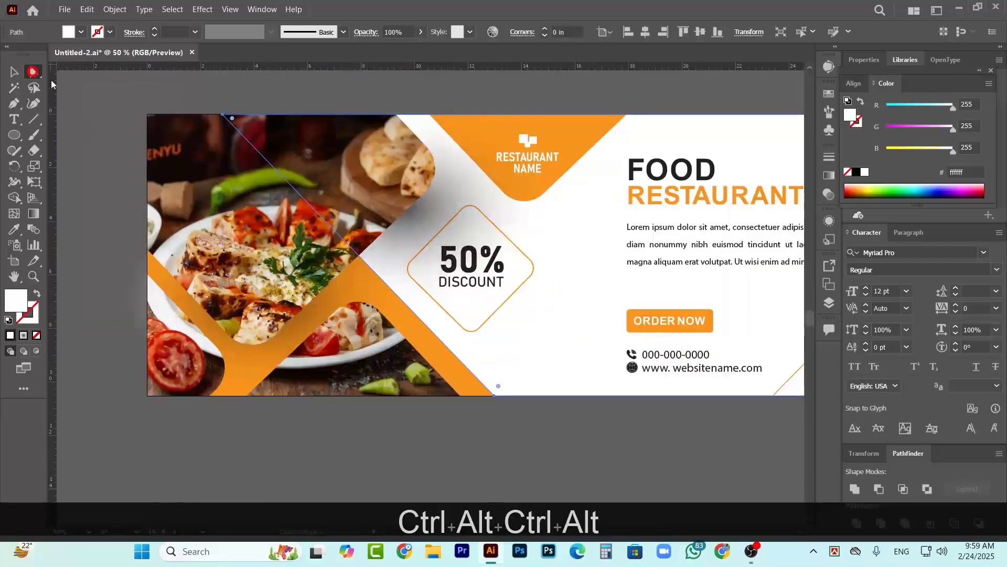
left_click(223, 116)
key("shift")
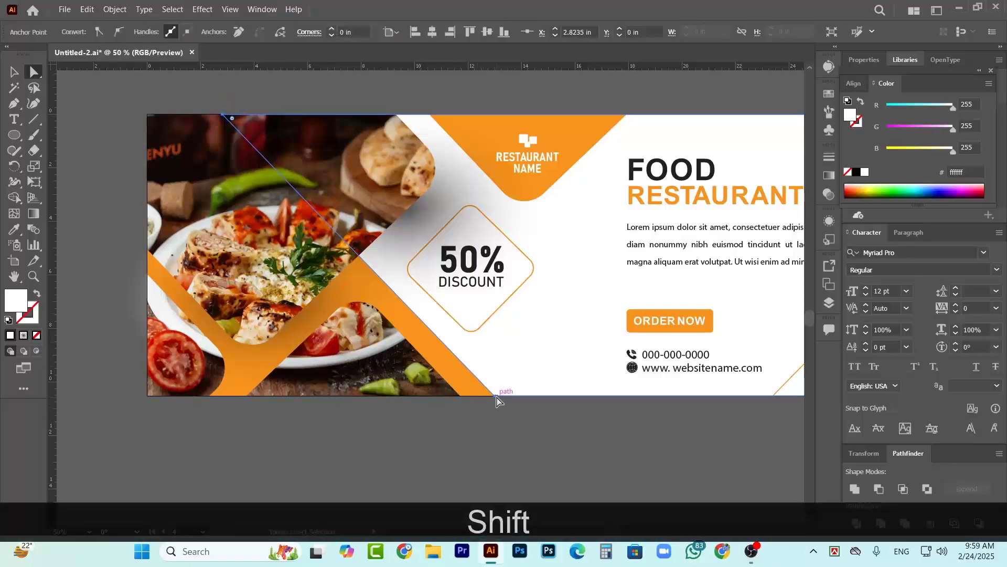
left_click(495, 395, "shift")
key("Left")
key("Left")
key("Left")
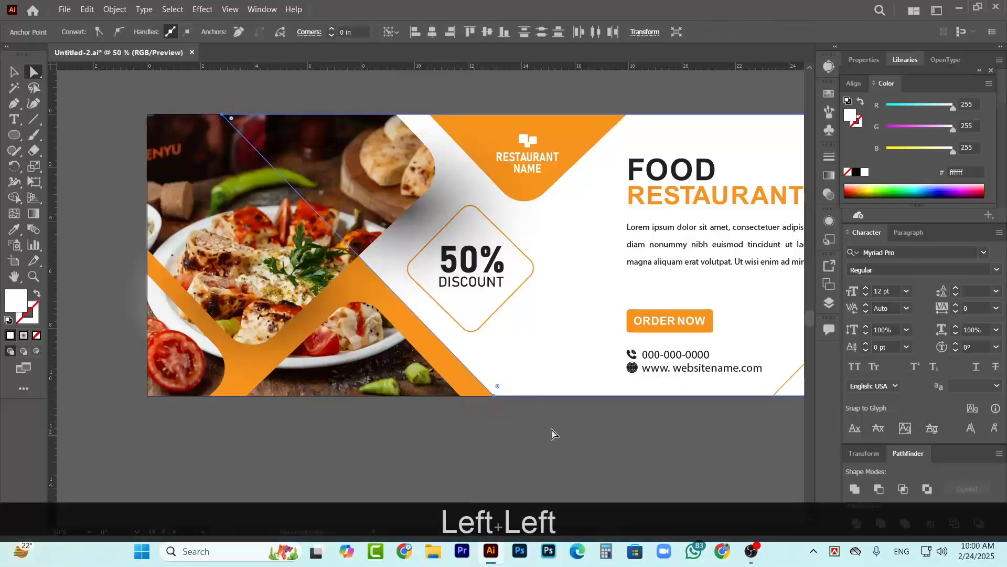
key("Left")
key("Left")
key("Left")
key("Left")
key("Left")
key("Left")
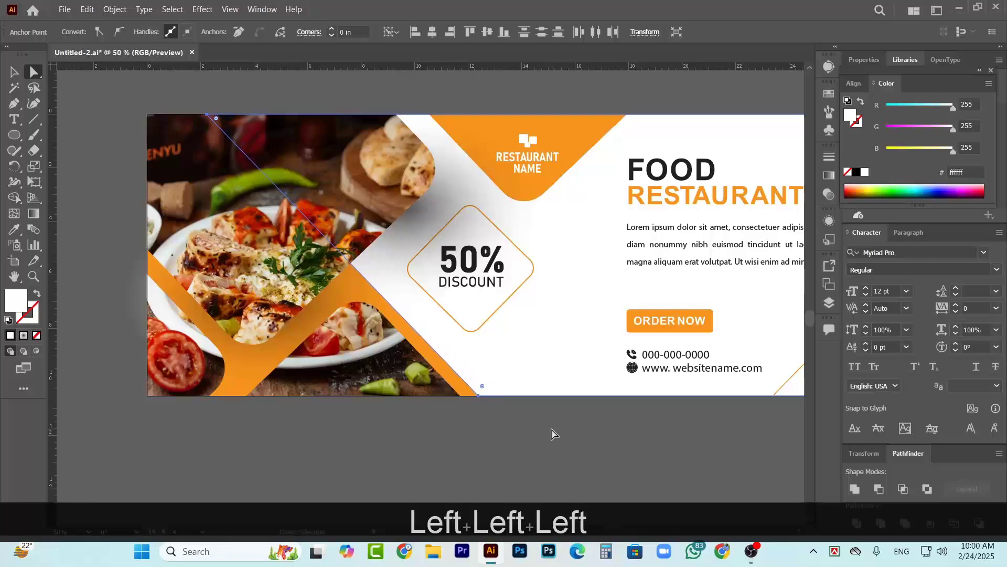
key("Left")
key("Left")
key("Left")
key("Left")
key("Left")
key("Left")
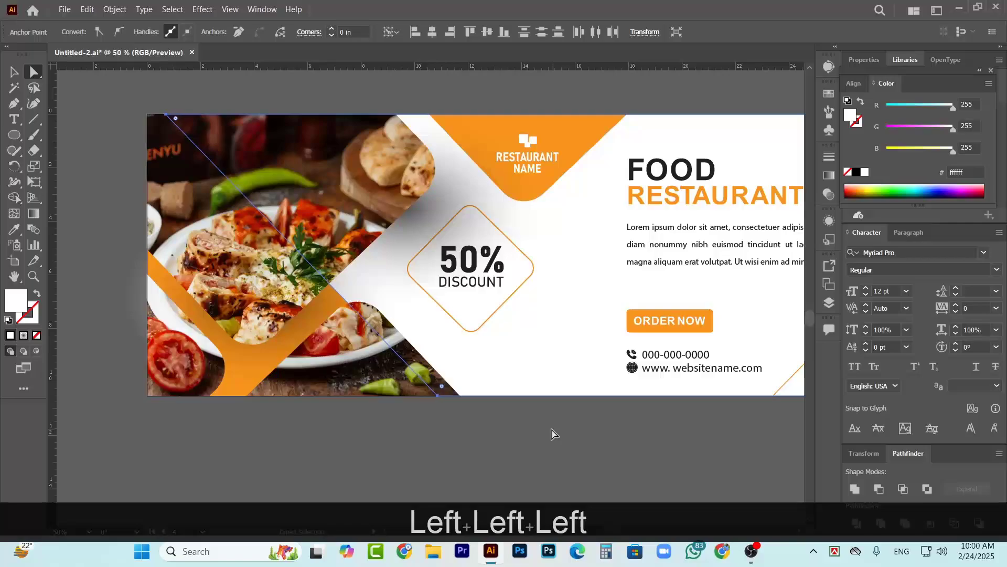
key("Left")
key("Left")
key("Left")
key("ctrl")
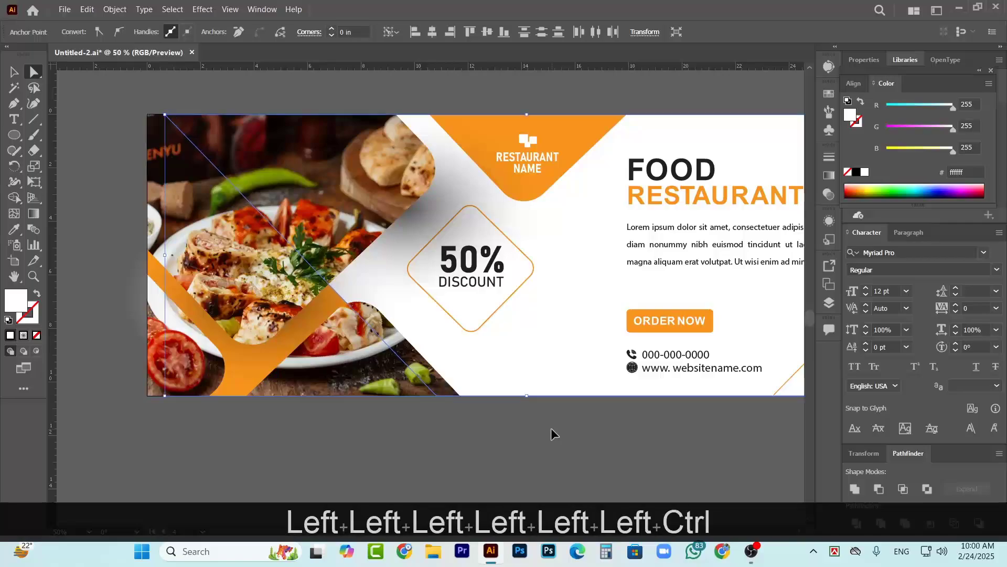
left_click(458, 440, "ctrl")
- Narrow the radial-gradient shadow ellipse of the white banner to about 8 in wide, shift it slightly towards the photo and deselect it
scroll(473, 442, "down", 1)
scroll(431, 404, "down", 1)
scroll(432, 403, "down", 1)
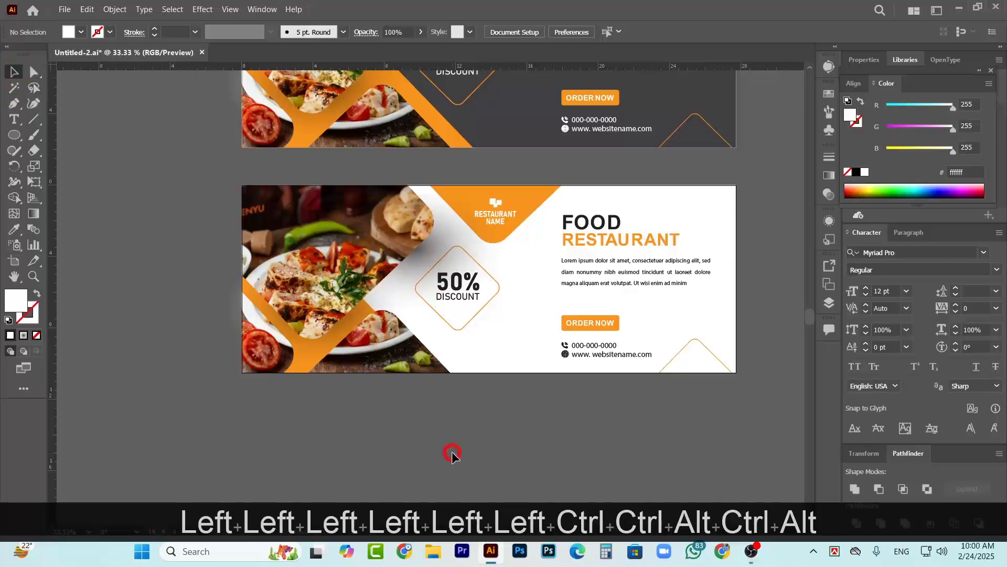
scroll(474, 388, "down", 2)
scroll(349, 399, "up", 1)
scroll(447, 347, "up", 1)
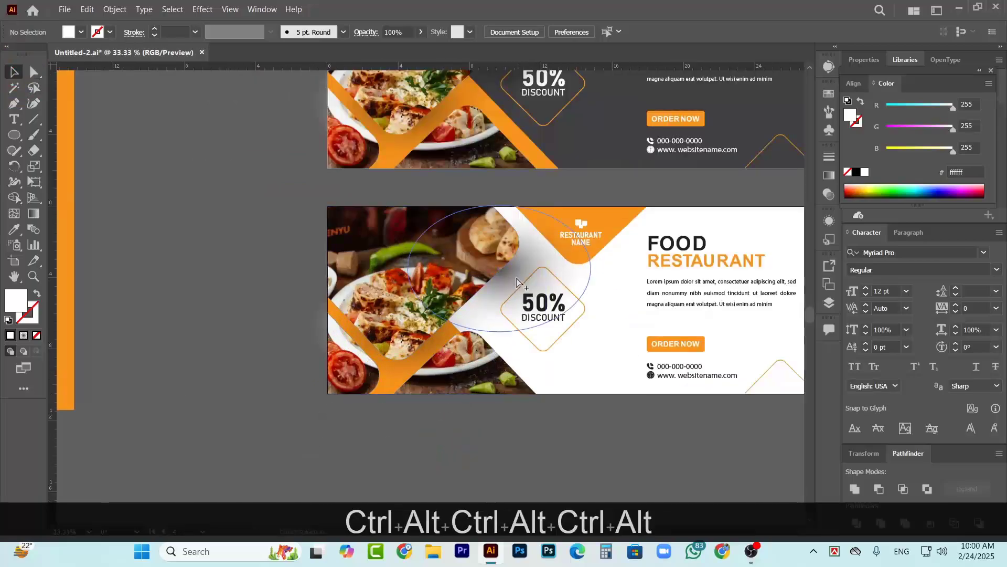
scroll(513, 286, "up", 1)
scroll(506, 298, "up", 1)
left_click(514, 319)
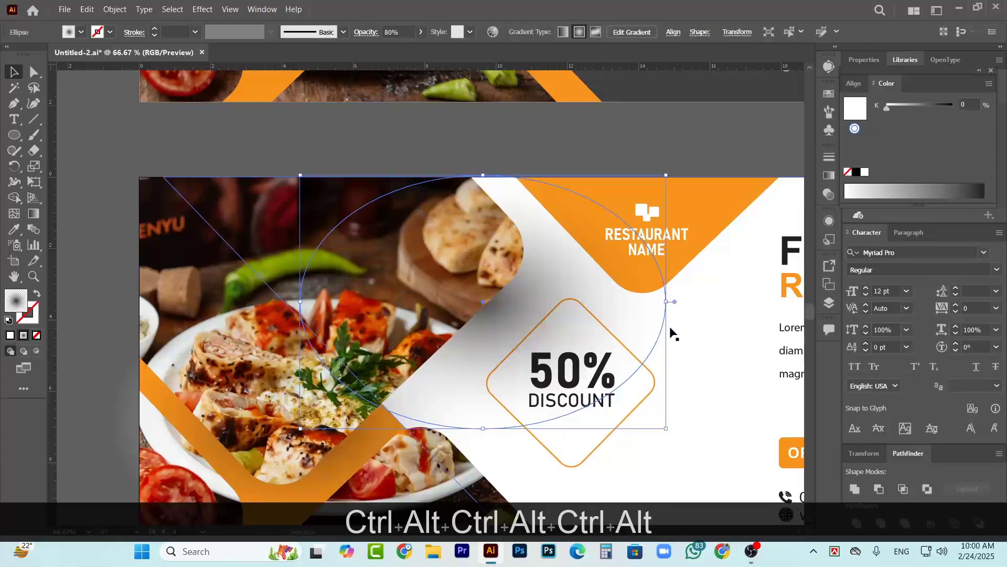
left_click_drag(667, 301, 618, 297)
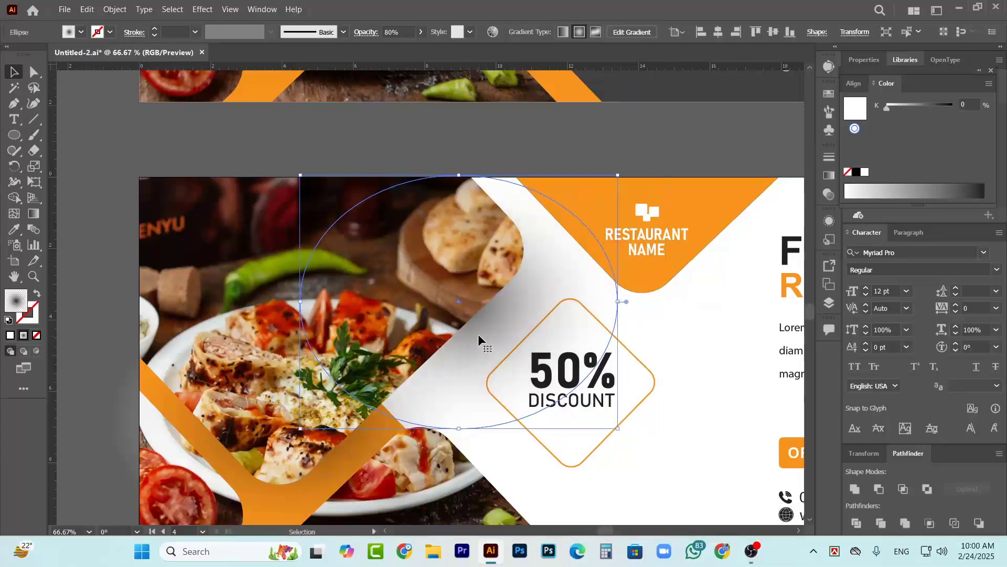
mouse_move(478, 334)
left_mouse_down()
mouse_move(508, 310)
mouse_move(493, 300)
mouse_move(461, 340)
left_mouse_up()
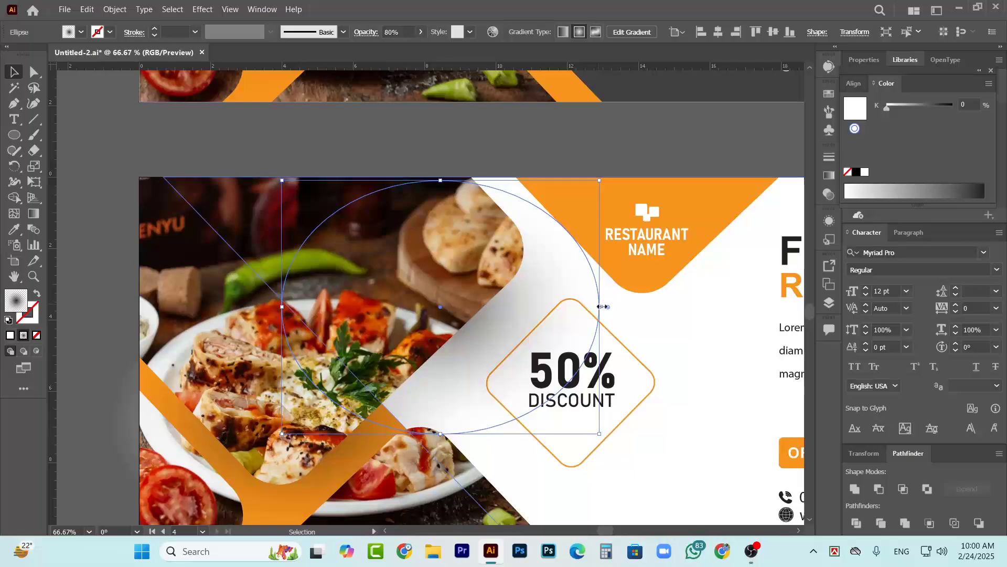
left_click_drag(477, 334, 492, 329)
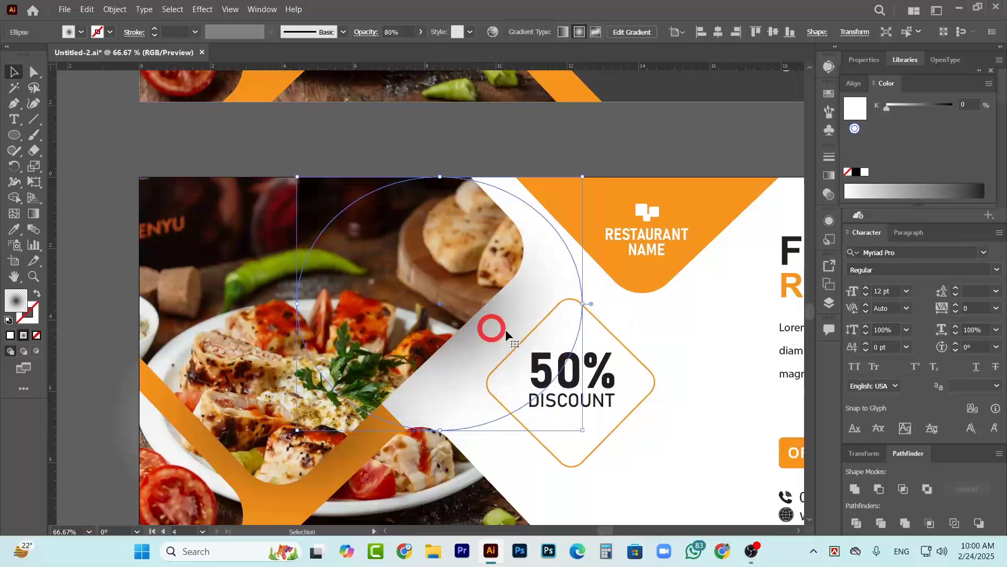
scroll(384, 306, "down", 4)
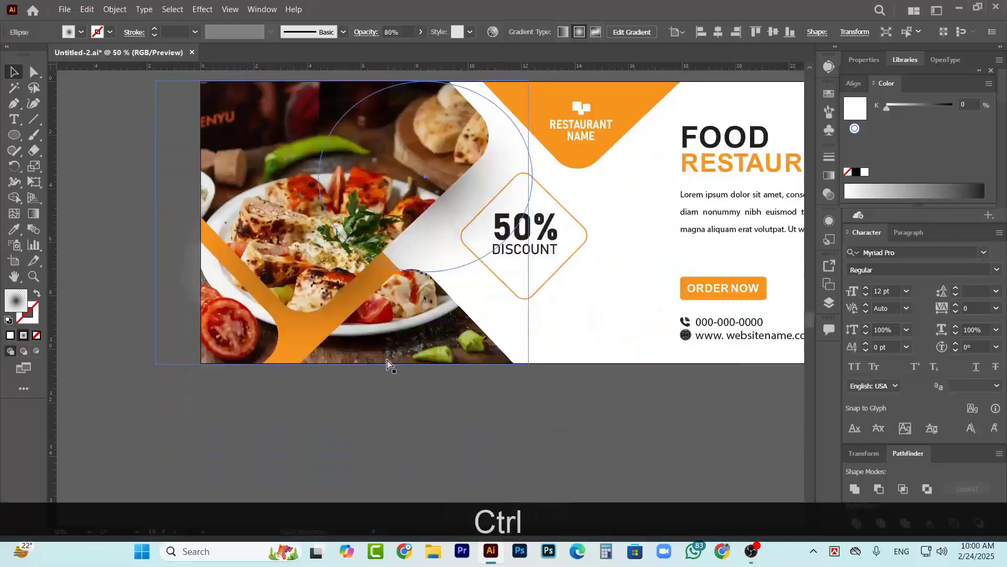
left_click(367, 444, "ctrl")
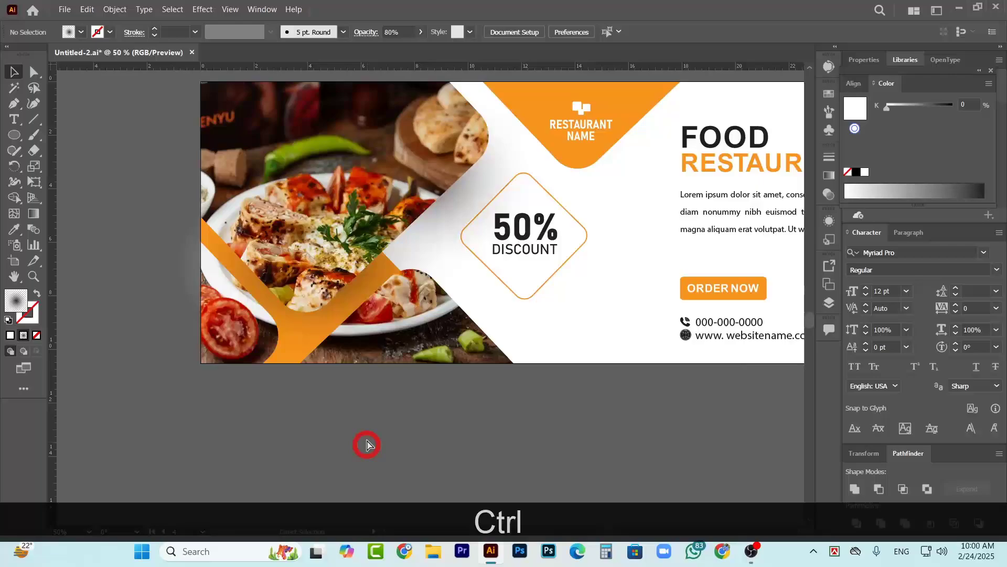
- Narrow the shadow ellipse over the orange V shape of the white banner from both sides and deselect it
left_click(263, 289, "ctrl")
left_click_drag(176, 263, 219, 264)
left_click_drag(370, 276, 366, 278)
left_click(394, 437)
- Draw a rectangle about 31 by 27 in around both recreated banners, leaving a margin on every side
key("ctrl+alt+0")
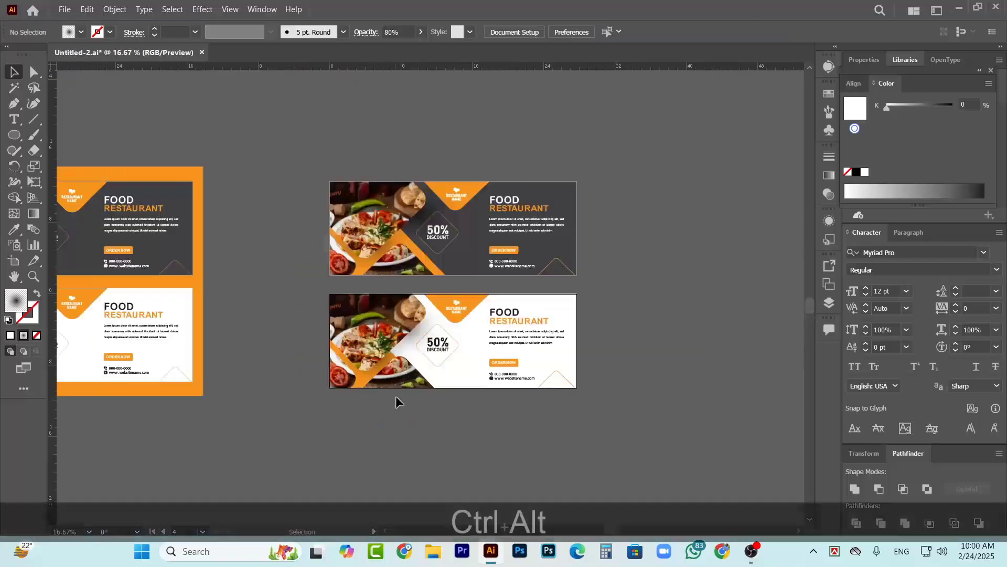
scroll(399, 402, "down", 1)
scroll(367, 315, "left", 4)
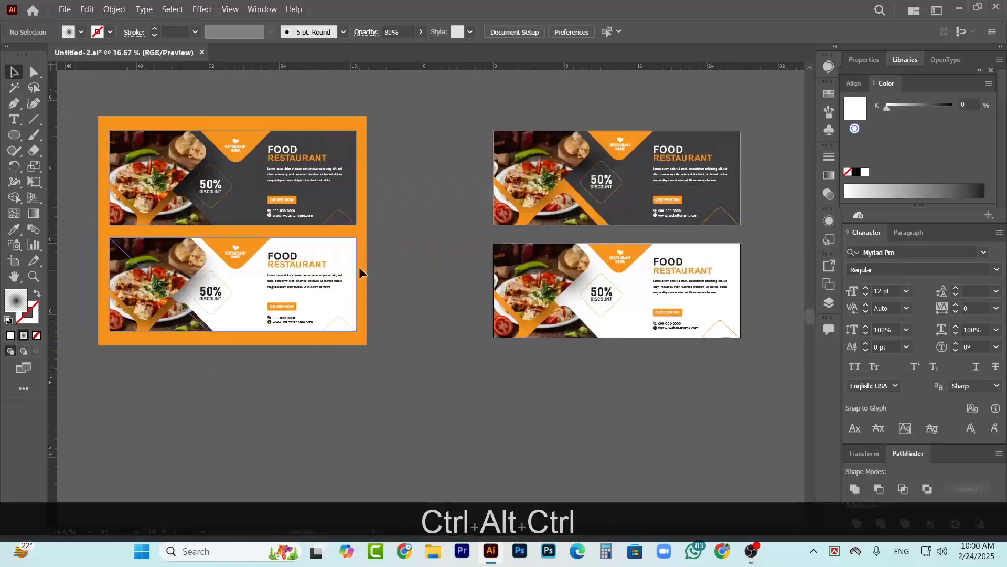
scroll(360, 272, "down", 1)
left_click_drag(13, 135, 85, 134)
scroll(454, 298, "up", 1)
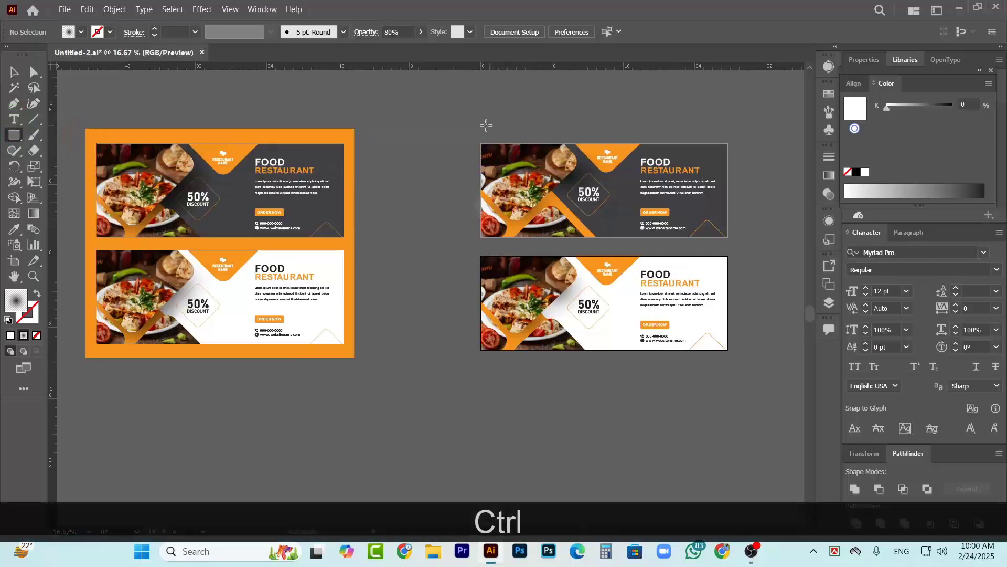
mouse_move(462, 125)
left_mouse_down()
mouse_move(656, 242)
mouse_move(754, 367)
mouse_move(744, 369)
left_mouse_up()
- Fill the rectangle with the orange (#f7941d) sampled from the reference background, send it behind both banners and deselect it
left_click(18, 231)
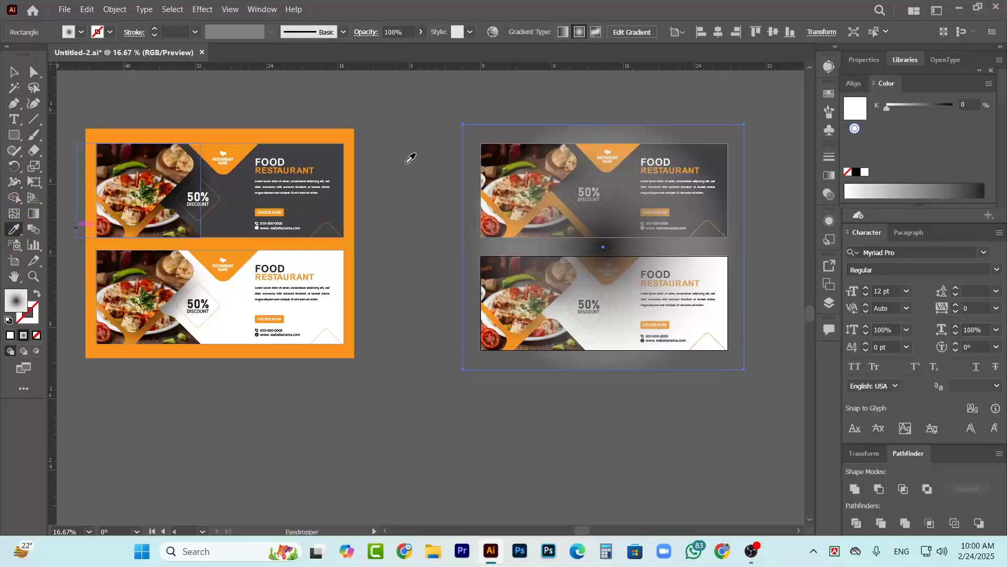
left_click(346, 130)
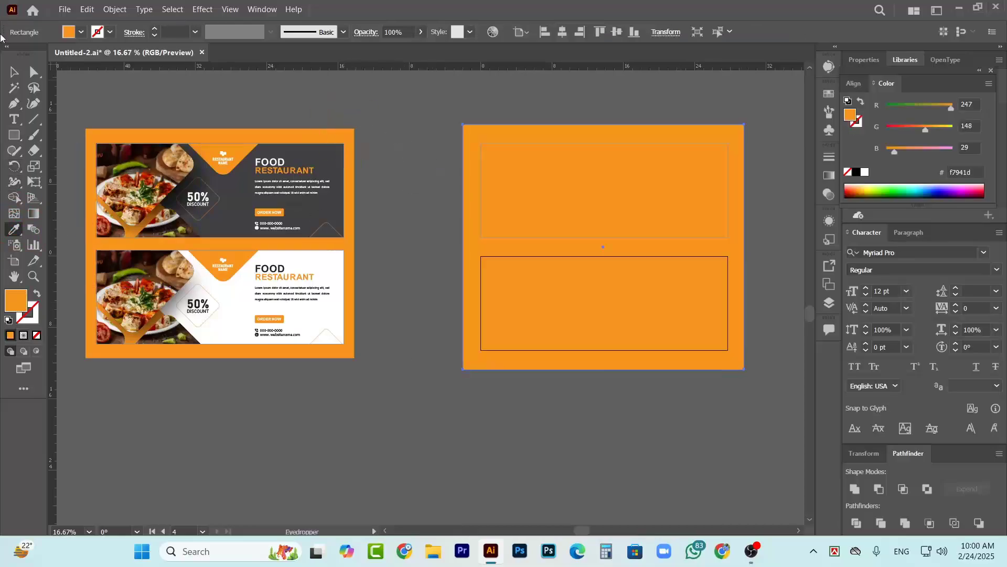
left_click(15, 71)
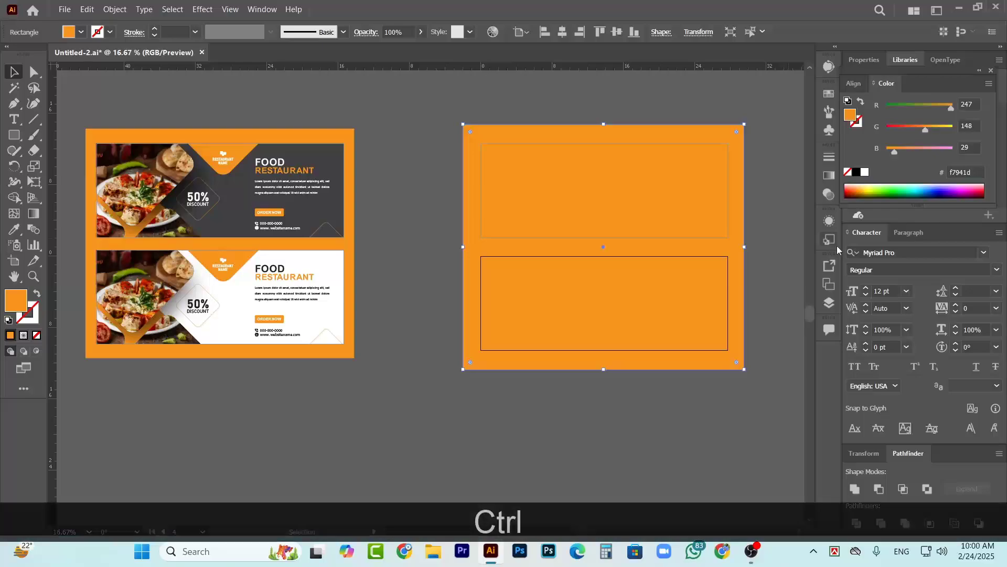
key("ctrl+shift+bracketleft")
scroll(813, 265, "right", 2)
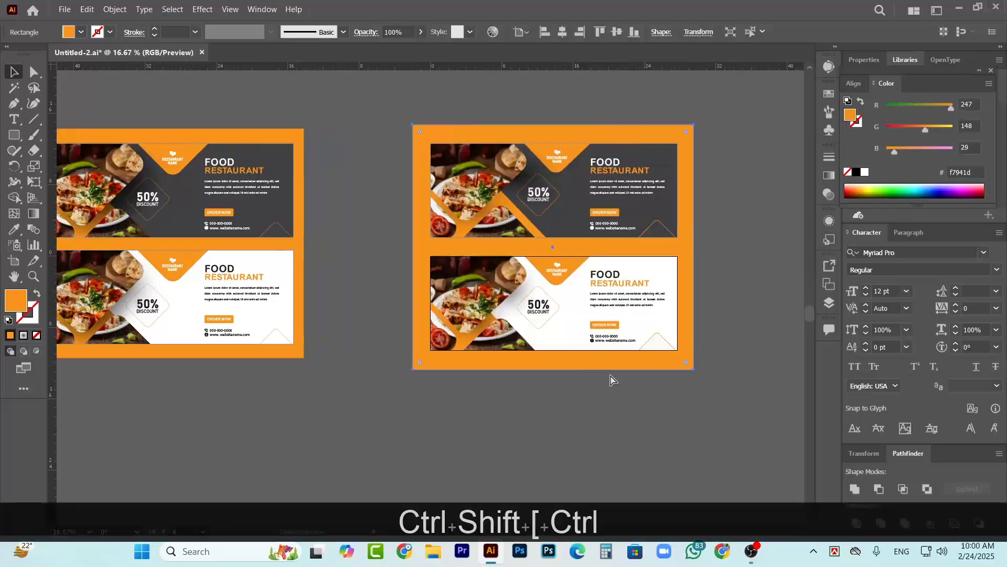
left_click(645, 411)
- Inspect the dark and white banners against the orange background
scroll(532, 272, "up", 2)
scroll(537, 264, "up", 1)
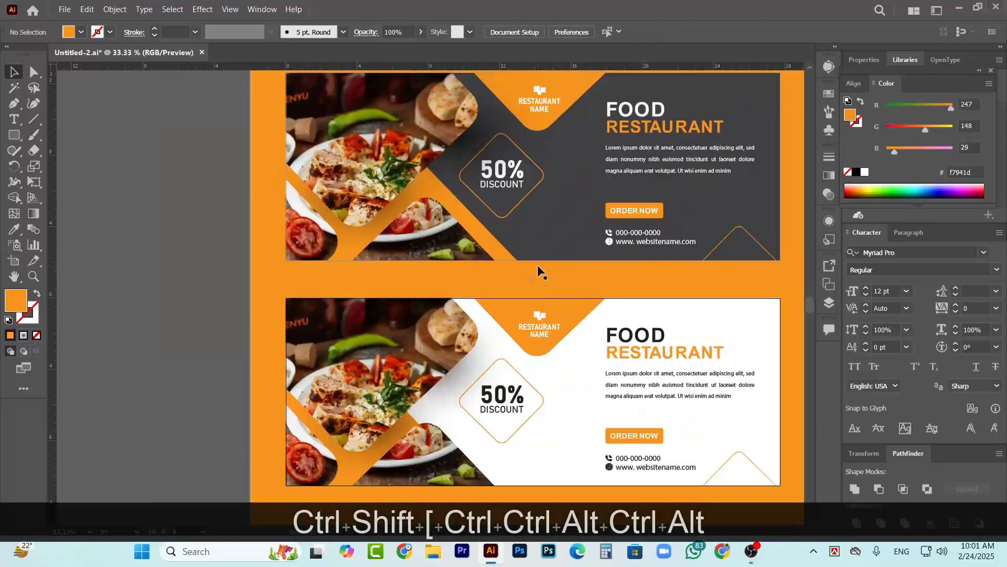
scroll(538, 264, "up", 2)
scroll(649, 276, "right", 3)
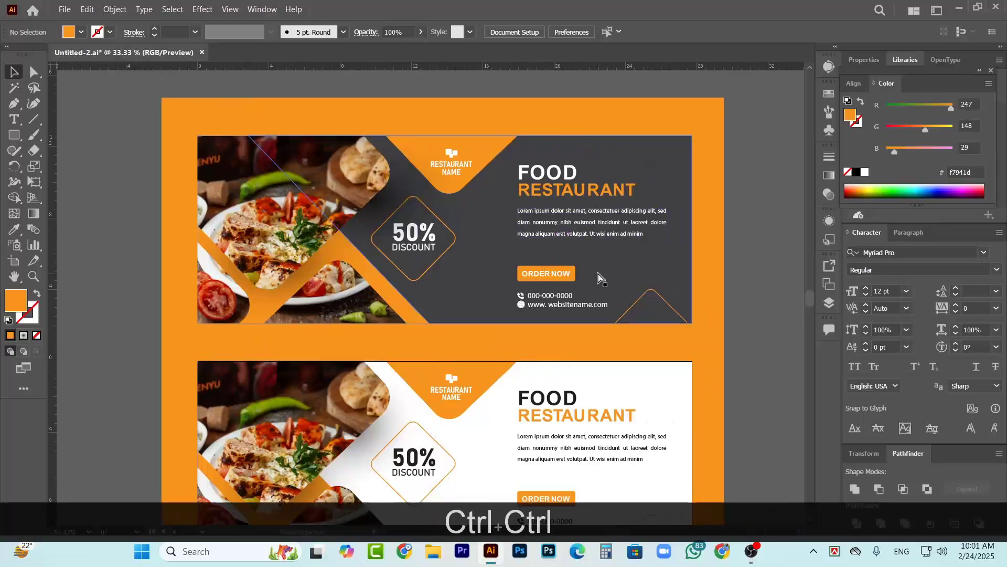
scroll(600, 293, "right", 1)
scroll(601, 300, "down", 4)
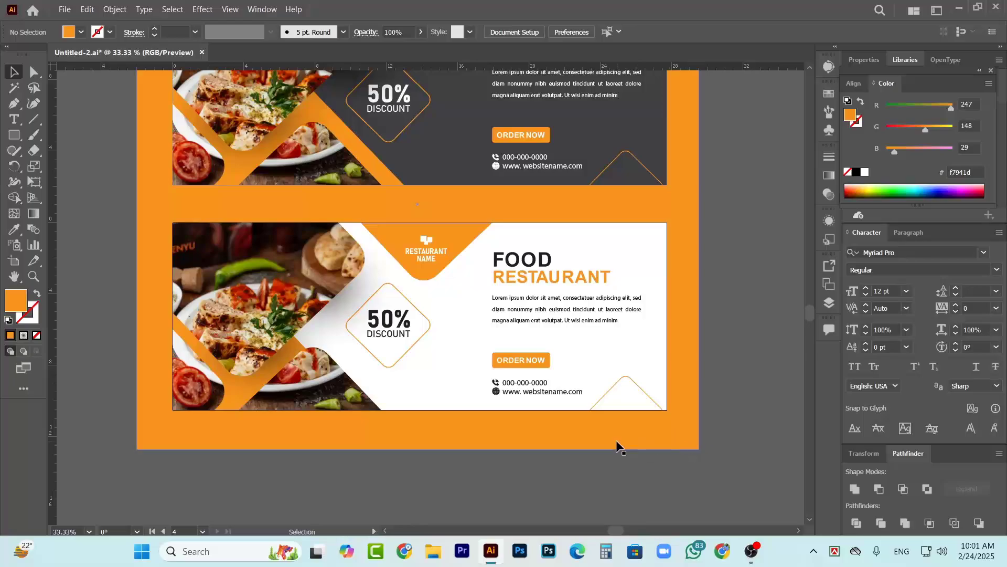
- Review both recreated banners up close and as a whole, and compare them side by side with the reference design
scroll(616, 421, "down", 1)
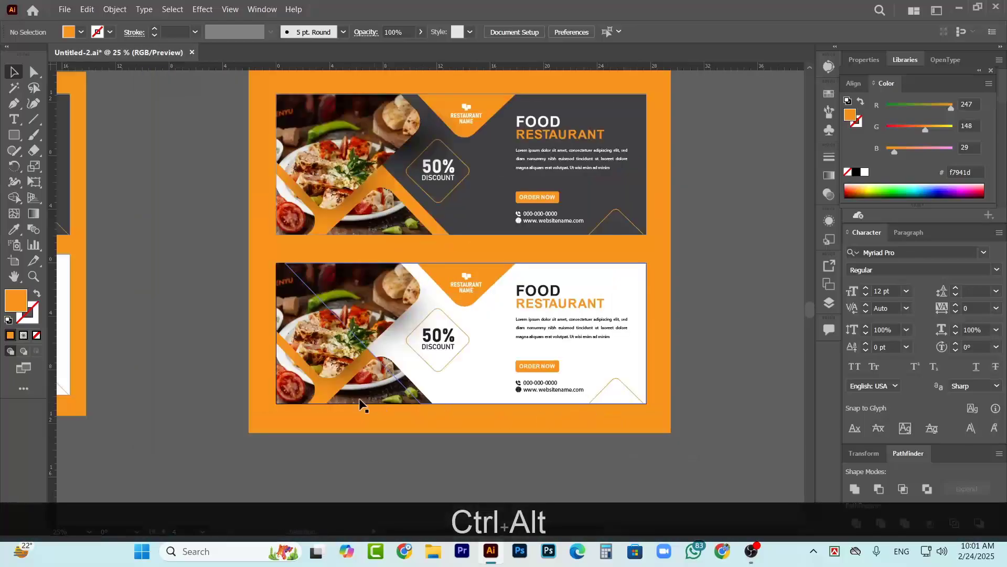
scroll(367, 357, "up", 1)
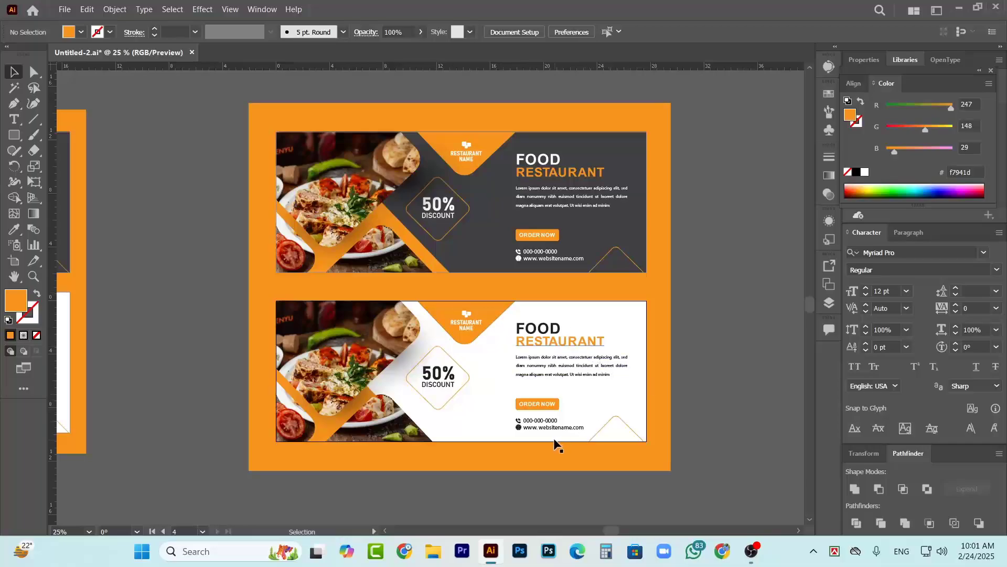
scroll(636, 514, "down", 1)
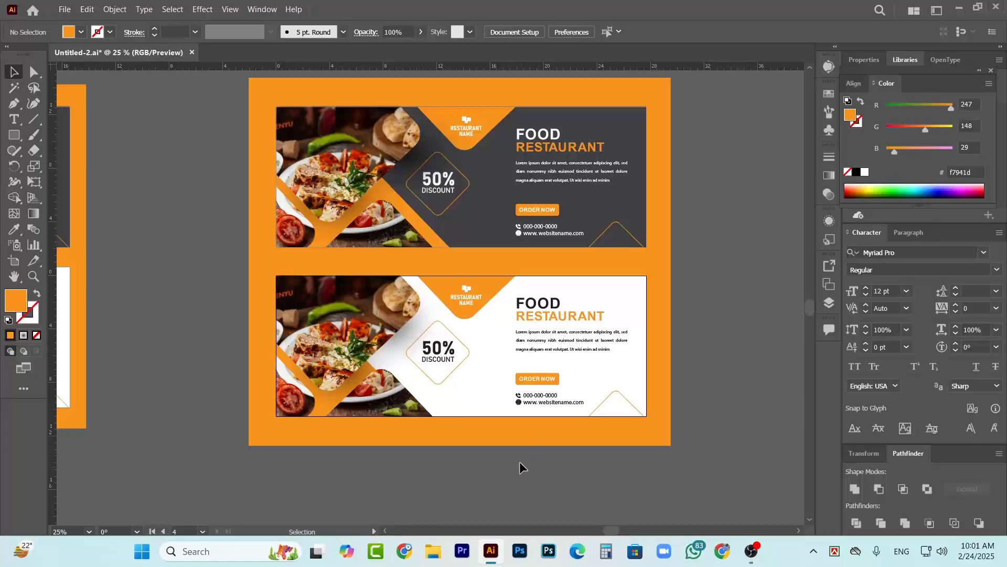
scroll(569, 402, "up", 1)
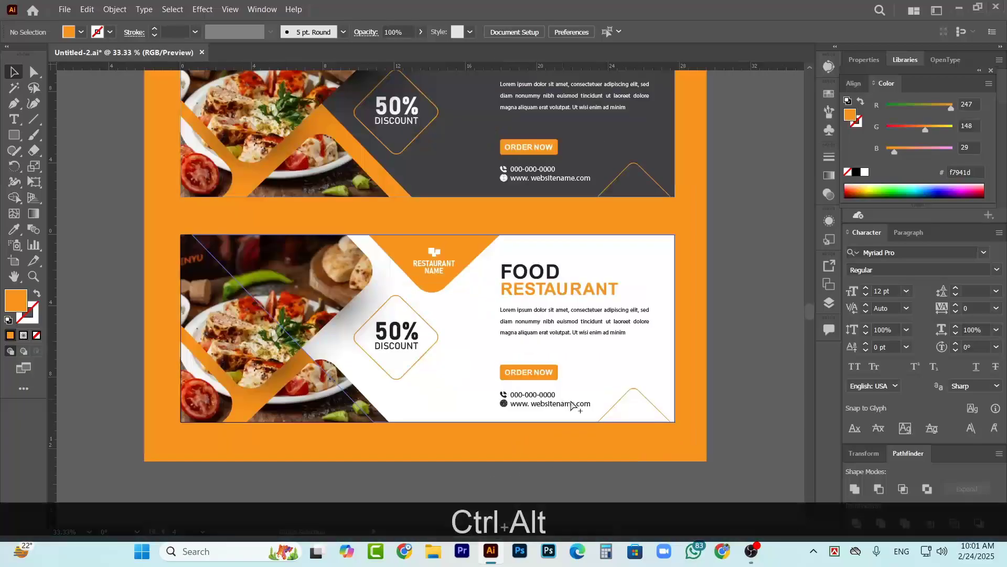
scroll(560, 413, "down", 1)
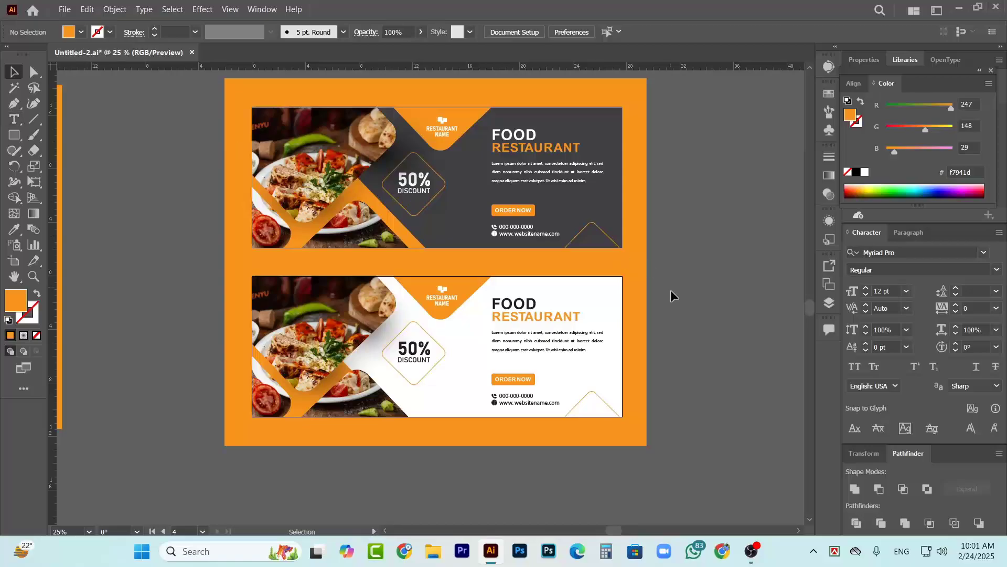
scroll(674, 304, "left", 1)
scroll(678, 332, "down", 1)
scroll(678, 334, "down", 1)
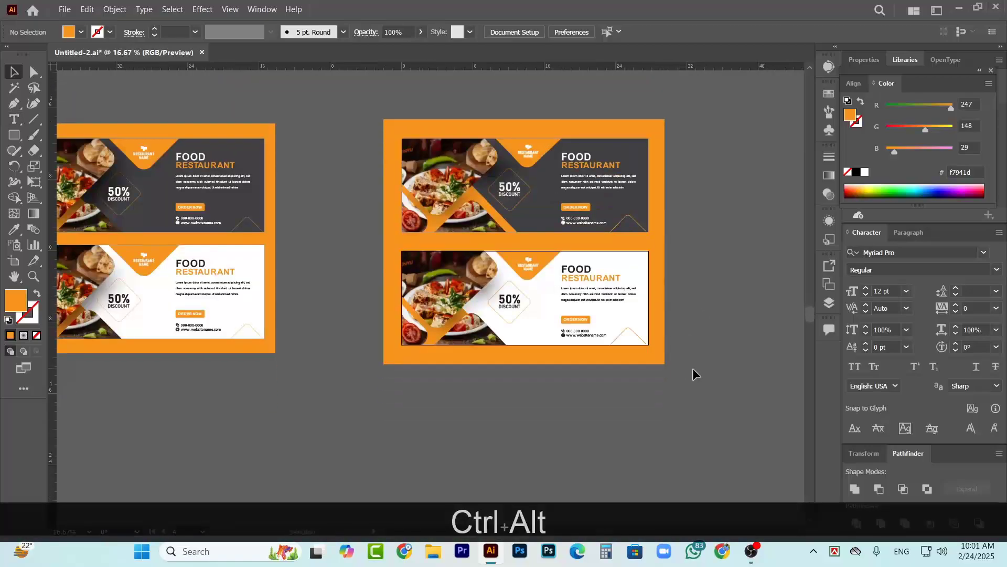
scroll(711, 378, "left", 2)
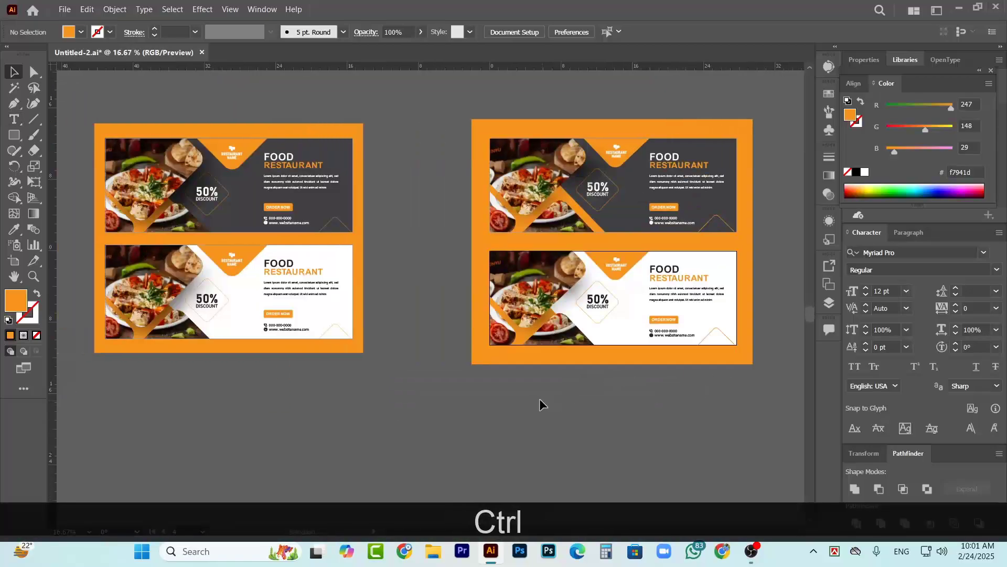